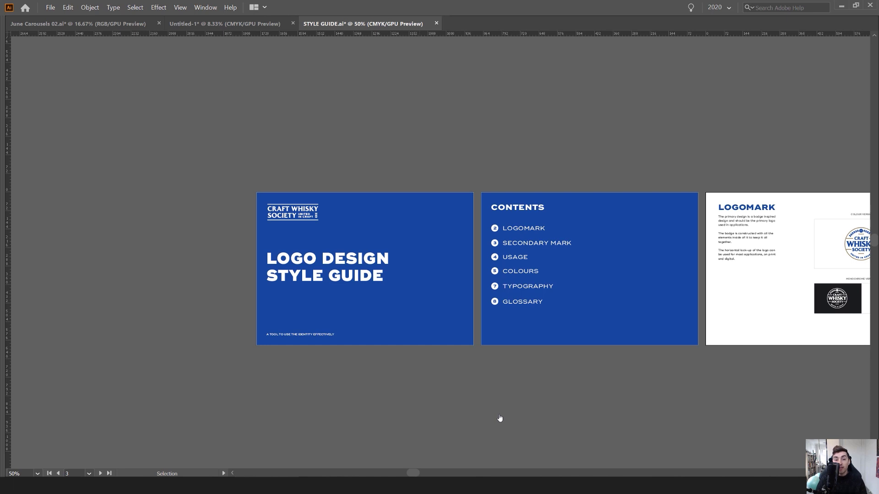
- Examine the cover and contents pages of the style guide
scroll(404, 132, "up", 1)
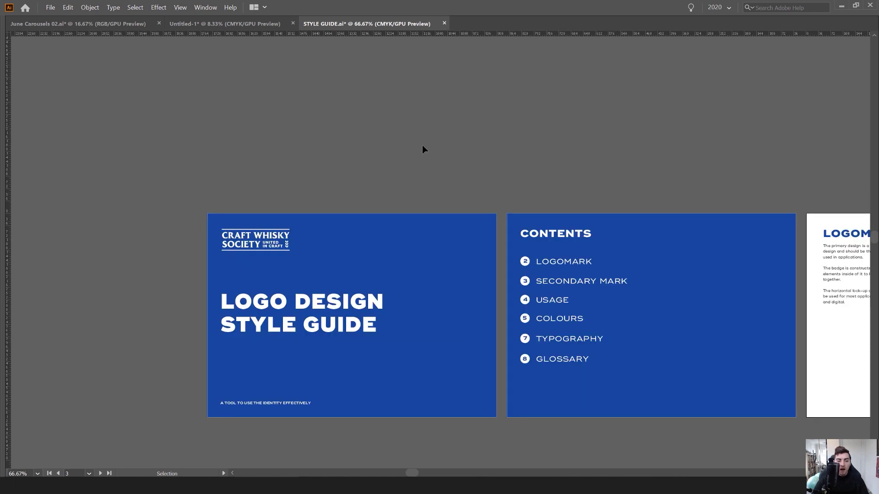
scroll(403, 137, "down", 2)
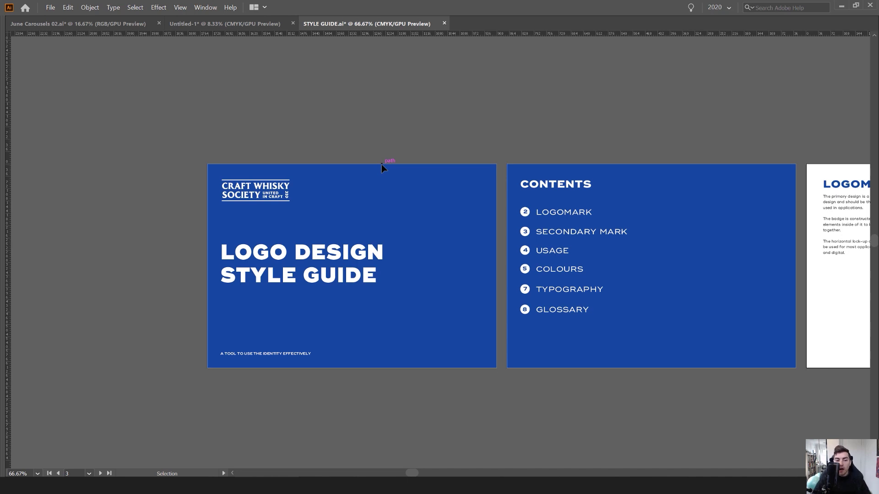
scroll(385, 203, "up", 1)
scroll(372, 178, "down", 2)
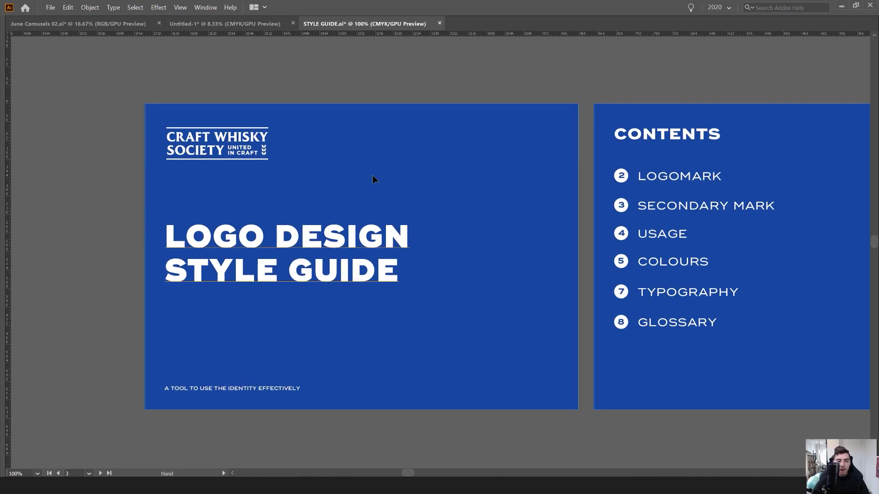
scroll(235, 189, "down", 1)
scroll(251, 188, "up", 1)
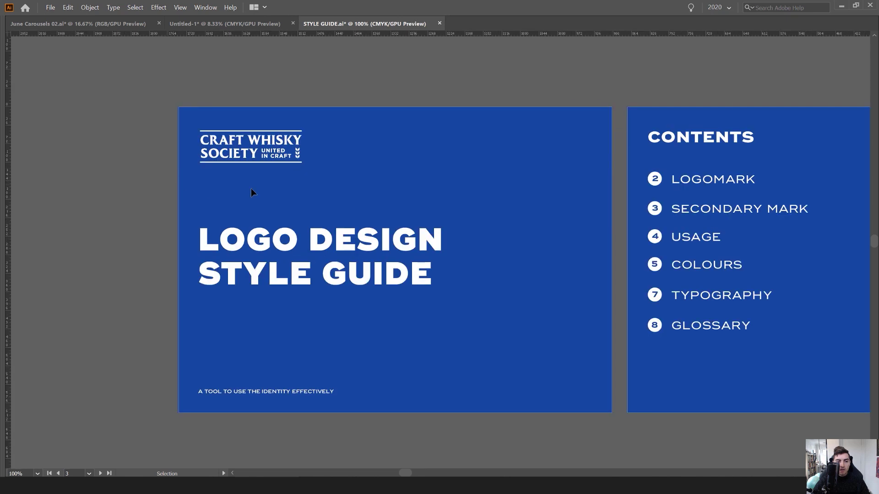
left_click_drag(689, 105, 435, 94)
left_click_drag(734, 84, 535, 87)
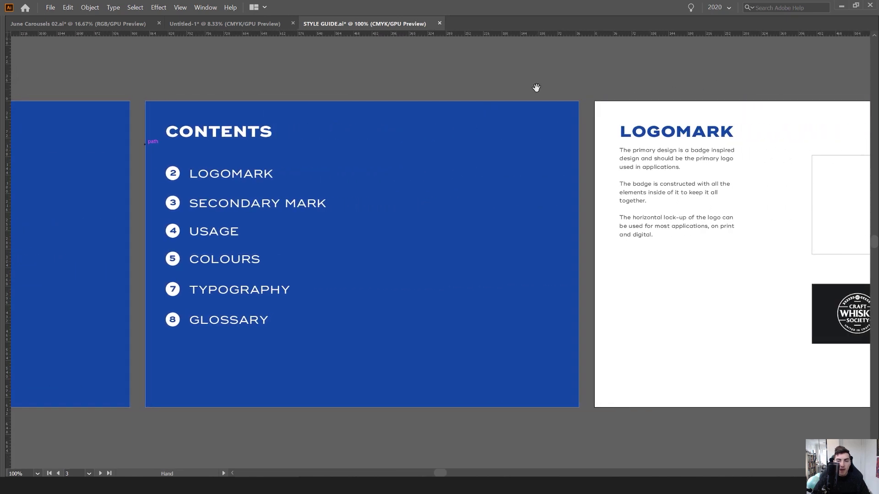
- Review the pages covering the logomark, secondary mark, incorrect usage, colours and usage with the logo
left_click_drag(773, 84, 419, 87)
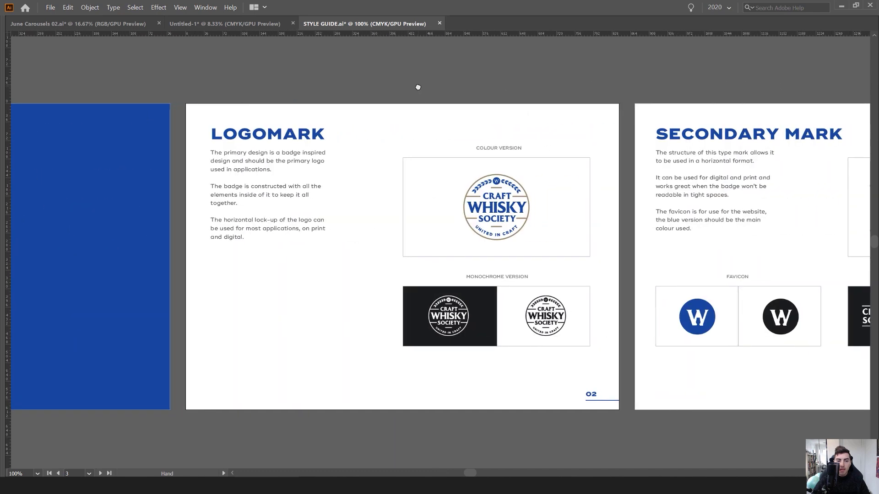
left_click_drag(751, 85, 712, 84)
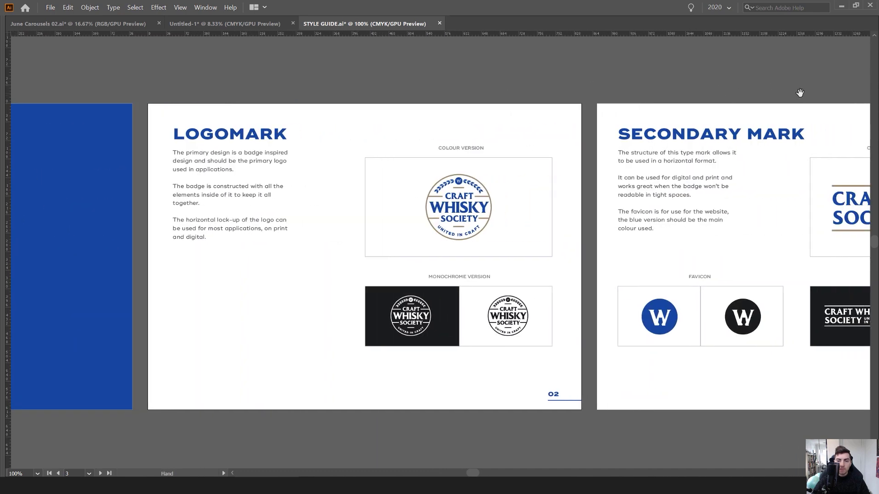
left_click_drag(800, 92, 481, 90)
left_click_drag(592, 92, 479, 92)
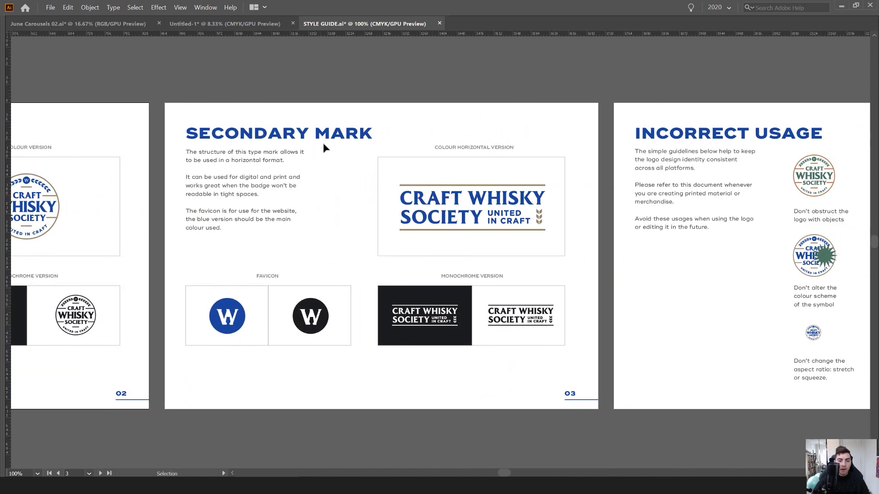
left_click_drag(798, 128, 271, 92)
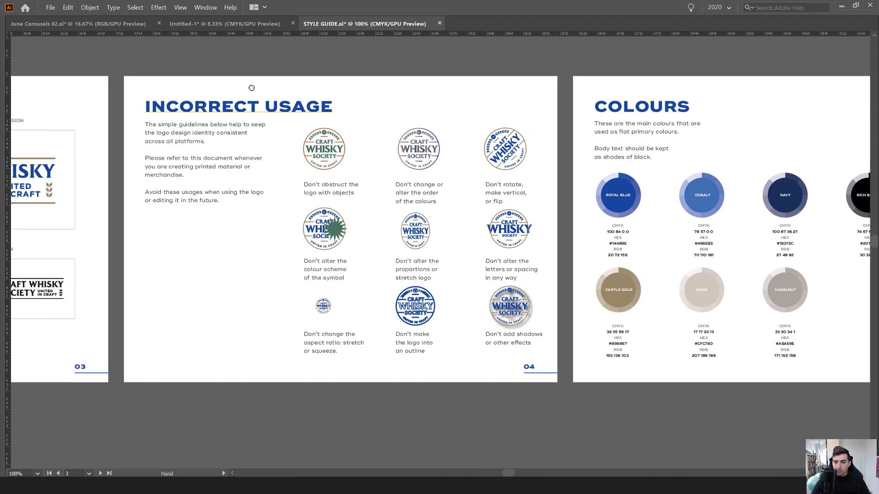
left_click_drag(703, 101, 587, 104)
left_click_drag(757, 120, 125, 138)
left_click_drag(610, 137, 397, 118)
- Review the logo typography page, both glossary pages and the closing thank-you page
left_click_drag(470, 122, 144, 123)
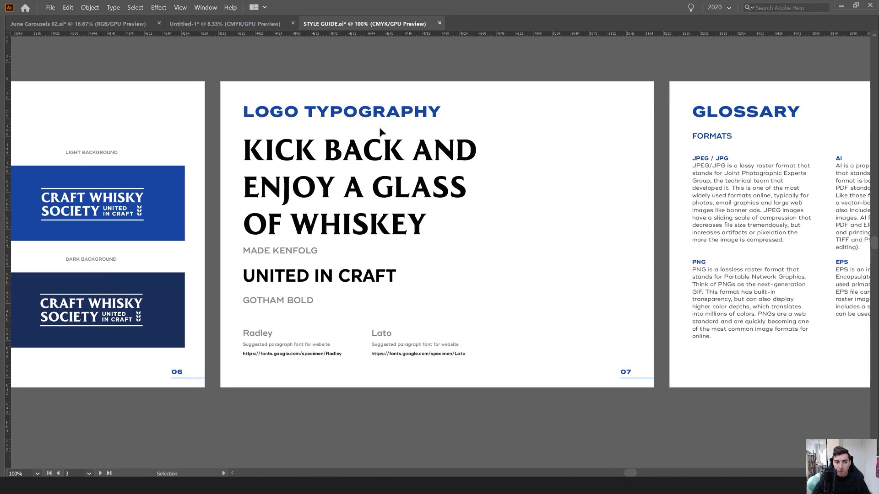
scroll(355, 208, "up", 1)
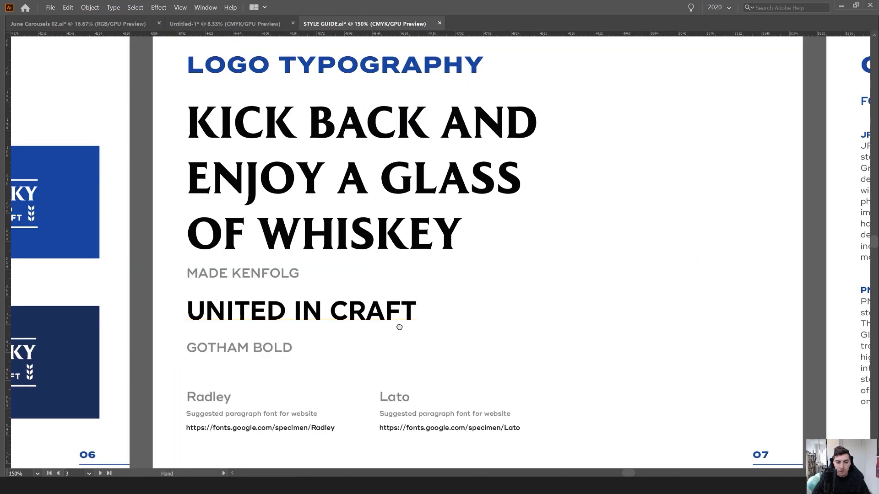
left_click_drag(400, 328, 406, 269)
left_click_drag(547, 276, 276, 312)
scroll(276, 312, "down", 1)
left_click_drag(568, 225, 334, 216)
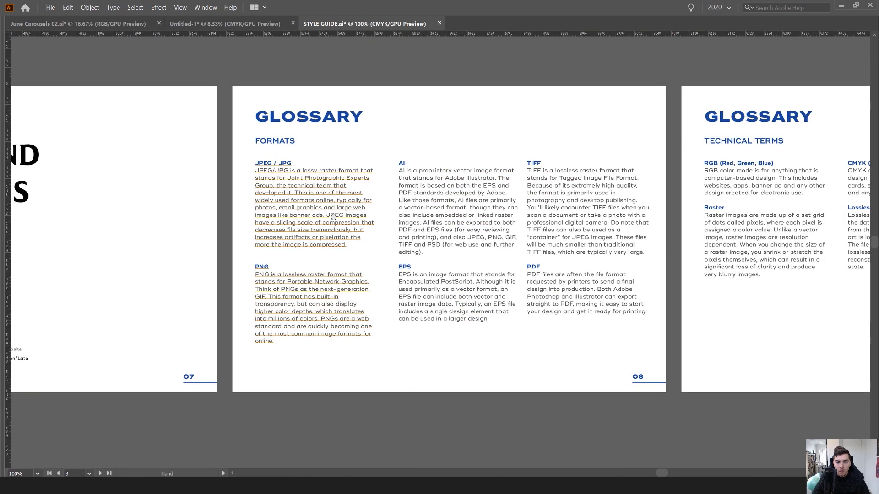
left_click_drag(655, 142, 220, 157)
left_click(467, 202)
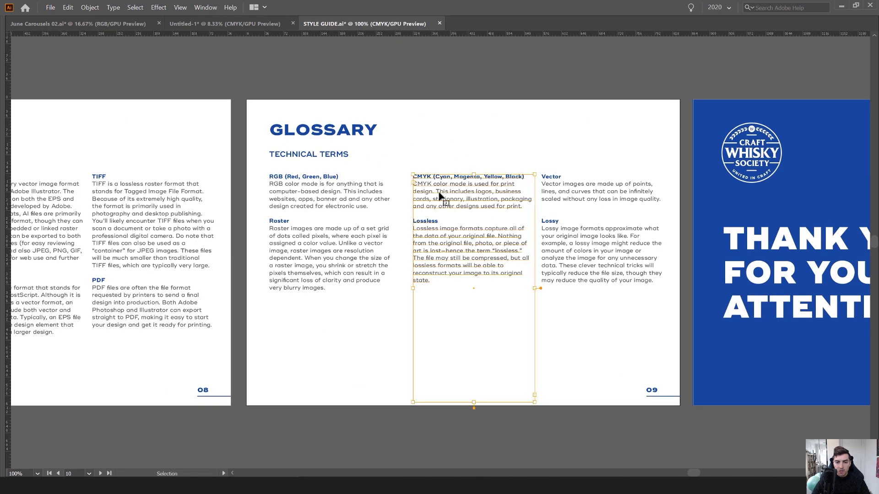
key("ctrl+equal")
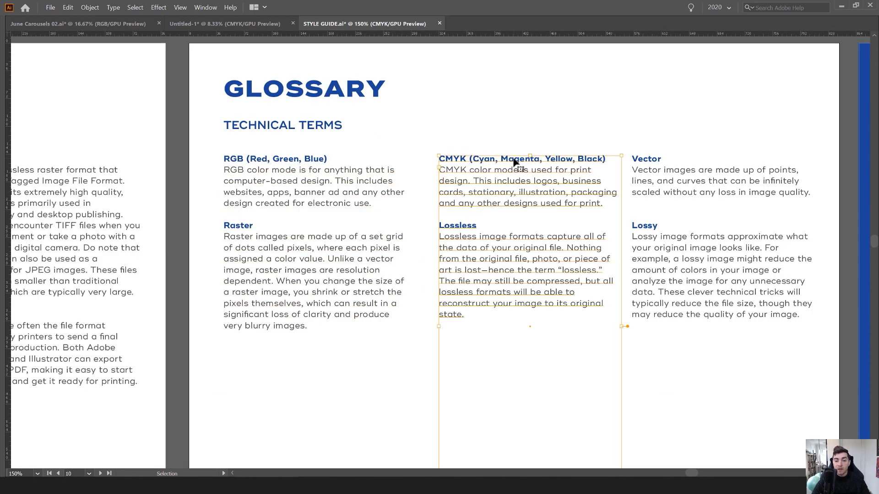
left_click(653, 114)
scroll(528, 149, "down", 1)
left_click_drag(795, 134, 259, 150)
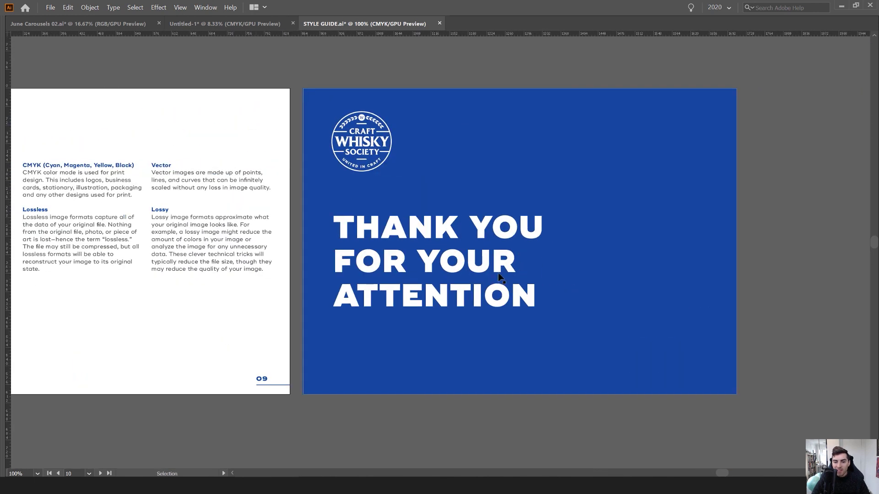
- View the whole row of style guide pages at once, then return to the cover
scroll(501, 241, "down", 4)
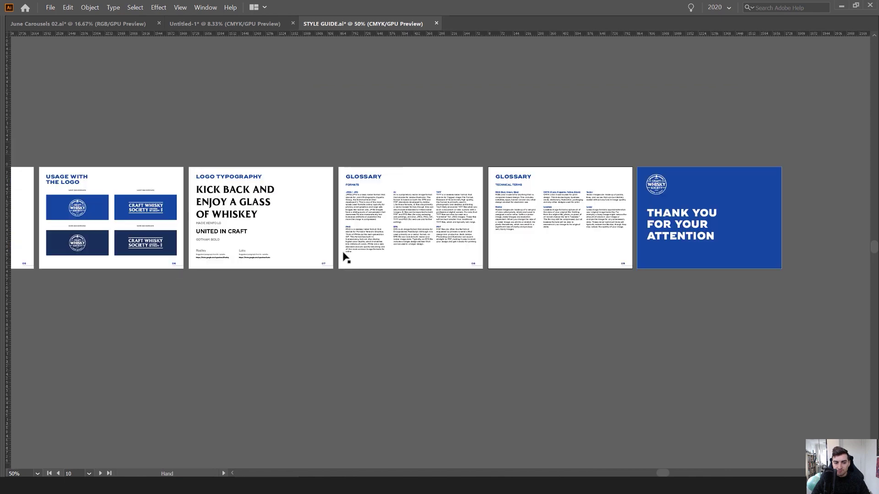
left_click_drag(382, 188, 198, 194)
scroll(229, 183, "down", 1)
left_click_drag(218, 159, 452, 154)
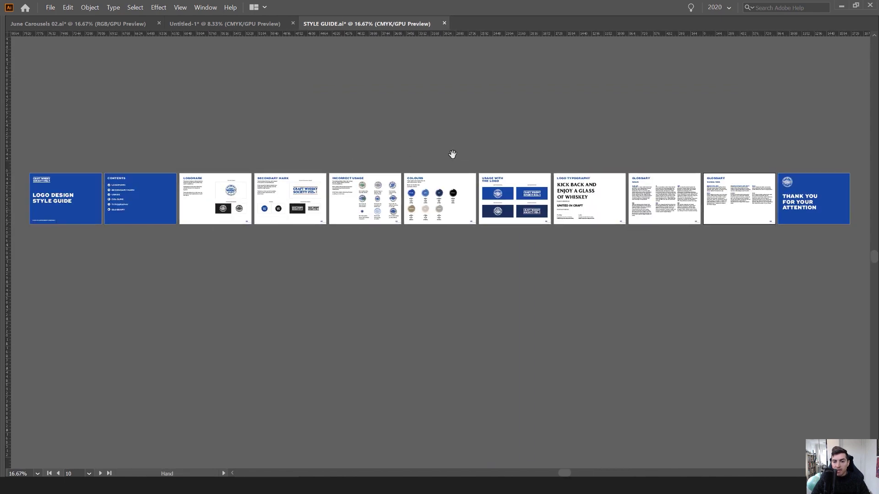
left_click_drag(380, 147, 565, 146)
scroll(242, 166, "up", 1)
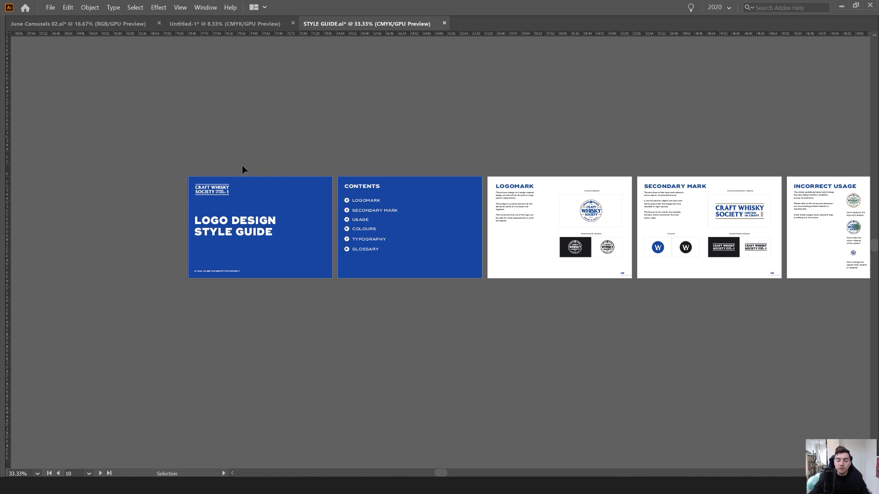
- Reveal the hidden interface and examine the size presets available for the Cover artboard
key("Tab")
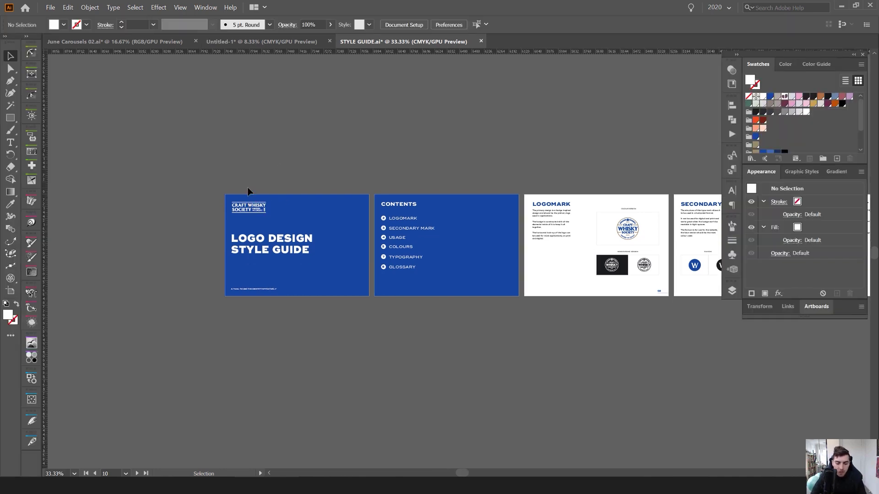
key("ctrl+equal")
key("ctrl+equal")
key("shift+o")
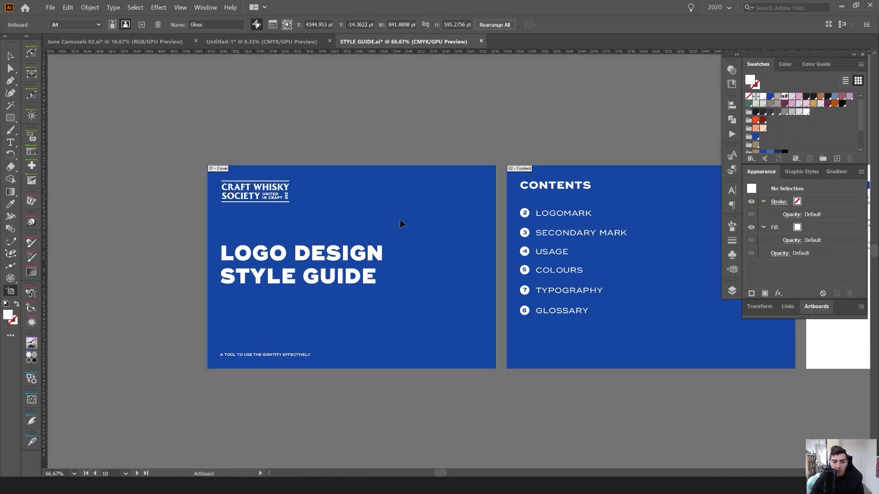
left_click(358, 200)
left_click(96, 25)
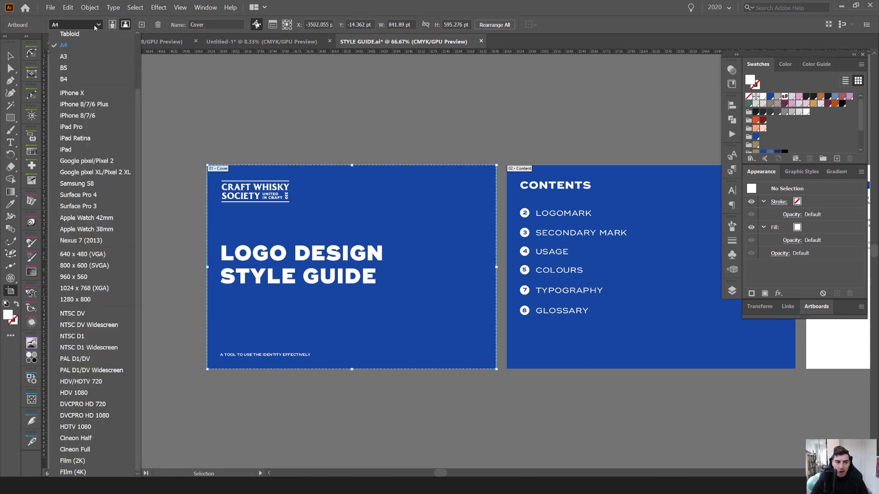
left_click(95, 27)
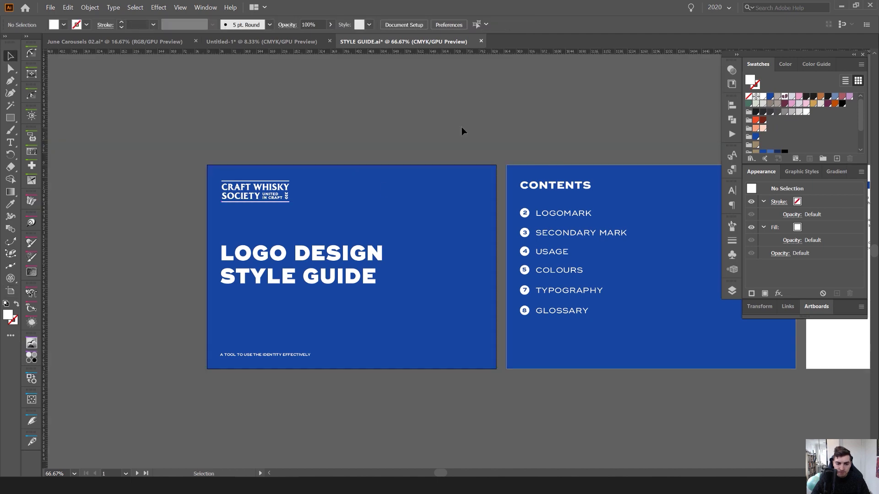
scroll(346, 187, "down", 2)
key("Tab")
mouse_move(285, 172)
left_mouse_down()
mouse_move(265, 176)
mouse_move(285, 185)
left_mouse_up()
scroll(285, 186, "up", 1)
key("Tab")
key("Tab")
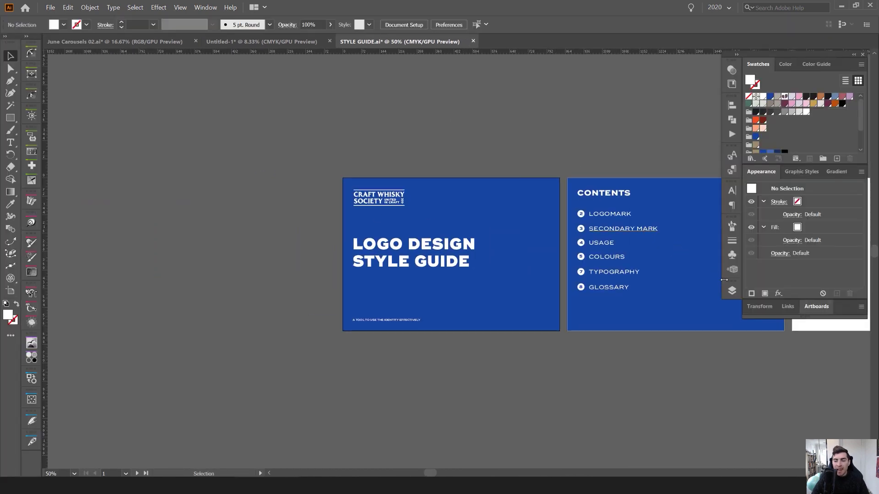
- Float the layer list over the artwork and inspect what the Page layer contains on the Logomark page
left_click(732, 290)
left_click_drag(677, 282, 472, 208)
left_click_drag(705, 359, 376, 344)
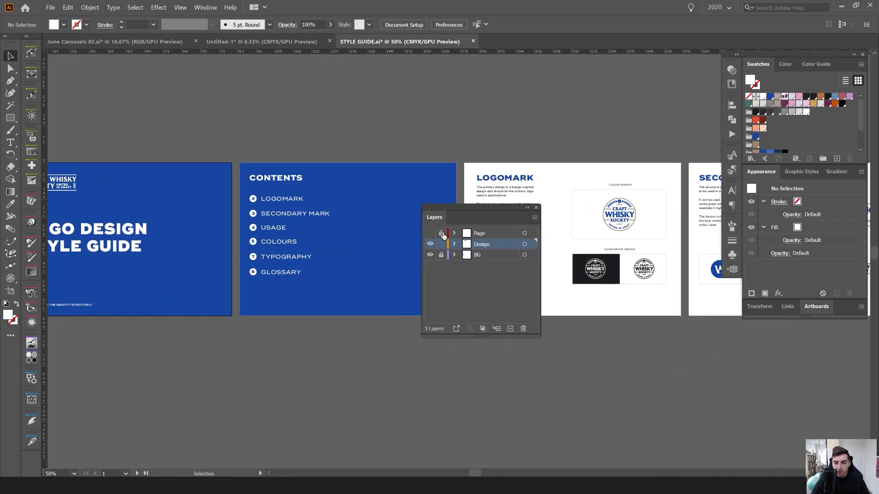
scroll(695, 308, "up", 2)
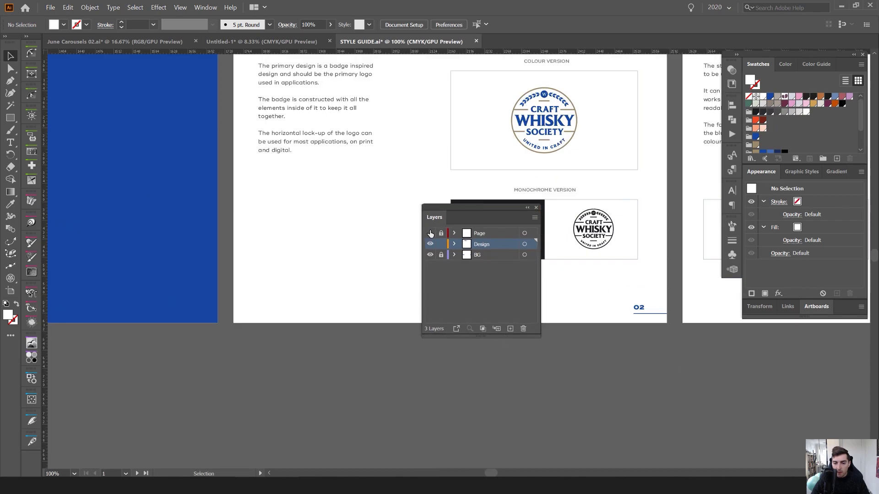
key("ctrl+minus")
key("ctrl+minus")
key("ctrl+minus")
- Hide and show the BG layer to check which page backgrounds it holds
left_click(429, 257)
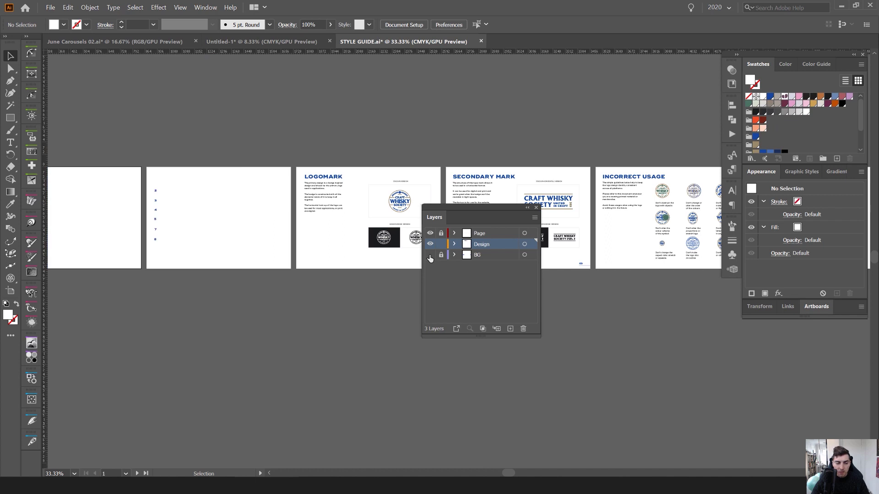
left_click(429, 257)
key("ctrl+minus")
key("ctrl+minus")
key("ctrl+minus")
left_click(431, 257)
left_click(430, 256)
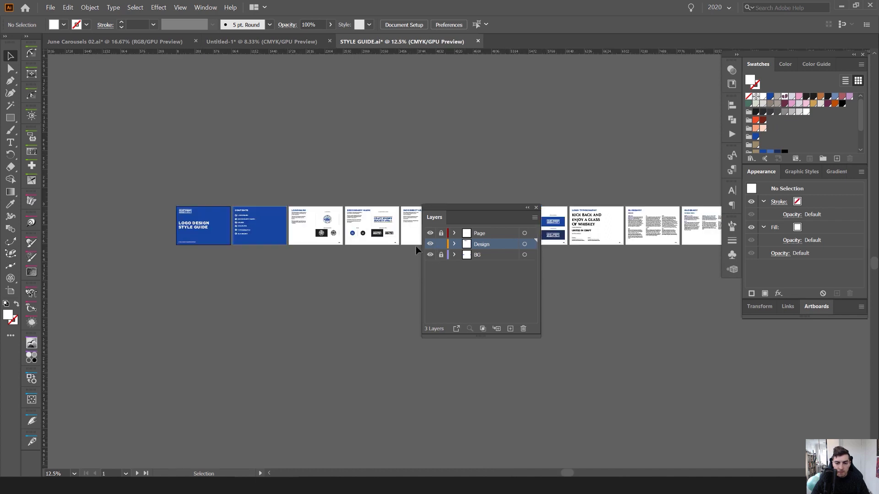
- Hide and show the Design layer to check its contents, and put the floating layer list away
left_click(430, 245)
left_click(430, 244)
left_click_drag(437, 219, 732, 283)
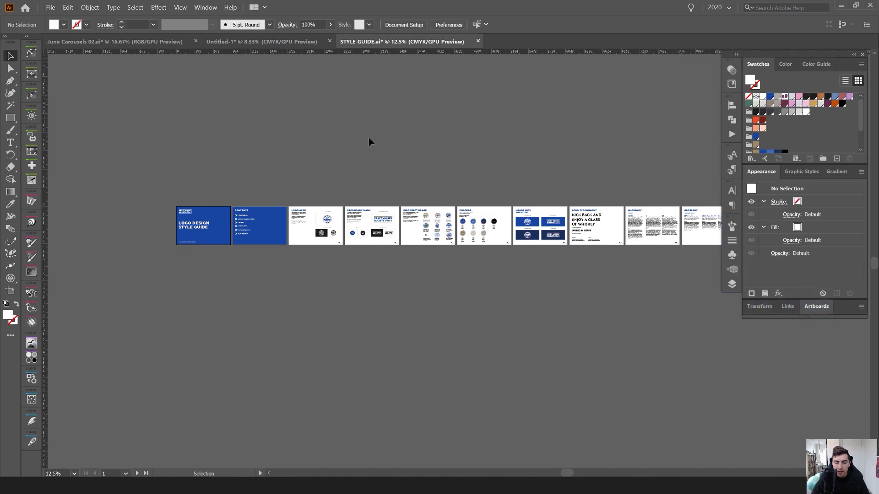
scroll(372, 206, "up", 1)
scroll(262, 206, "up", 2)
left_click_drag(193, 170, 307, 142)
scroll(327, 153, "up", 1)
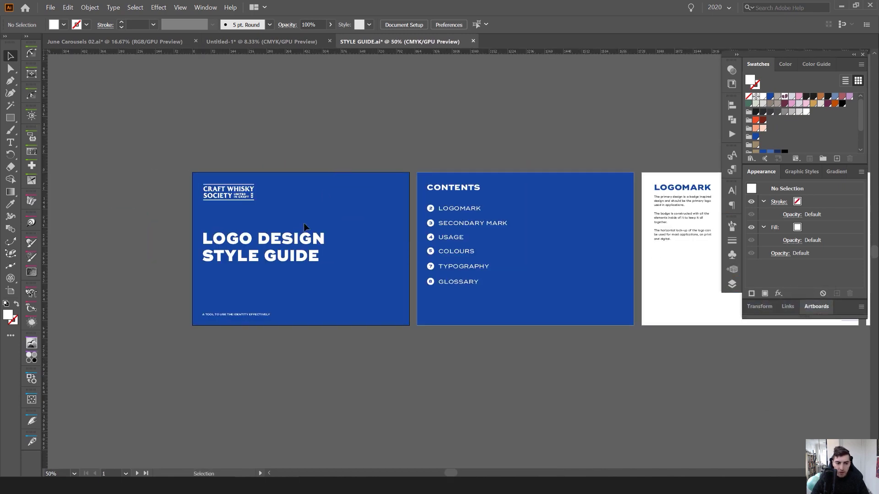
left_click_drag(306, 198, 343, 153)
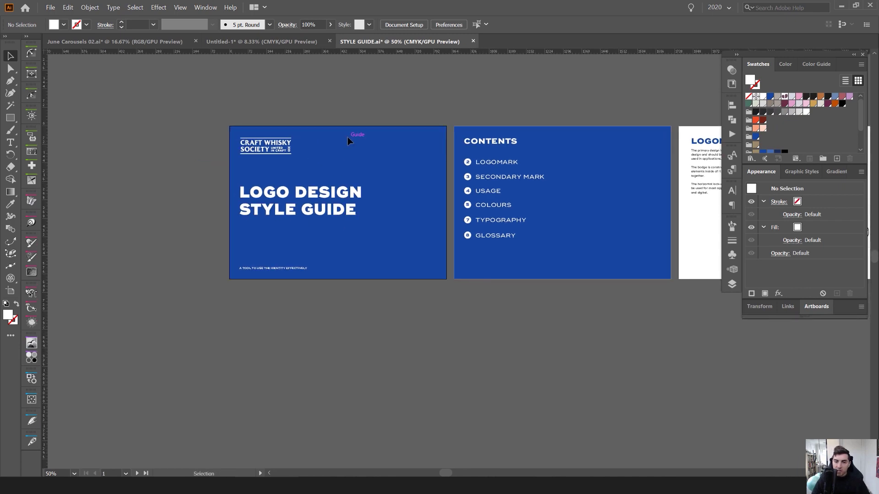
scroll(347, 137, "down", 1)
scroll(161, 118, "right", 10)
left_click_drag(183, 107, 570, 119)
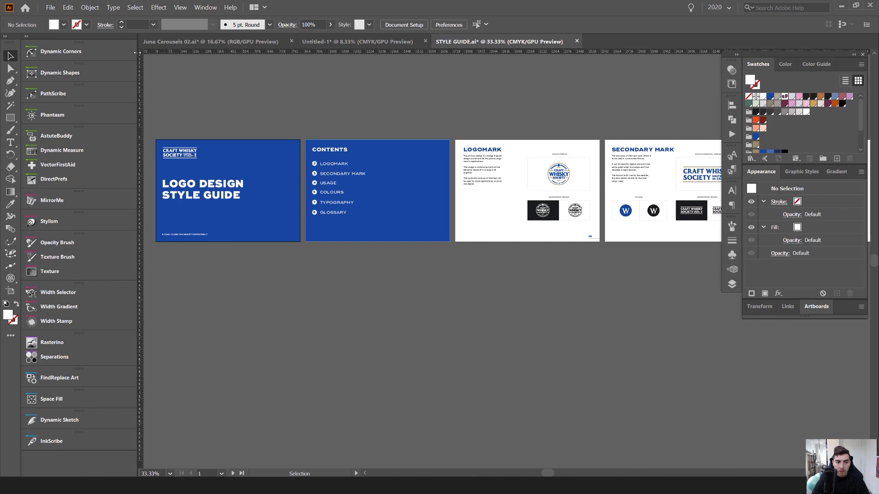
left_click_drag(138, 53, 43, 54)
scroll(350, 149, "up", 1)
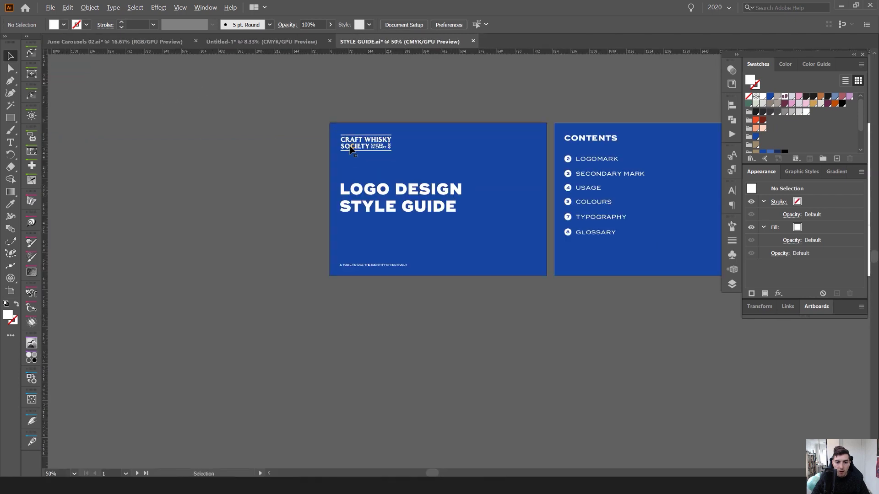
scroll(350, 149, "up", 1)
scroll(423, 140, "right", 2)
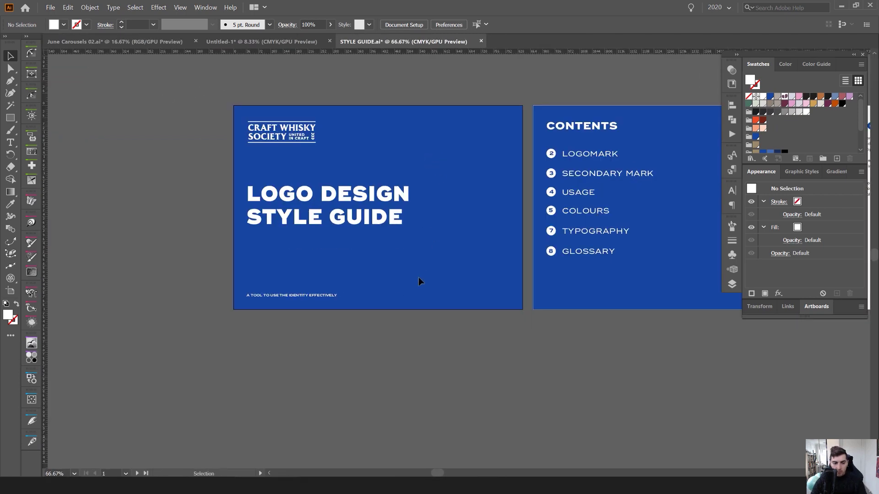
- Draw a new artboard about 843 x 768 pt below the cover page, aligned with its width
scroll(418, 281, "down", 1)
scroll(377, 196, "down", 2)
key("shift+o")
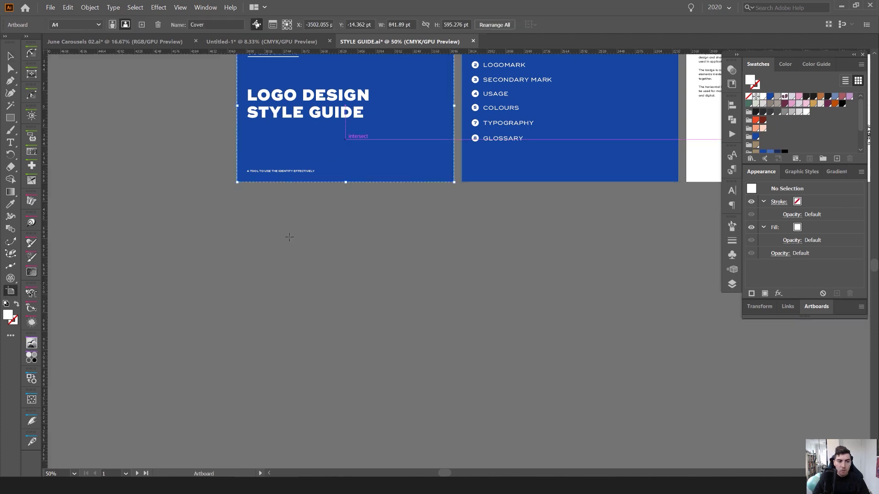
left_click_drag(236, 213, 453, 411)
left_click_drag(482, 343, 528, 233)
left_click_drag(447, 265, 448, 332)
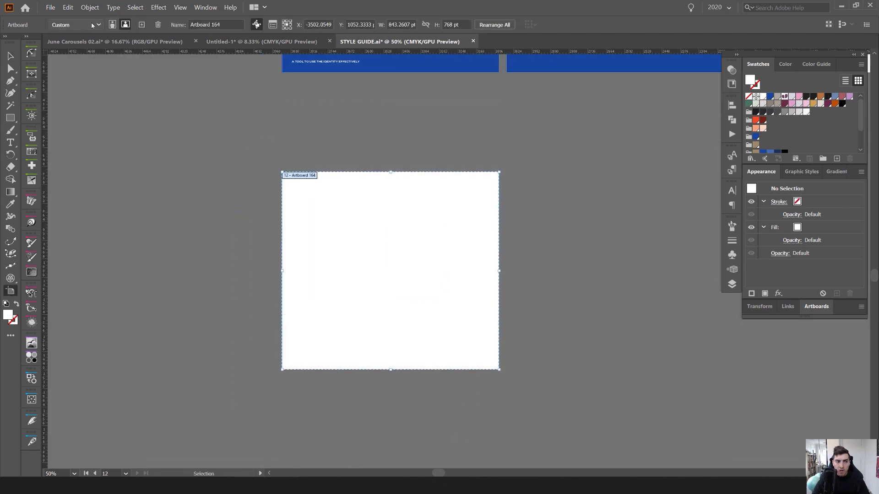
- Try the 1280 x 800 preset size on the new artboard
left_click(69, 25)
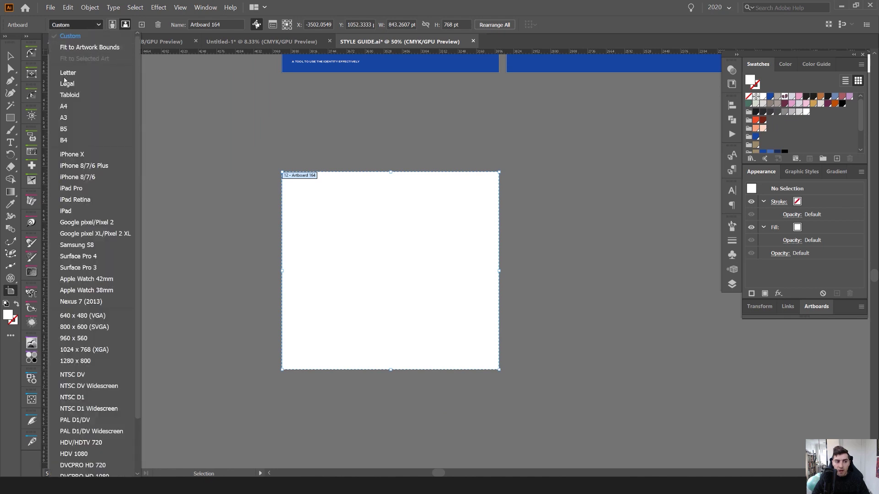
scroll(73, 188, "down", 3)
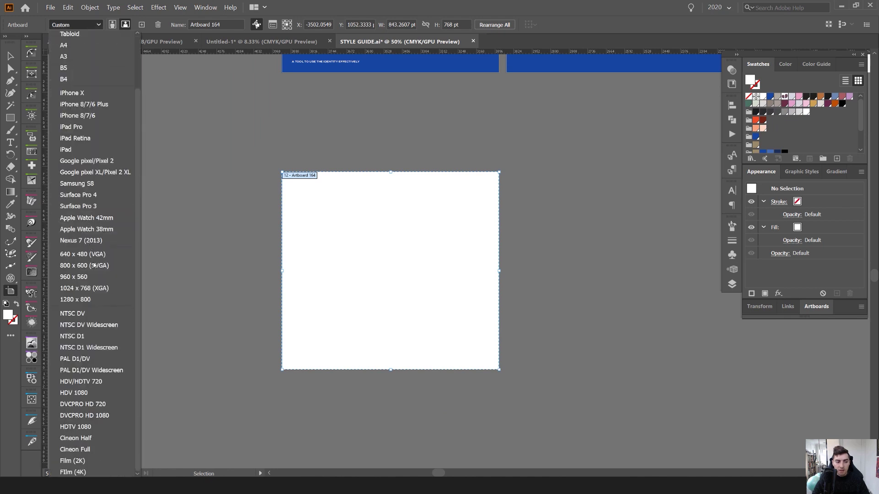
left_click(78, 300)
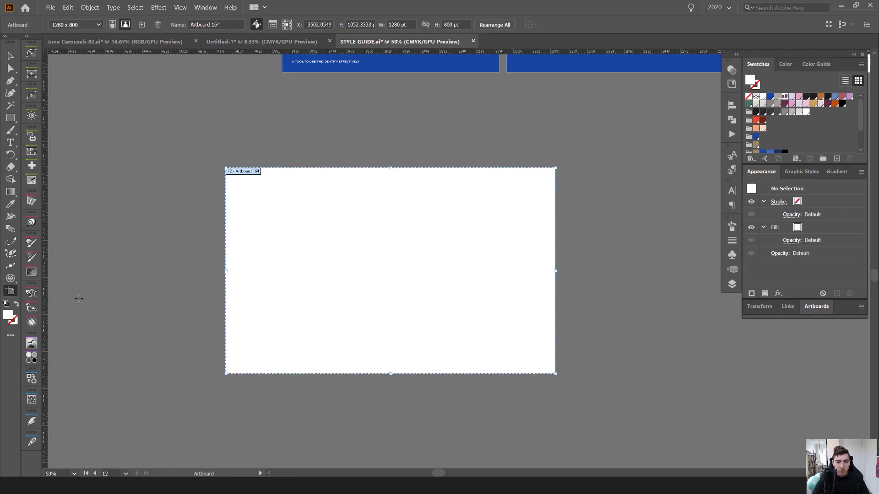
- Set the new artboard to the A4 preset size
left_click(68, 28)
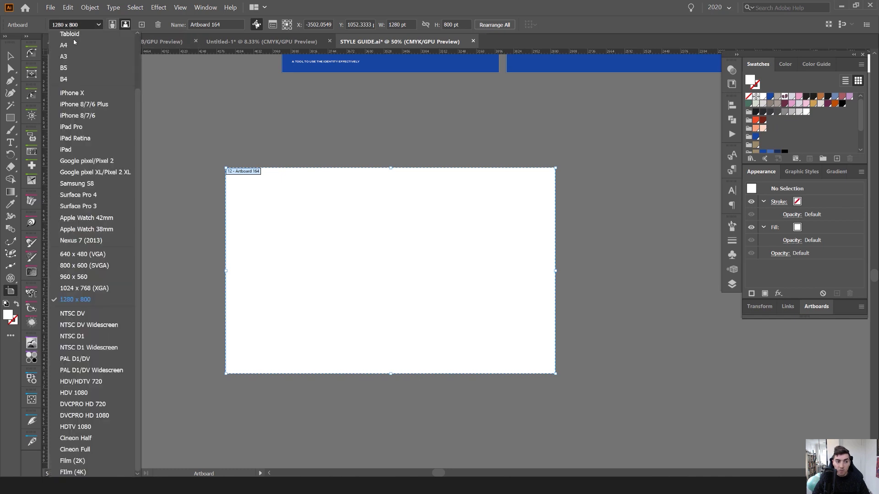
left_click(75, 45)
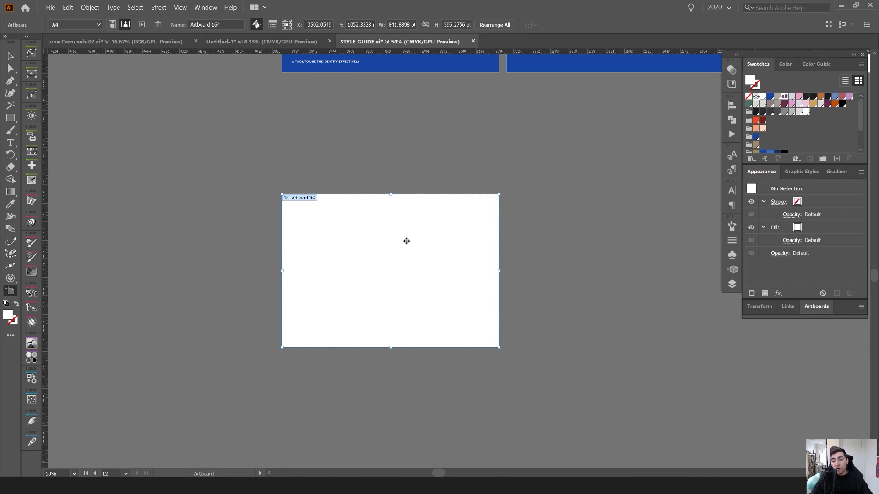
scroll(406, 241, "up", 1)
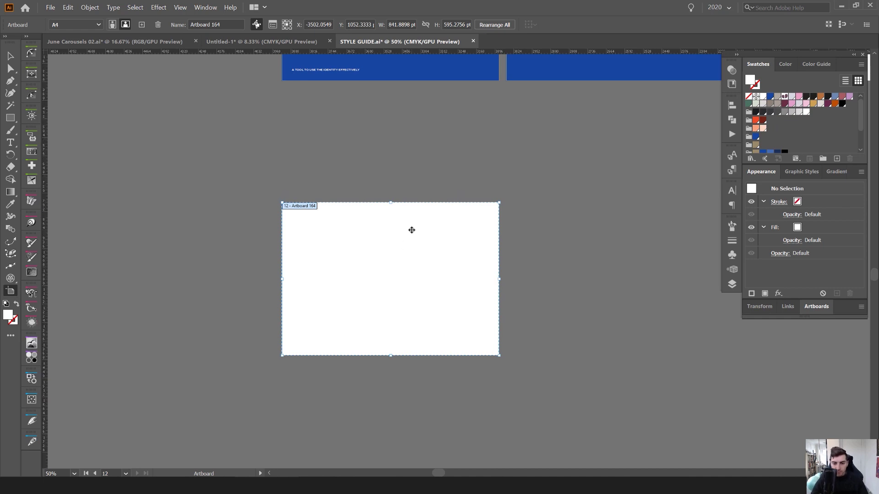
- Draw a background rectangle covering the whole A4 artboard and fill it with the brand blue swatch
key("v")
key("m")
left_click_drag(282, 203, 505, 357)
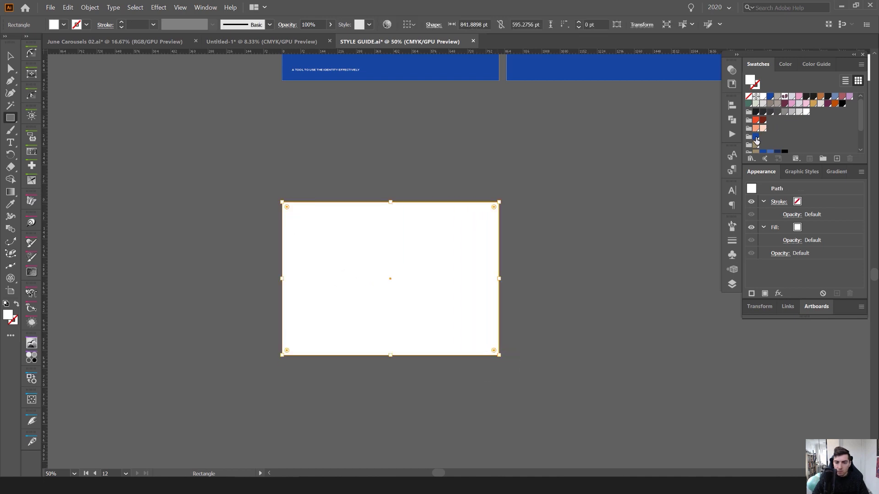
left_click(755, 140)
key("ctrl+equal")
key("v")
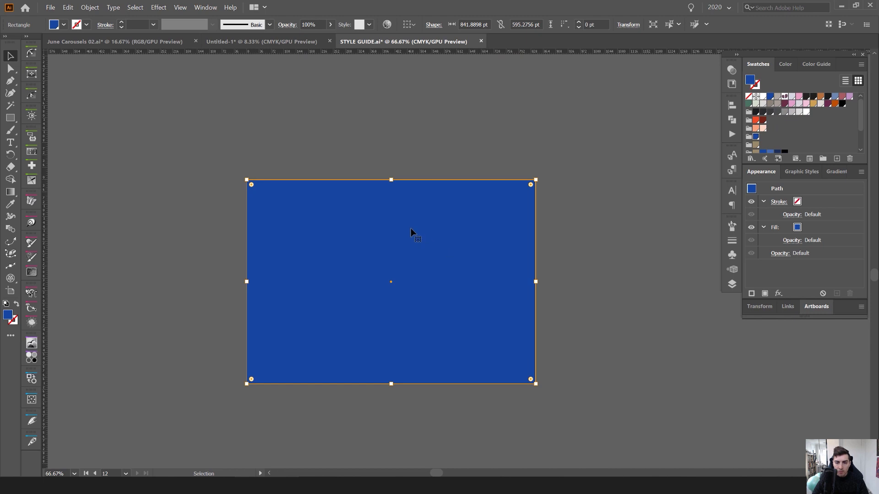
- Place a point text on the blue background and set its font to Ridley Grotesk Regular
key("ctrl+shift+a")
key("t")
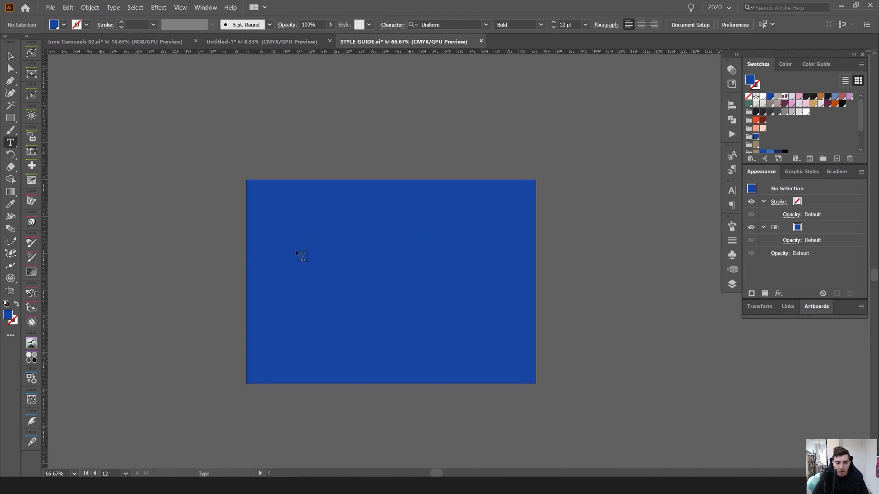
left_click(292, 253)
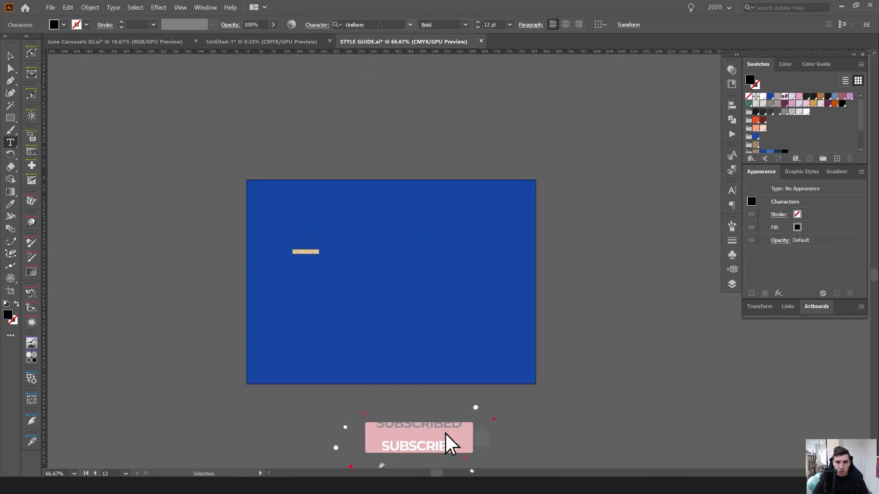
left_click(380, 23)
type("RIDLEY")
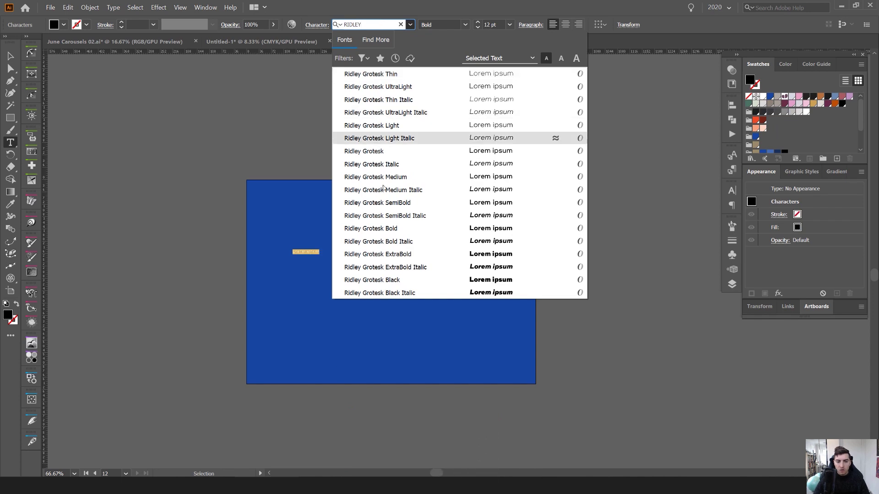
left_click(389, 151)
- Enlarge the placeholder text to 62 pt and change its weight to Black
key("ctrl+shift+period")
key("ctrl+shift+period")
key("ctrl+shift+period")
key("ctrl+shift+period")
key("ctrl+shift+period")
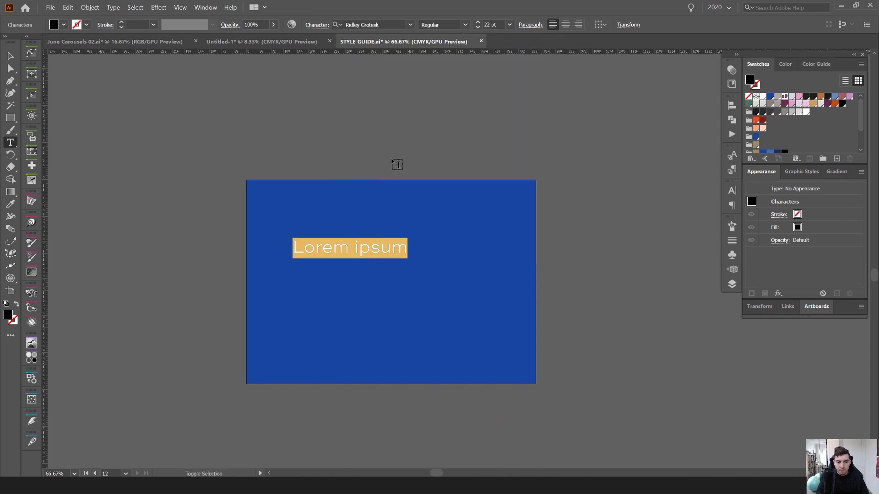
key("ctrl+shift+period")
key("ctrl+shift+period")
key("ctrl+shift+period")
key("ctrl+shift+period")
key("ctrl+shift+period")
key("ctrl+shift+period")
key("ctrl+shift+period")
key("ctrl+shift+period")
key("ctrl+shift+period")
key("ctrl+shift+period")
key("ctrl+shift+period")
key("ctrl+shift+period")
key("ctrl+shift+period")
key("ctrl+shift+period")
key("ctrl+shift+period")
key("ctrl+shift+period")
key("ctrl+shift+period")
key("ctrl+shift+period")
key("ctrl+shift+period")
key("ctrl+shift+period")
left_click(465, 25)
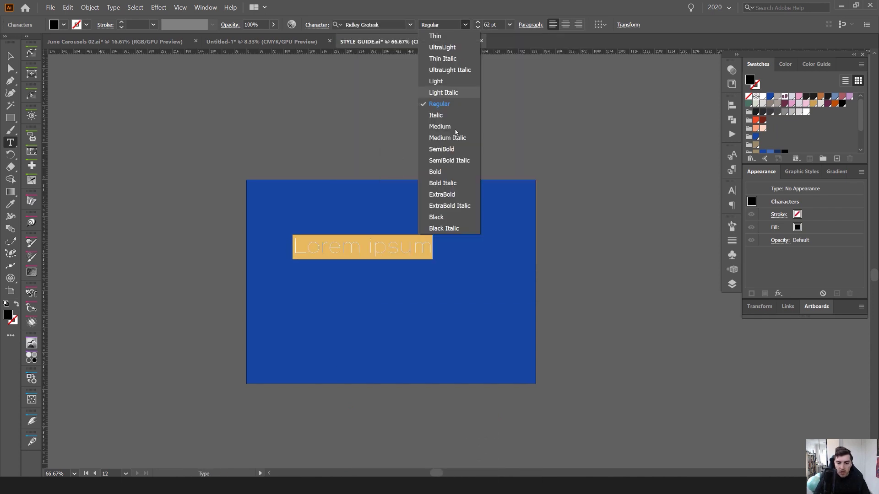
left_click(449, 216)
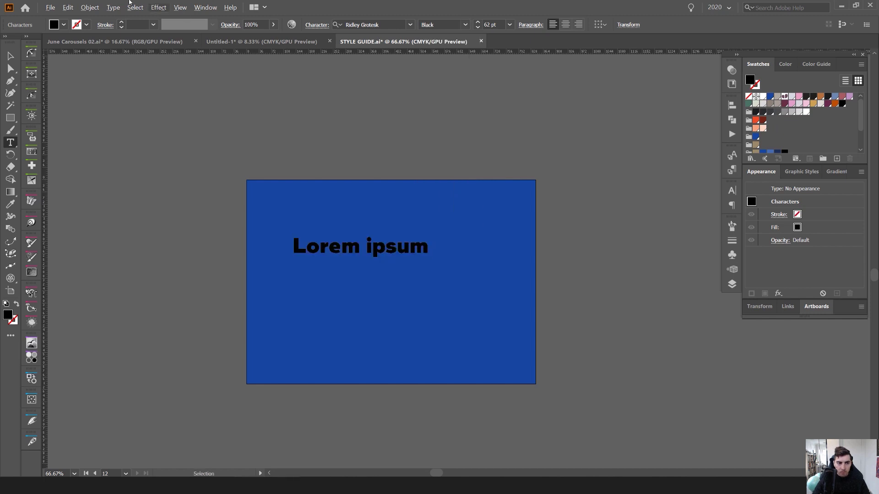
- Convert the placeholder text to uppercase
left_click(114, 8)
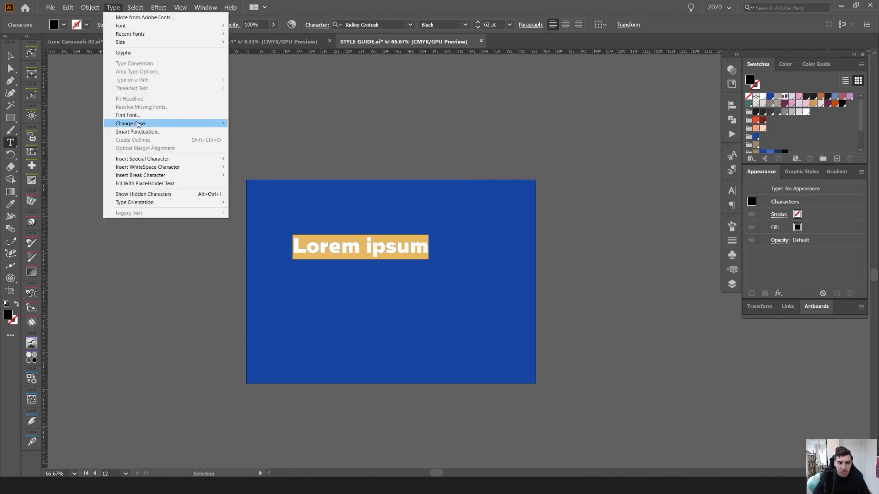
mouse_move(139, 124)
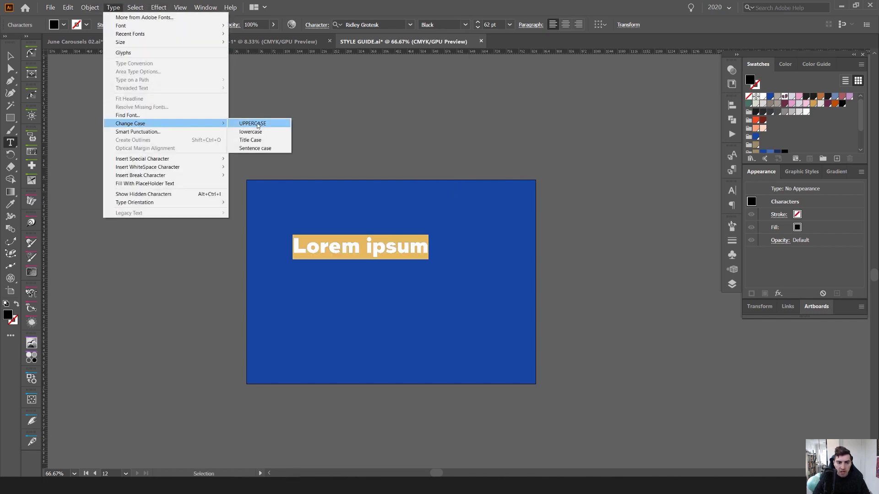
left_click(283, 124)
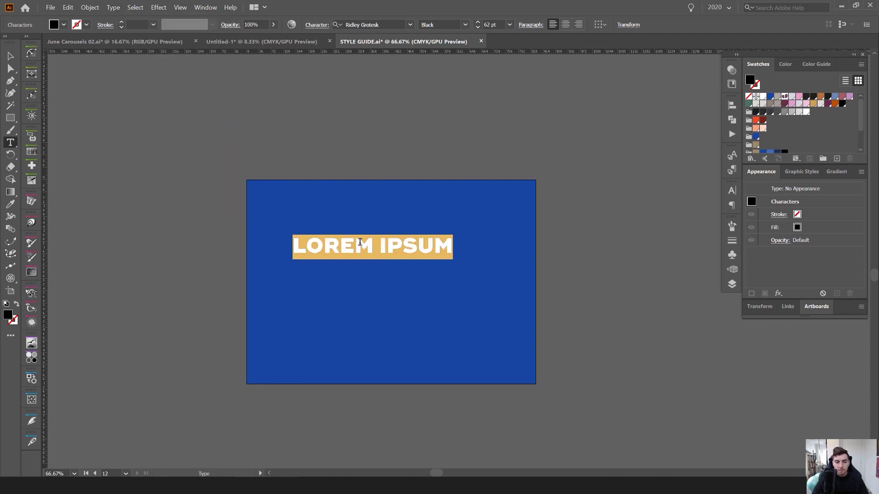
- Replace the placeholder with the title CRAF WHISKEY, LOGO STYLE, GUIDE on three lines
scroll(360, 243, "up", 2)
scroll(361, 244, "down", 4)
scroll(361, 243, "up", 4)
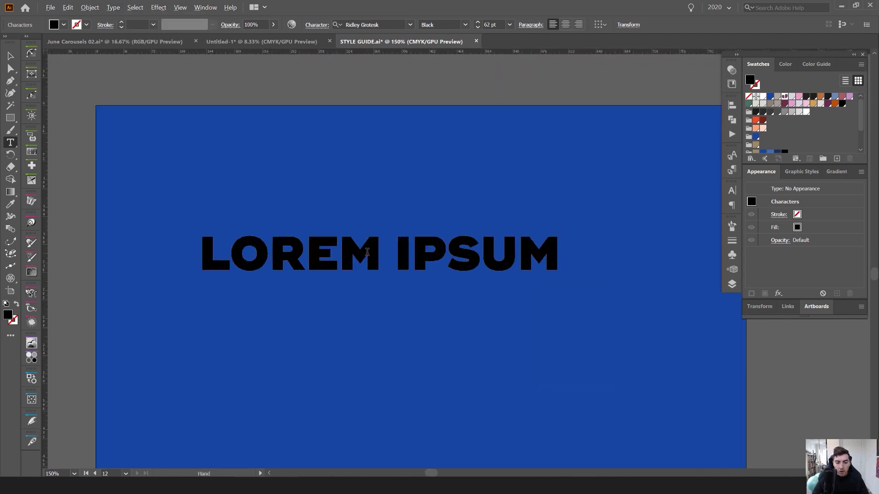
triple_click(408, 248)
type("CRAF")
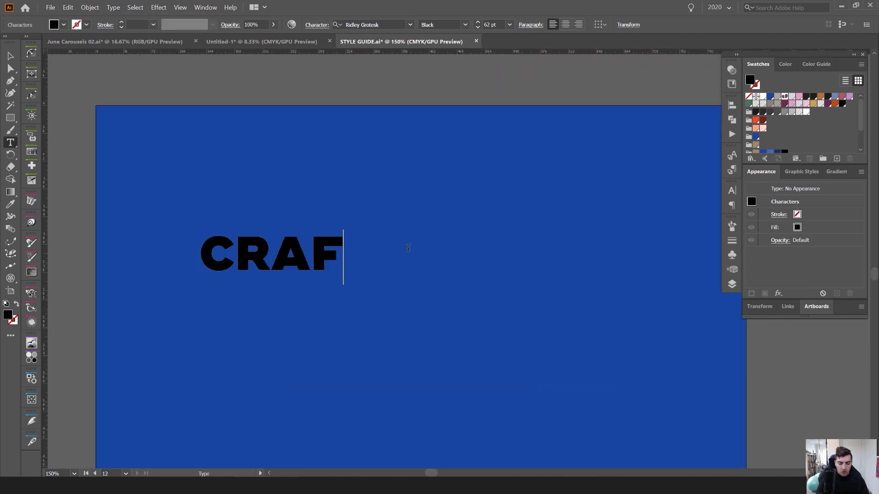
type(" WHISKEY")
key("Return")
type("L")
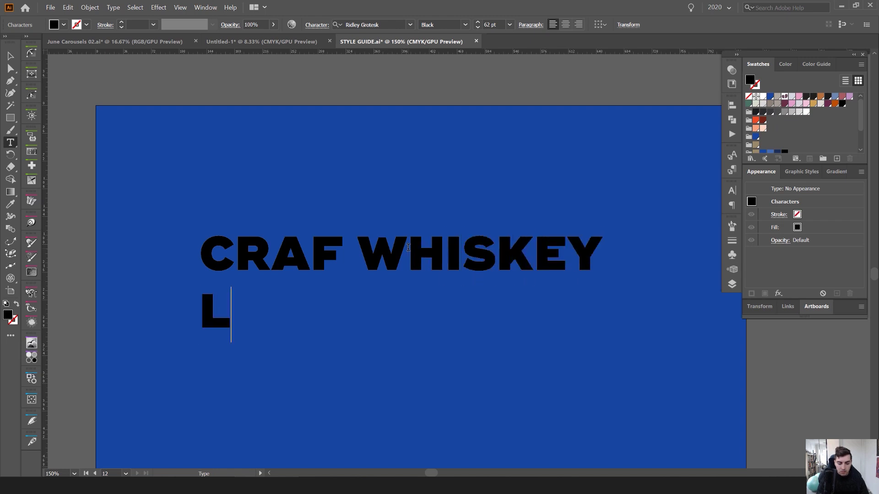
type("OGO STYLE")
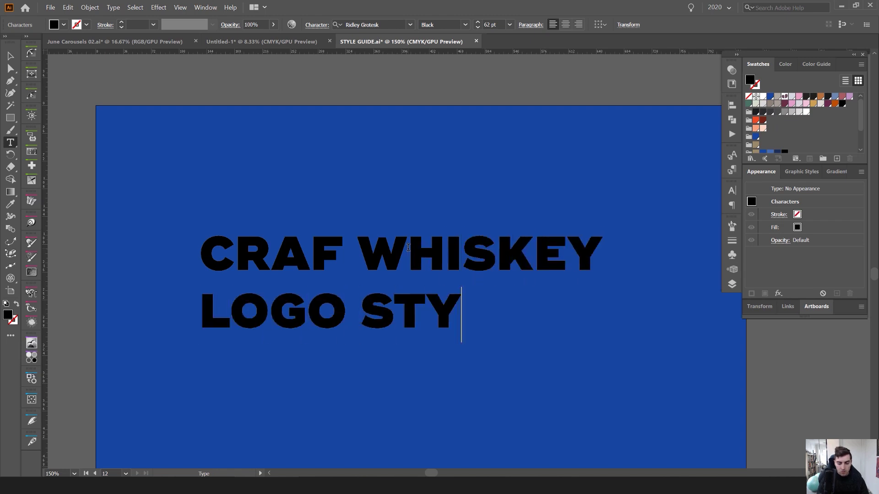
key("Return")
type("GUIDE")
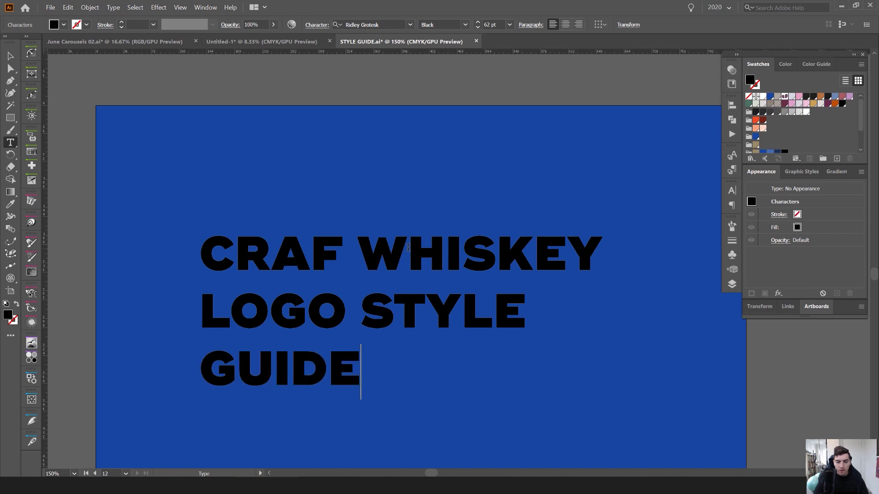
- Move the title close to the page's left edge and fill it with white
key("Escape")
scroll(422, 169, "down", 1)
left_click_drag(471, 238, 416, 256)
left_click(763, 97)
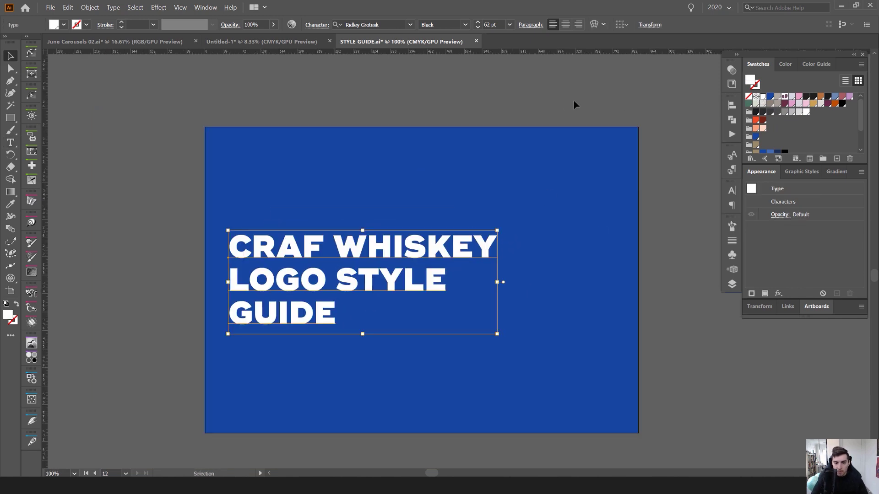
left_click(573, 100)
scroll(527, 125, "down", 1)
left_click_drag(296, 119, 295, 117)
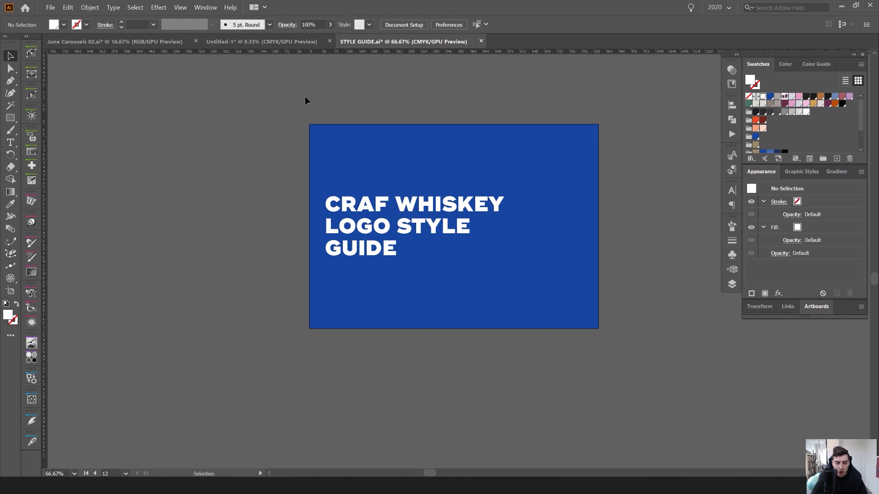
- Place a vertical guide at the title's left edge and show the guides
key("ctrl+r")
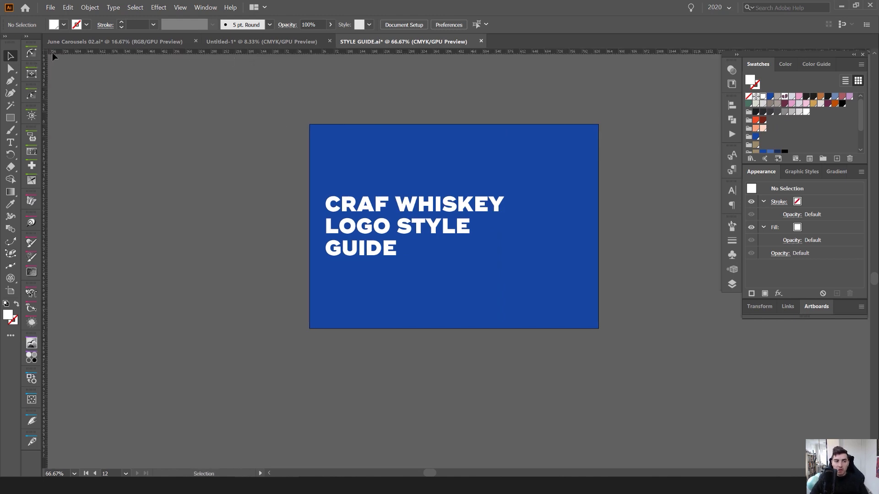
left_click_drag(47, 68, 326, 144)
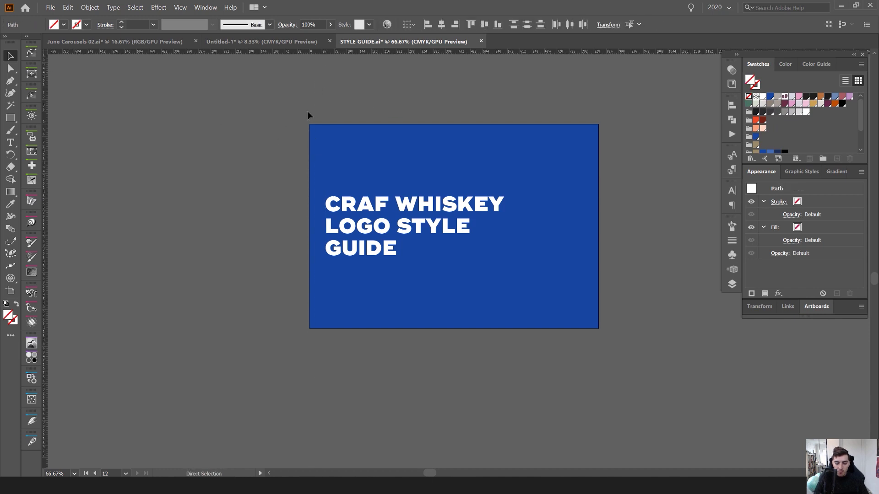
key("ctrl+;")
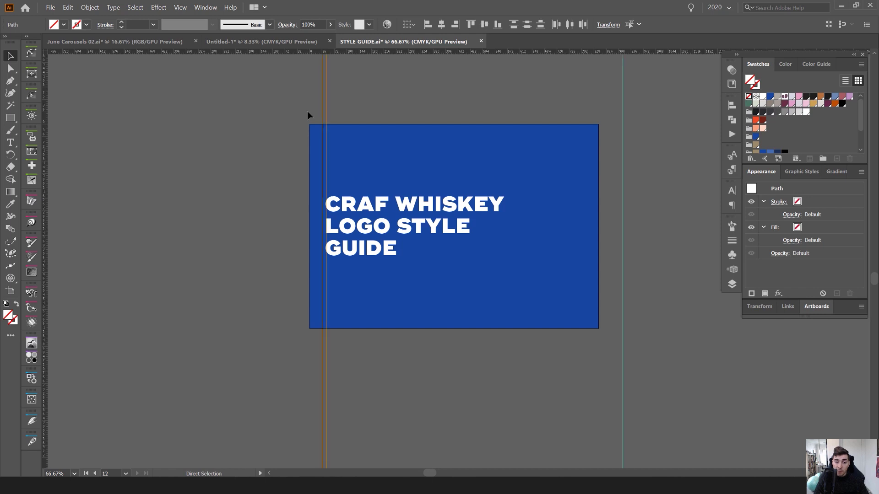
- Move the new vertical guide clear of the existing margin guide and remove it
left_click(287, 67)
left_click_drag(326, 91, 339, 95)
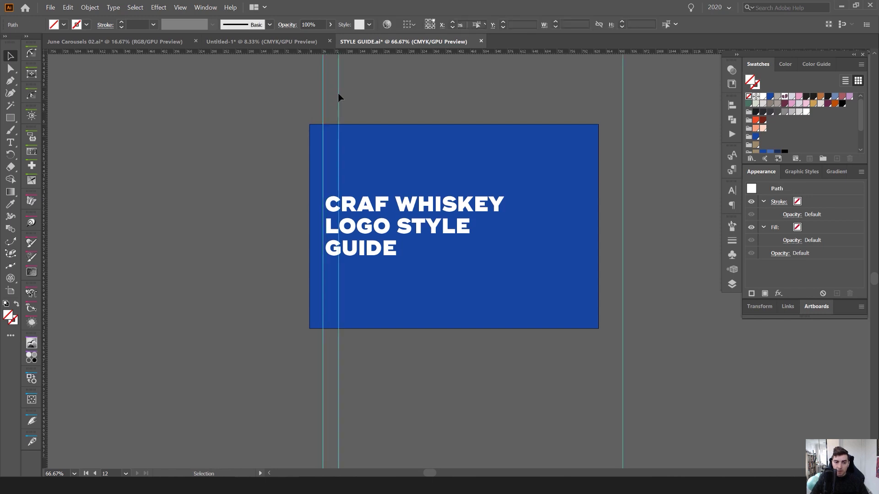
scroll(338, 97, "down", 1)
scroll(391, 175, "up", 3)
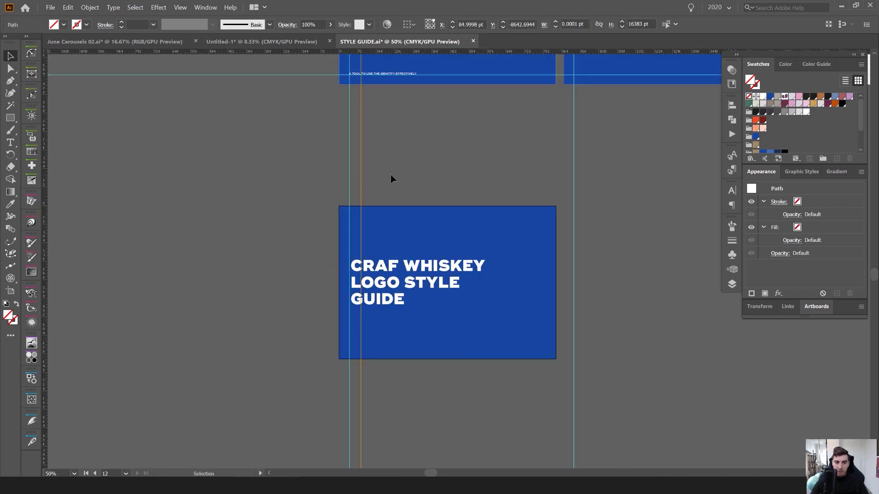
scroll(390, 166, "down", 1)
left_click(390, 166)
- Align the title's left edge with the vertical margin guide
scroll(328, 275, "up", 5)
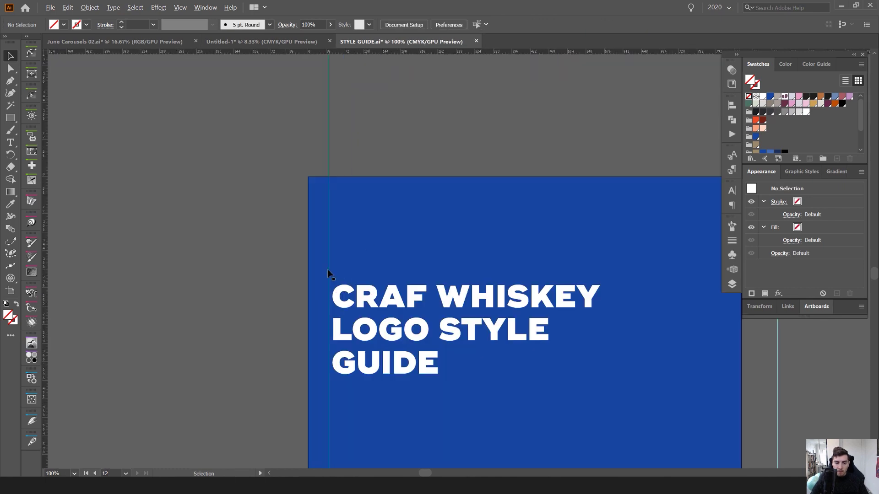
left_click(379, 322)
scroll(379, 322, "right", 1)
scroll(389, 206, "down", 3)
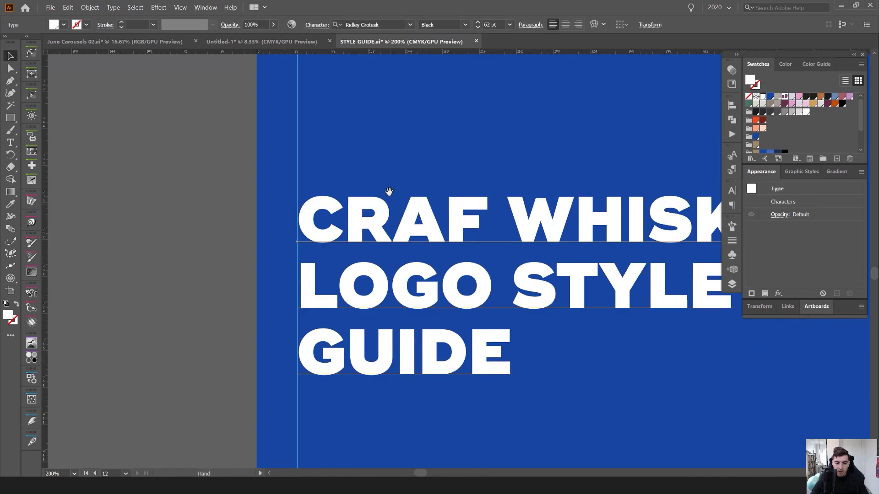
scroll(393, 159, "down", 2)
left_click(285, 166)
- Duplicate the title straight down near the page's lower edge and correct the original's first word to CRAFT
left_click_drag(414, 231, 296, 177)
left_click_drag(320, 169, 321, 319, "alt+shift")
double_click(319, 280)
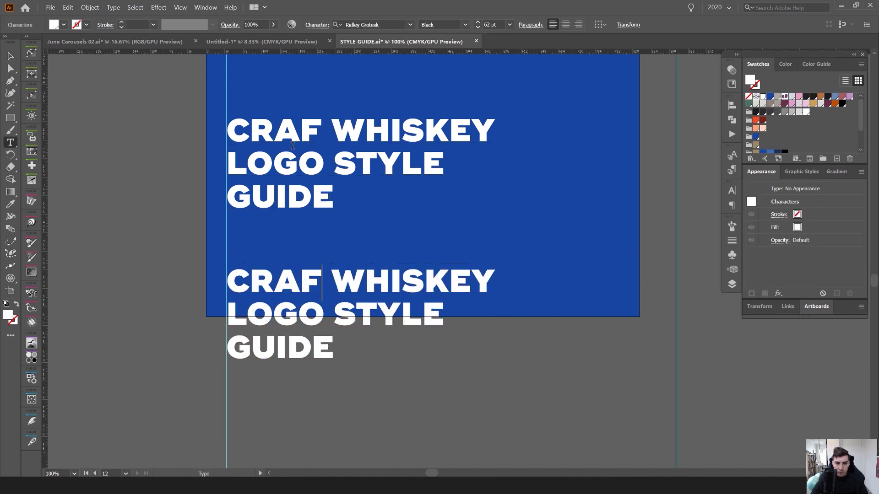
type("T")
- Replace the duplicated title's text with TWENTY20
left_click(311, 283)
key("ctrl+a")
type("2020")
left_click_drag(274, 288, 228, 283)
type("TWNTY")
key("Left")
key("Left")
key("Left")
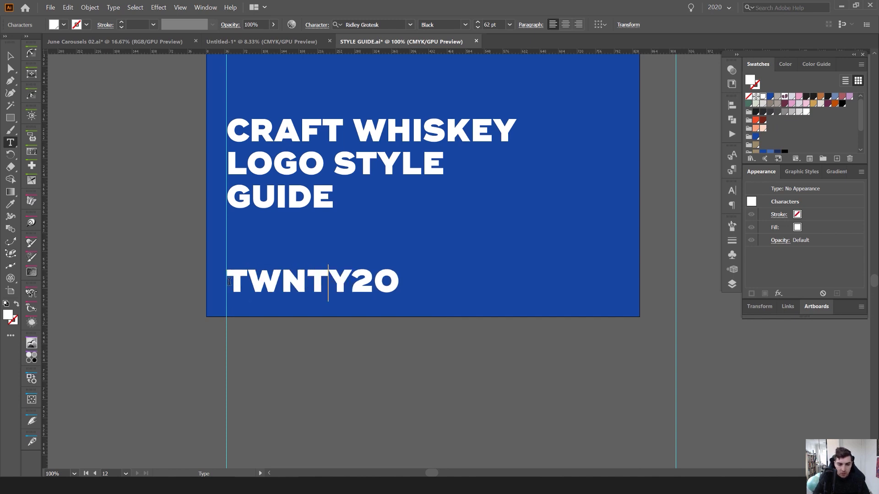
type("E")
key("Escape")
scroll(414, 278, "up", 1)
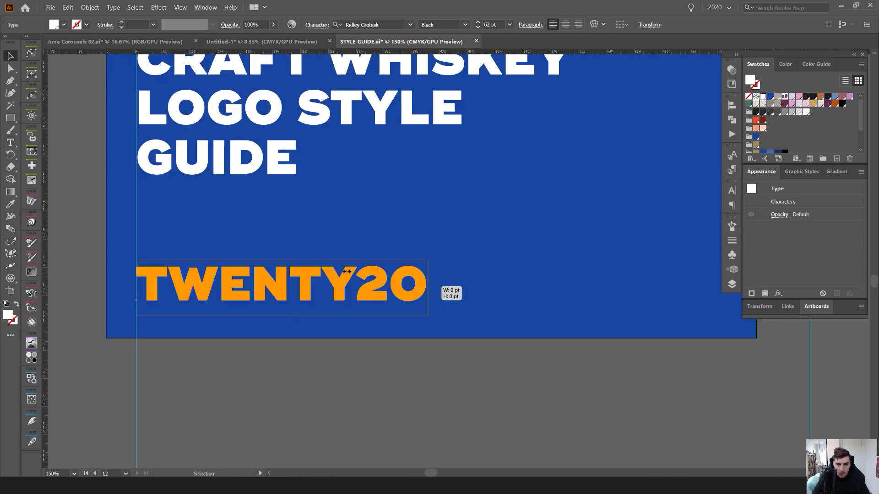
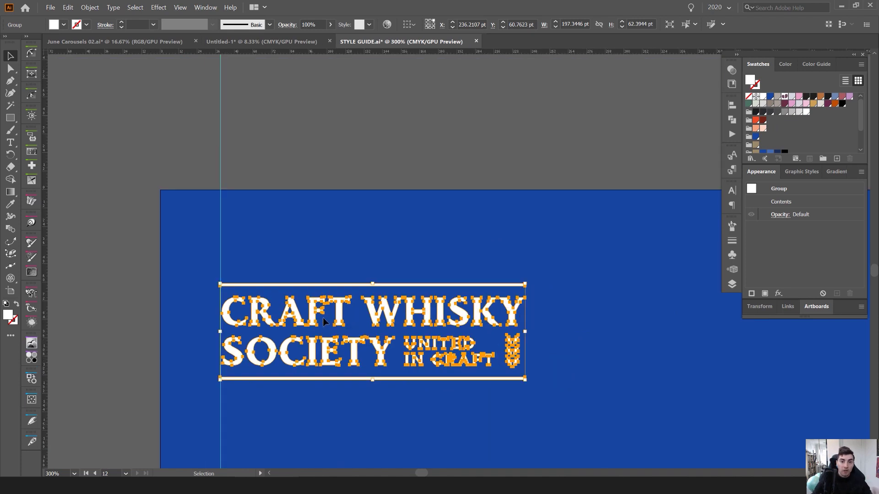
- Scale the white Craft Whisky Society logo down to about two thirds of its size, keeping it against the vertical margin guide
left_click_drag(525, 331, 392, 311)
left_click(439, 271)
scroll(466, 252, "down", 2)
left_click_drag(707, 202, 452, 202)
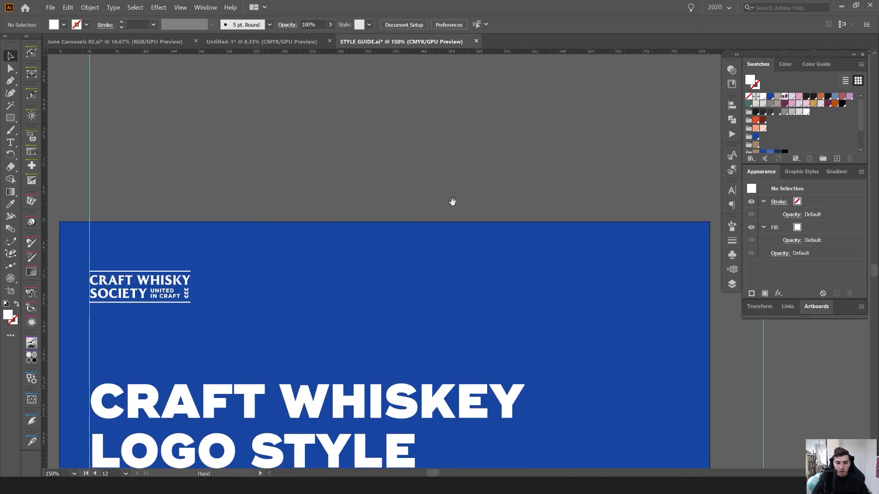
- Copy the round W mark from the existing style guide pages onto the new cover and recolour its circle white
scroll(453, 202, "down", 1)
scroll(504, 184, "down", 1)
left_click_drag(641, 137, 250, 252)
scroll(469, 225, "down", 2)
left_click_drag(601, 184, 517, 192)
left_click_drag(575, 166, 224, 302)
scroll(224, 302, "up", 3)
left_click(756, 145)
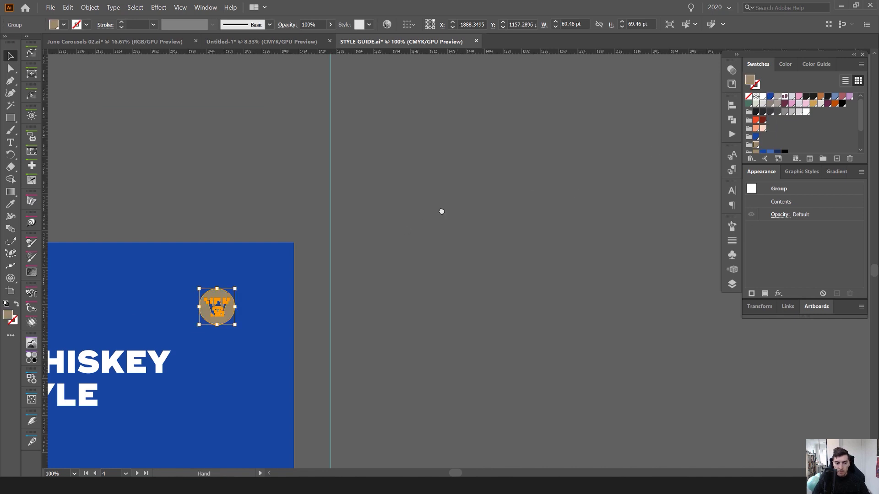
scroll(462, 210, "down", 4)
scroll(462, 211, "left", 6)
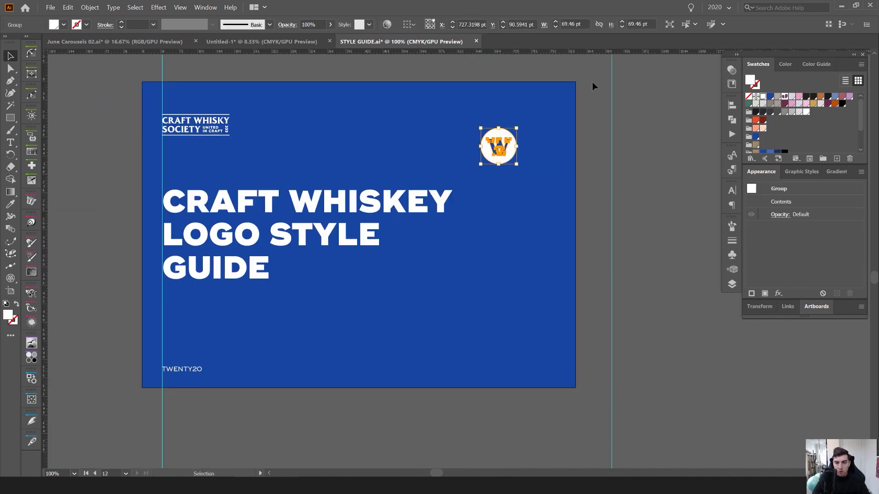
- Shrink the white W mark to about half its size and place it in the cover page's lower-right corner
key("ctrl+z")
left_click_drag(509, 146, 573, 378)
left_click(576, 358)
scroll(555, 368, "up", 2)
key("ctrl+shift+a")
- Extend the TWENTY20 line at the foot of the cover with "| DESIGNED BY" and the designer's name
left_click_drag(125, 316, 451, 273)
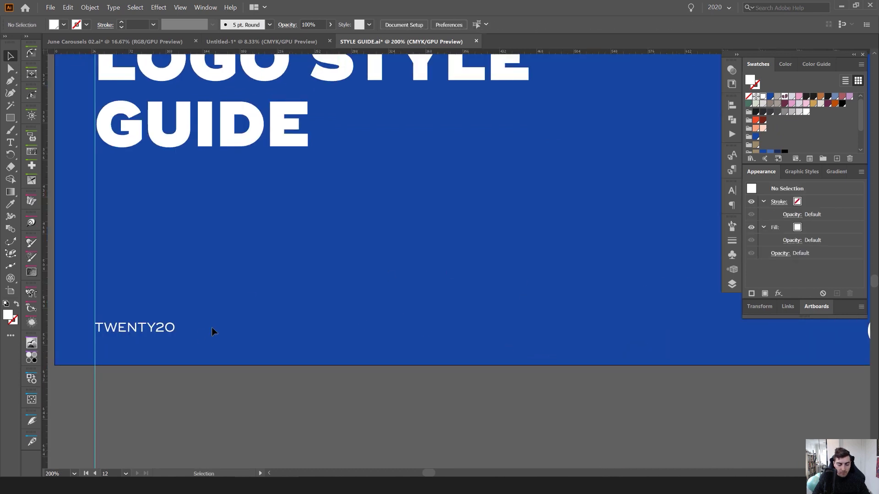
double_click(165, 330)
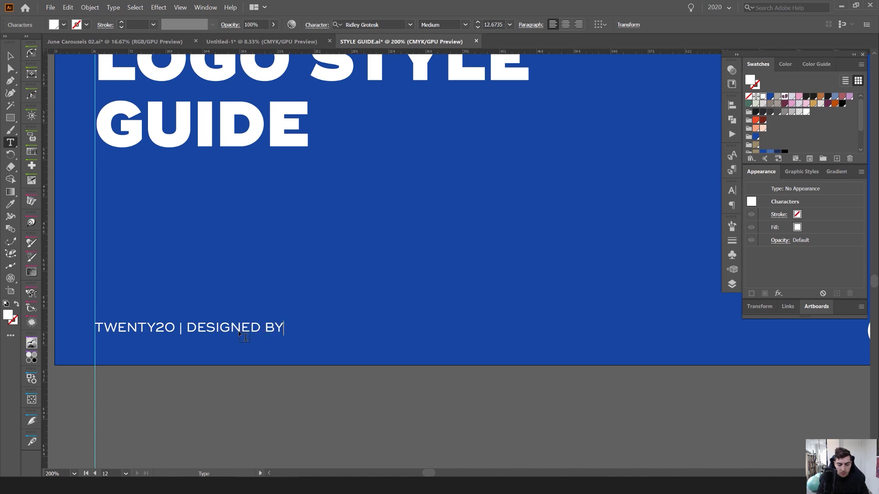
type("Y MURA")
key("Escape")
key("ctrl+plus")
key("ctrl+plus")
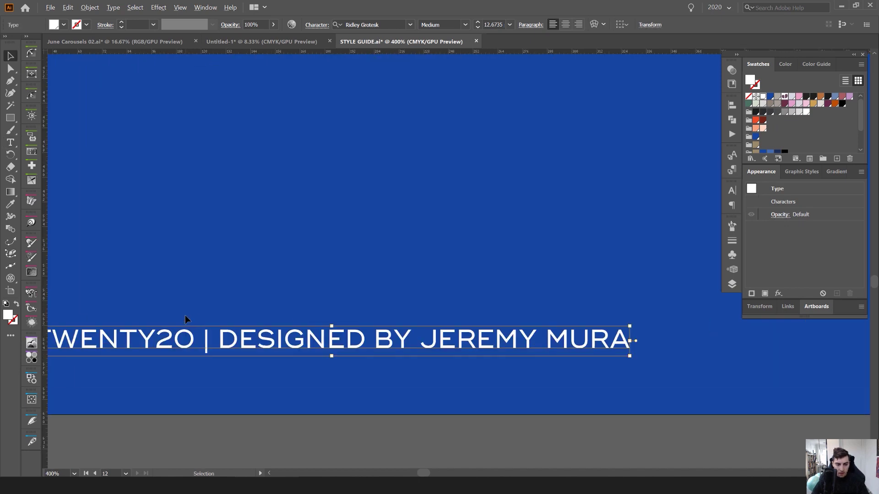
left_click_drag(211, 334, 204, 343)
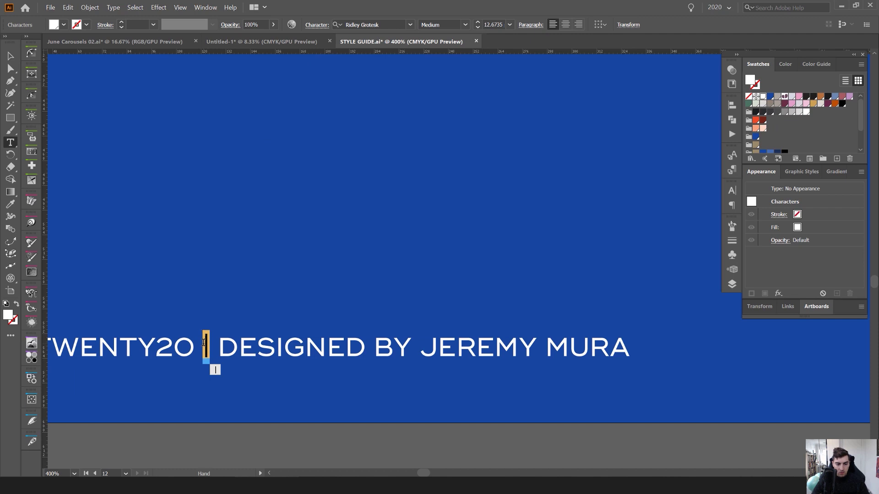
key("Escape")
scroll(292, 287, "down", 4)
left_click(332, 268)
scroll(331, 273, "down", 1)
left_click_drag(311, 304, 290, 346)
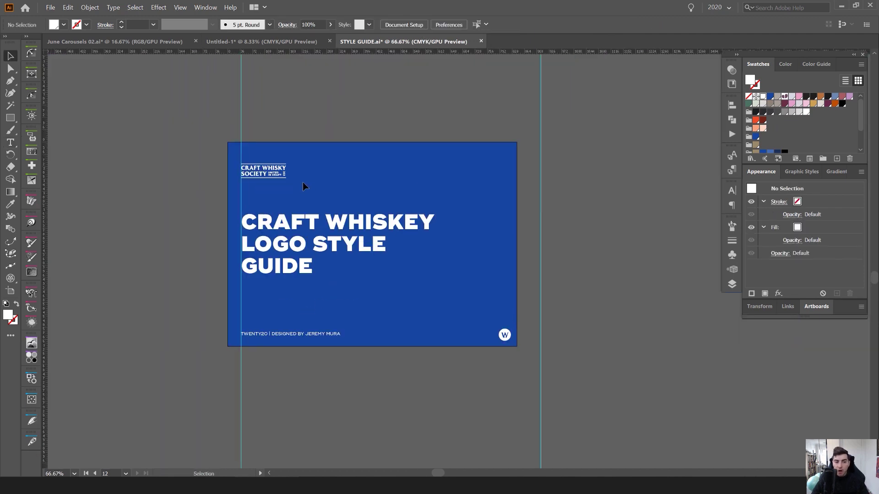
- Enlarge the Craft Whisky Society logo on the cover slightly, keeping its left edge on the margin guide
left_click(282, 173)
left_click_drag(287, 178, 307, 169)
left_click(303, 159)
scroll(387, 132, "down", 1)
scroll(344, 200, "up", 1)
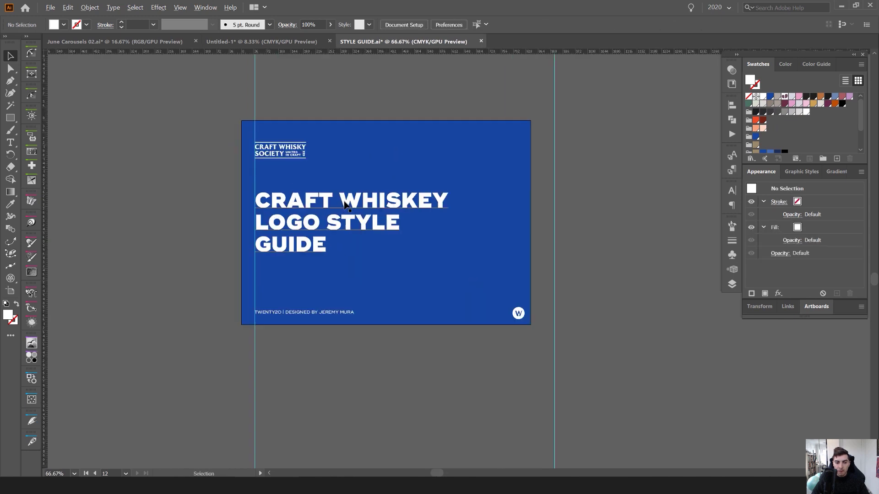
- Remove the line break before GUIDE so the title's second line reads LOGO STYLE GUIDE
left_click(346, 205)
double_click(255, 244)
key("BackSpace")
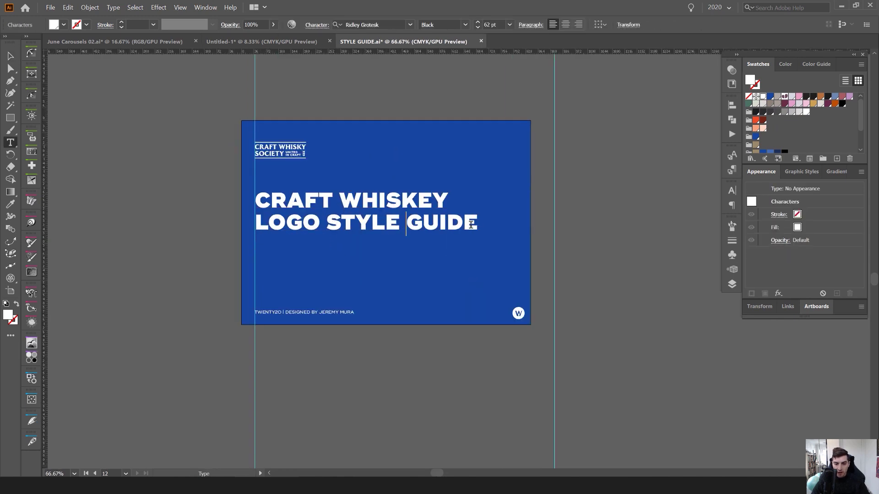
- Set the LOGO STYLE GUIDE line to Ridley Grotesk Bold at 42 pt
left_click_drag(471, 224, 242, 210)
scroll(444, 25, "up", 2)
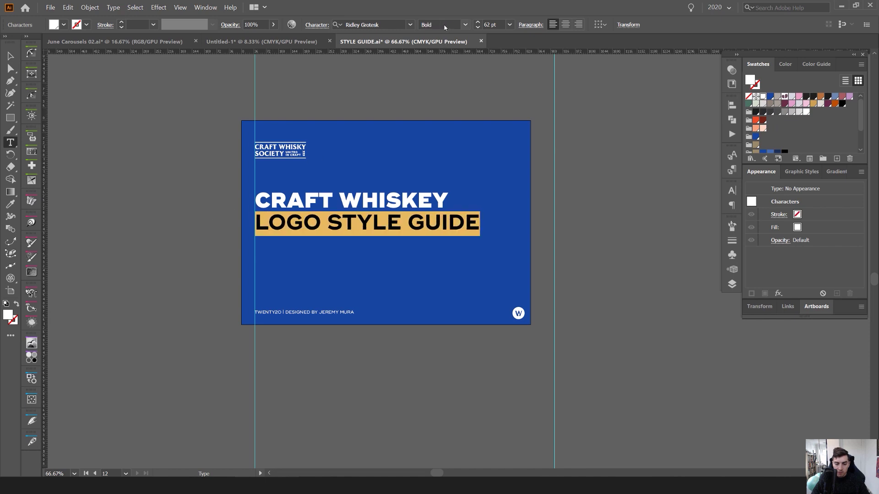
key("ctrl+alt+shift+comma")
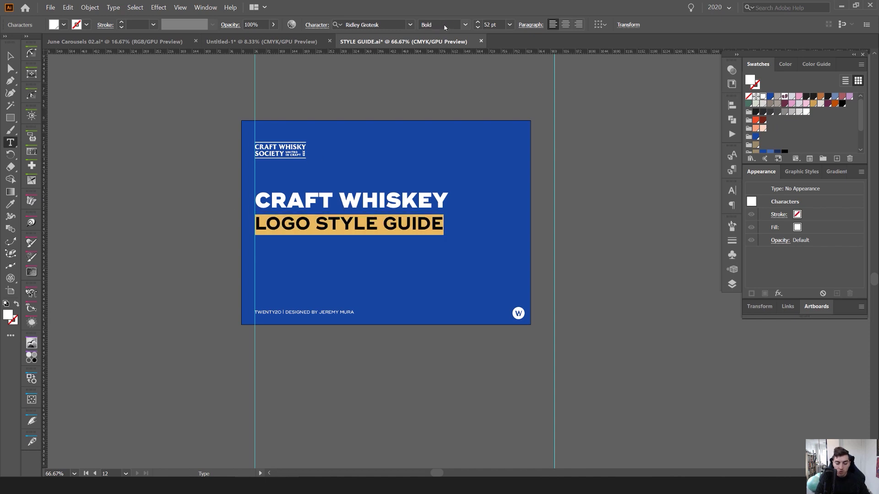
key("ctrl+shift+comma")
key("ctrl+shift+comma")
key("ctrl+shift+comma")
key("ctrl+shift+comma")
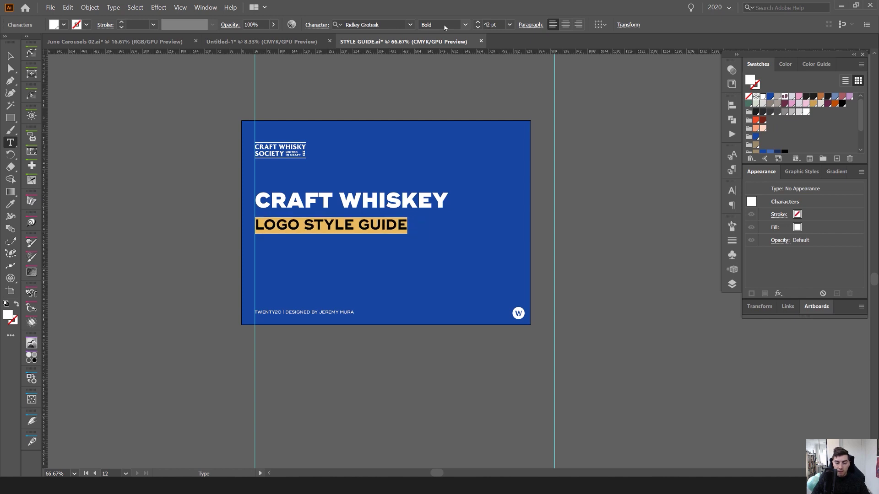
- Tighten the leading of the whole title so LOGO STYLE GUIDE sits closer beneath CRAFT WHISKEY
key("ctrl+a")
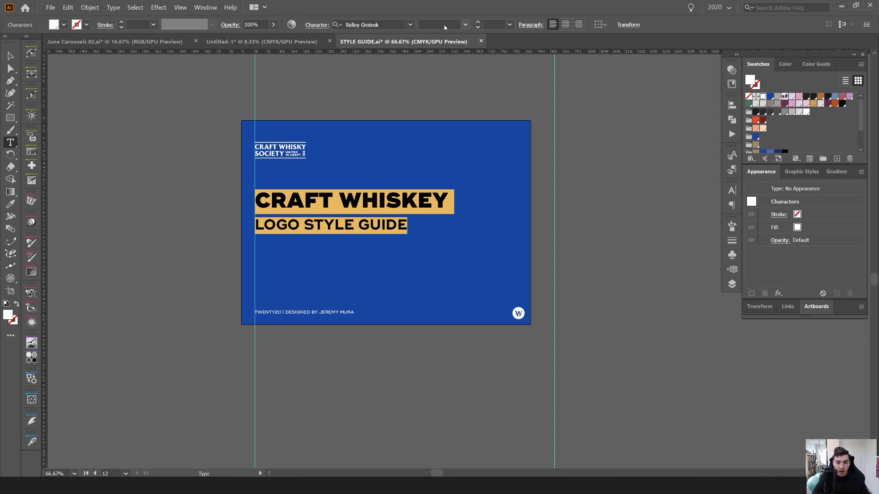
key("alt+Up")
key("alt+Up")
key("alt+Up")
key("alt+Up")
key("alt+Up")
key("alt+Up")
key("alt+Up")
key("alt+Up")
key("alt+Up")
key("alt+Up")
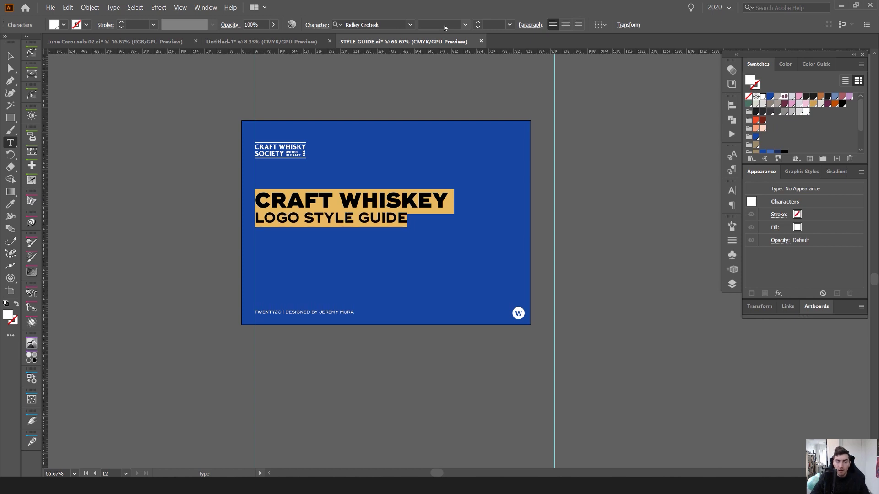
key("Escape")
- Move the two-line title block slightly down the cover, keeping it aligned with the margin guide
key("ctrl+1")
left_click_drag(321, 220, 320, 240)
left_click(497, 160)
left_click_drag(496, 158, 441, 171)
scroll(441, 171, "down", 2)
scroll(424, 223, "up", 2)
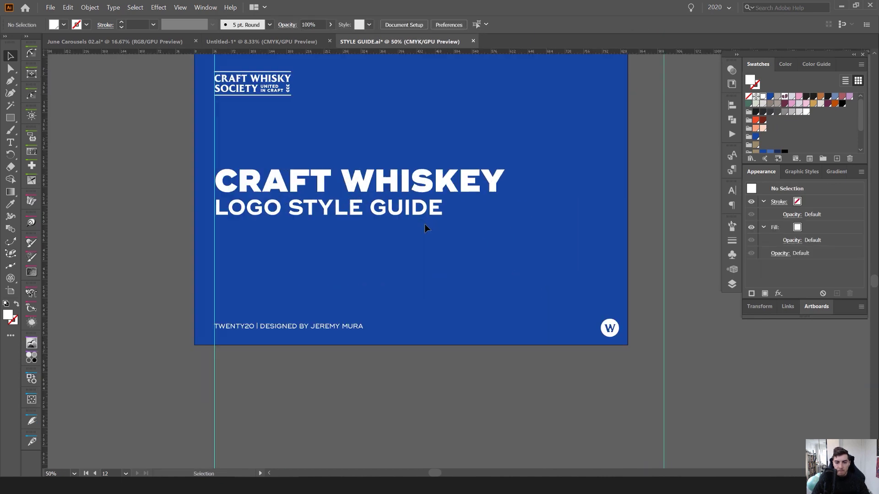
- Try tan, dark navy and lighter blue fills on the LOGO STYLE GUIDE line, undoing each one
key("t")
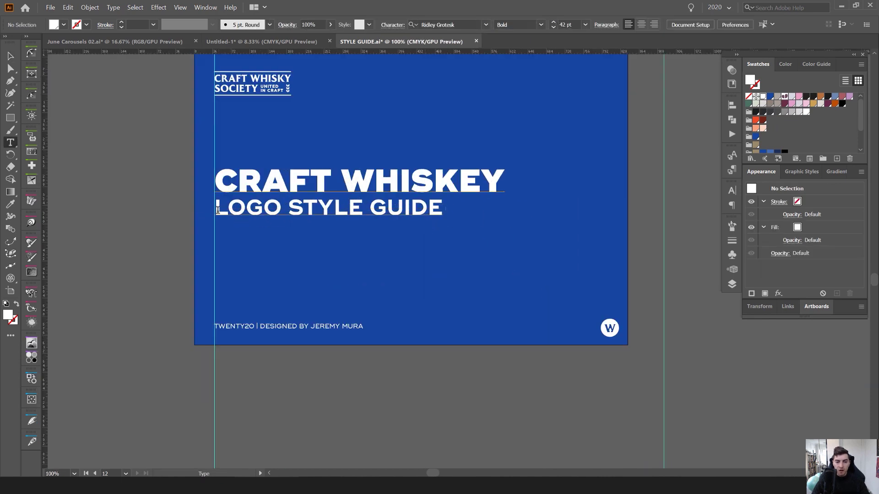
left_click_drag(218, 210, 444, 210)
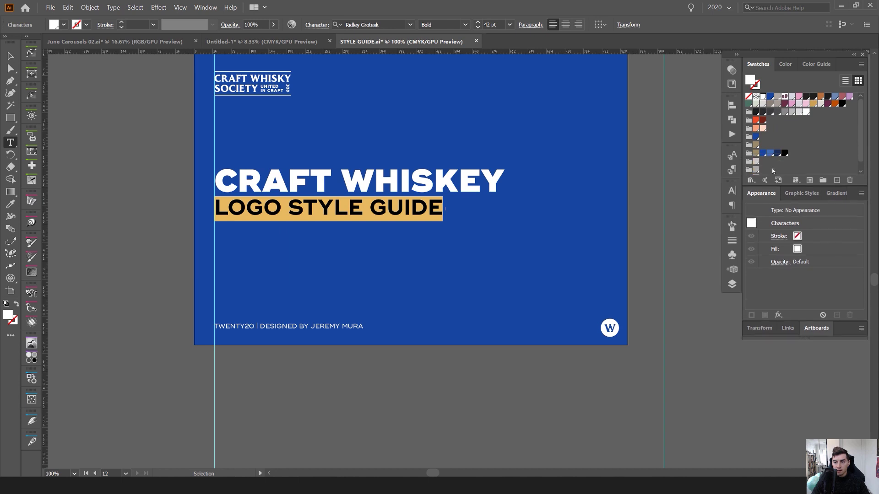
left_click(756, 146)
left_click(410, 187)
key("ctrl+z")
left_click(778, 153)
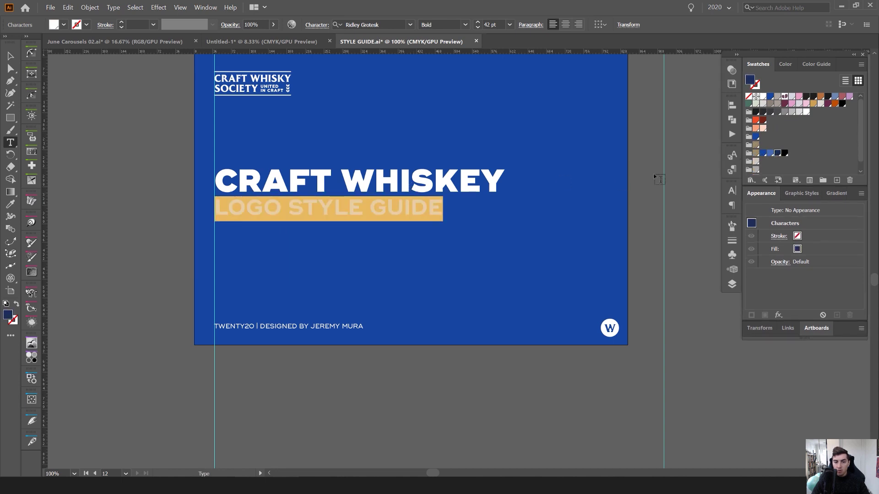
left_click(457, 186)
key("ctrl+z")
left_click(770, 154)
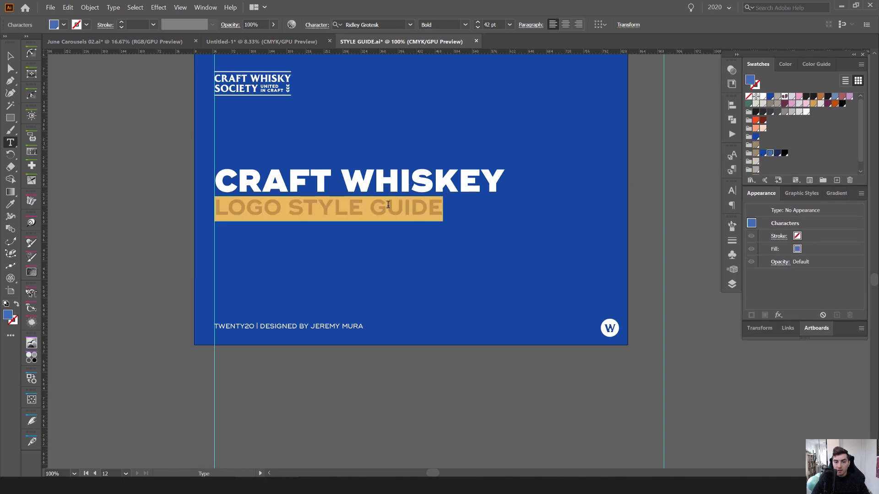
left_click(388, 204)
key("ctrl+z")
- Recolour the LOGO STYLE GUIDE line light grey
left_click(784, 154)
left_click(399, 206)
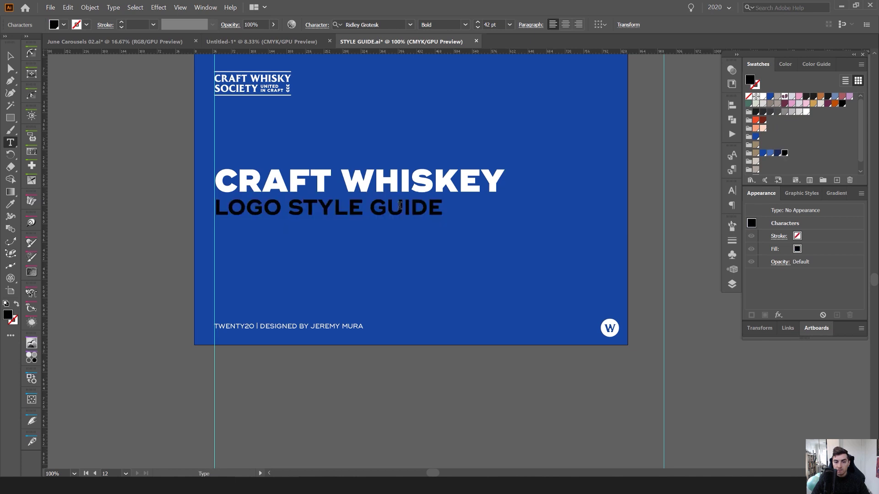
key("ctrl+z")
left_click(355, 183)
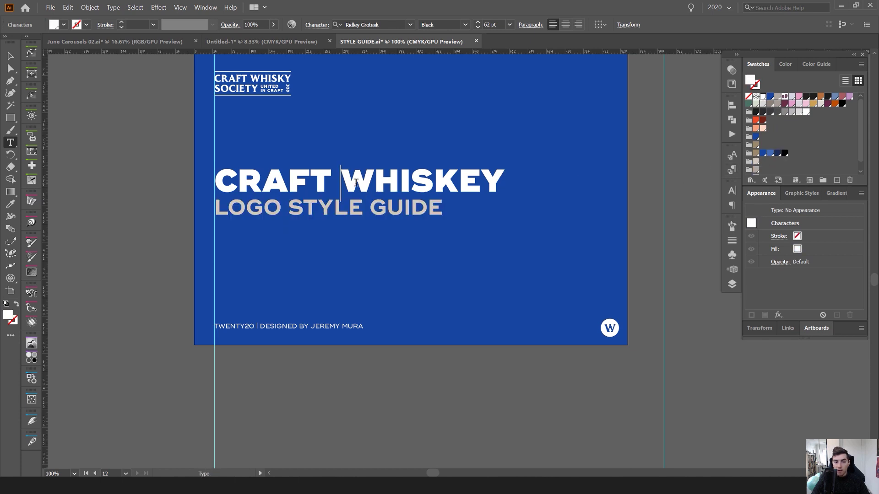
- Loosen the title's leading slightly to widen the gap between CRAFT WHISKEY and LOGO STYLE GUIDE
scroll(355, 183, "down", 2)
scroll(389, 190, "up", 3)
key("ctrl+a")
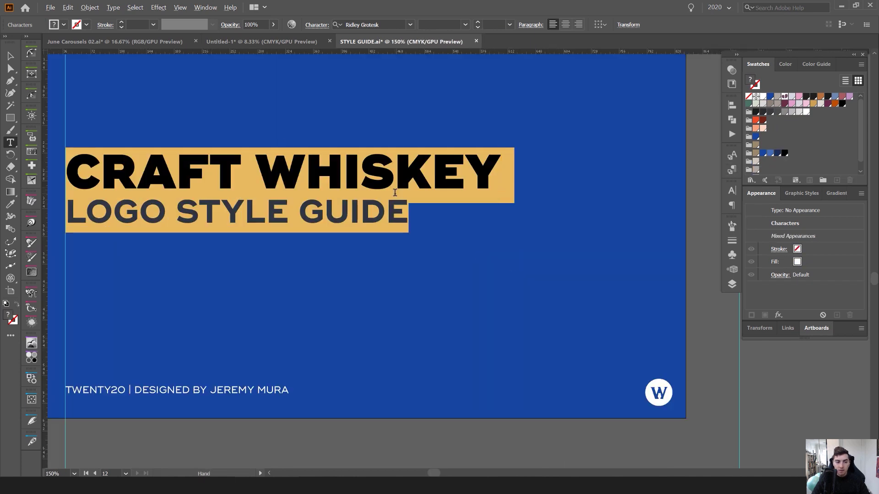
key("alt+Down")
key("alt+Down")
key("alt+Down")
key("Escape")
scroll(395, 193, "down", 2)
left_click(589, 147)
left_click_drag(589, 147, 570, 156)
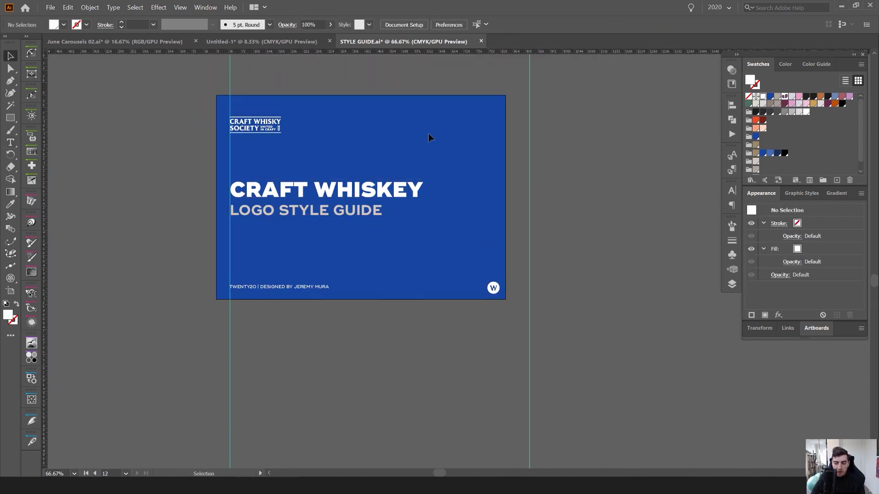
- Detach the artboard list and add a blank artboard next to the new cover page
left_click_drag(816, 328, 531, 140)
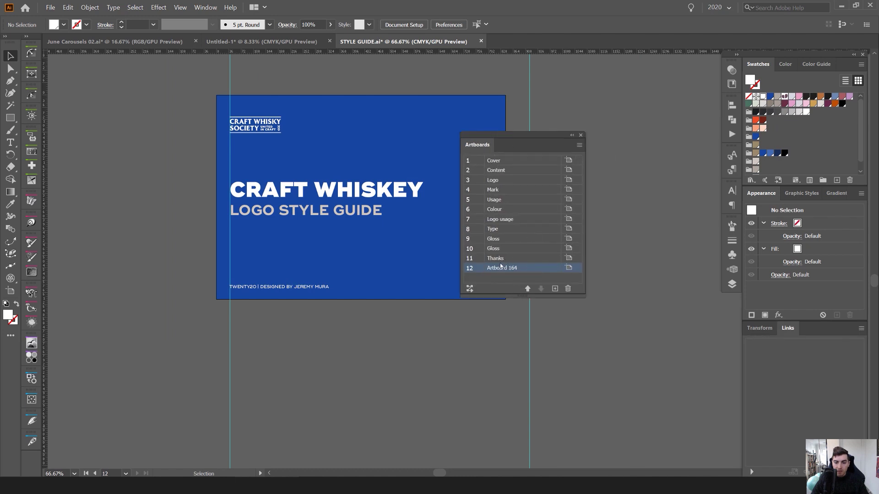
left_click(555, 289)
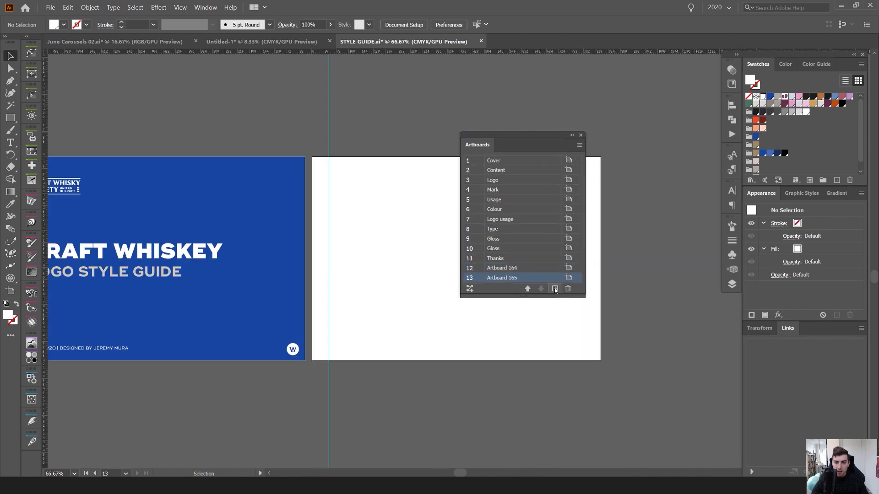
left_click_drag(527, 145, 405, 397)
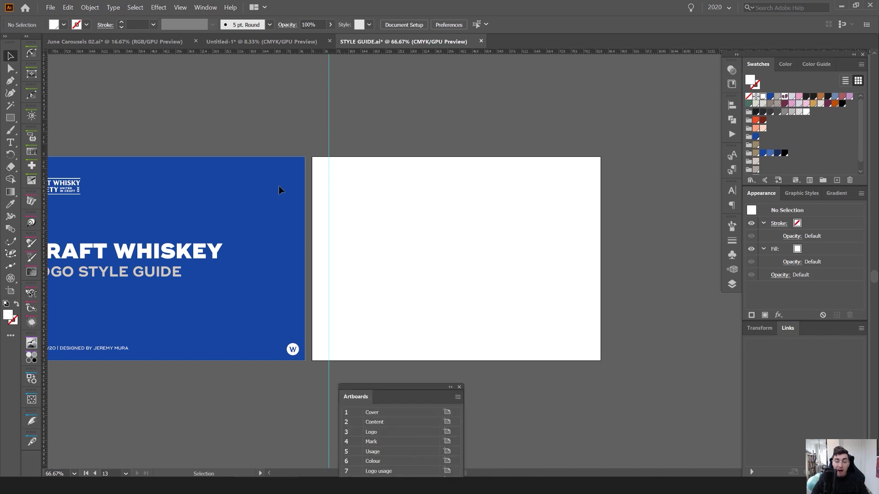
scroll(501, 188, "down", 2)
left_click_drag(501, 188, 412, 163)
- Try adding several more blank artboards beside the second page and undo them
left_click_drag(419, 397, 477, 303)
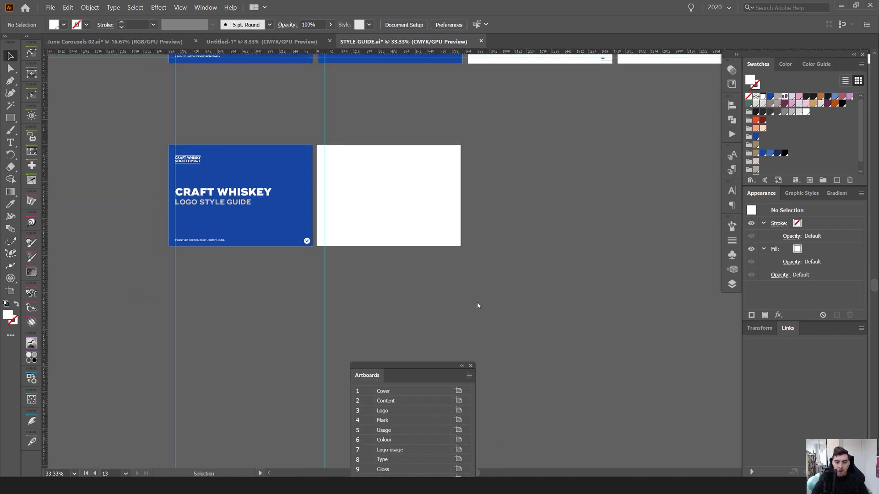
left_click(491, 447)
left_click(491, 448)
left_click(491, 448)
left_click(491, 447)
left_click(491, 447)
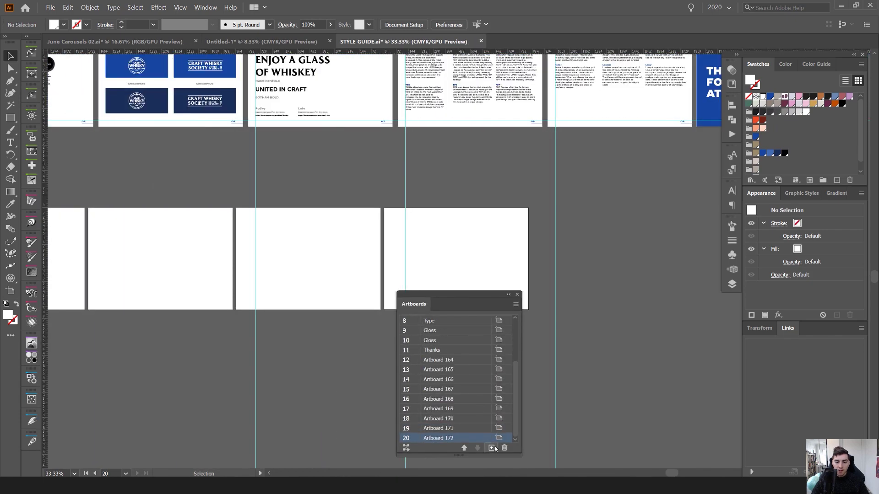
left_click(491, 448)
key("ctrl+z")
key("ctrl+z")
key("ctrl+z")
key("ctrl+z")
key("ctrl+z")
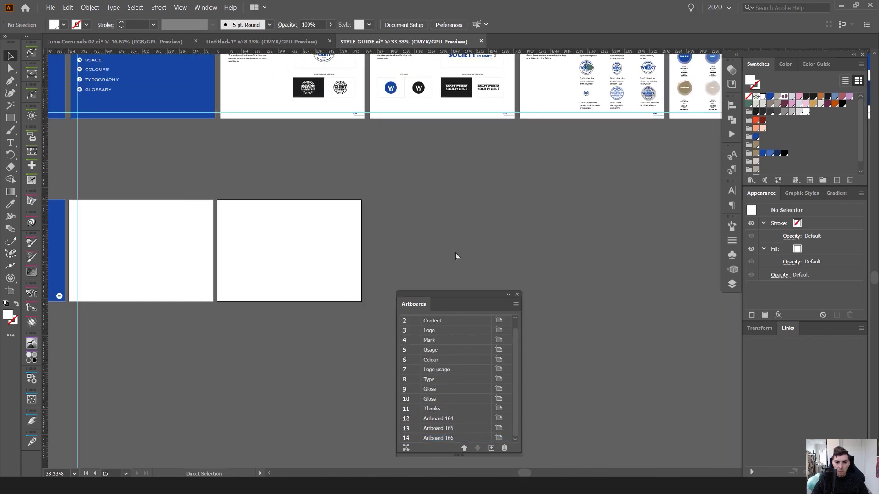
key("ctrl+z")
- Dock the floating artboard list among the collapsed panels
left_click_drag(420, 309, 732, 296)
- Select the vertical guide on the blank second page and review the commands for hiding, locking, releasing and clearing guides
left_click(329, 155)
scroll(316, 136, "up", 2)
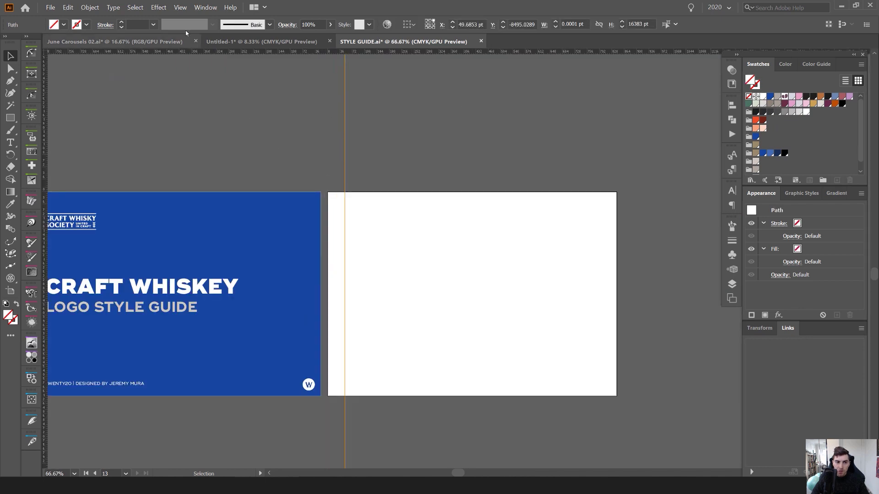
left_click(180, 7)
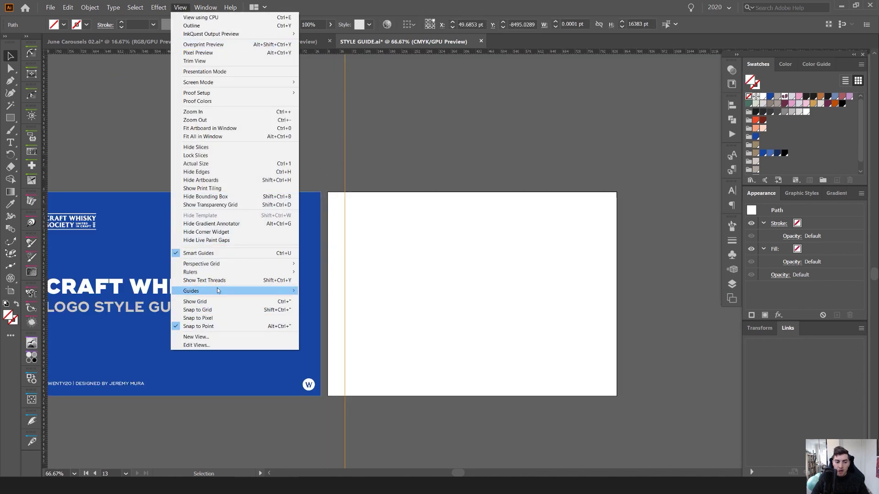
mouse_move(293, 292)
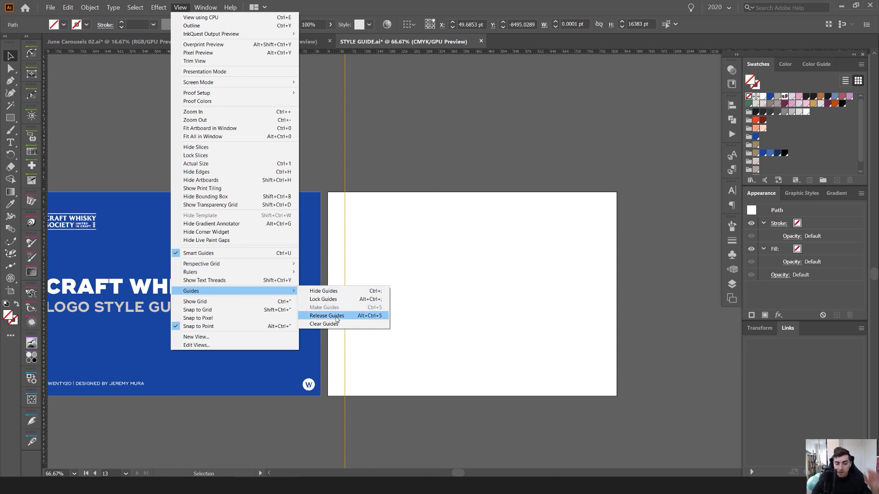
left_click(378, 224)
left_click(344, 200)
scroll(403, 205, "down", 1)
left_click_drag(452, 212, 304, 228)
left_click(365, 261)
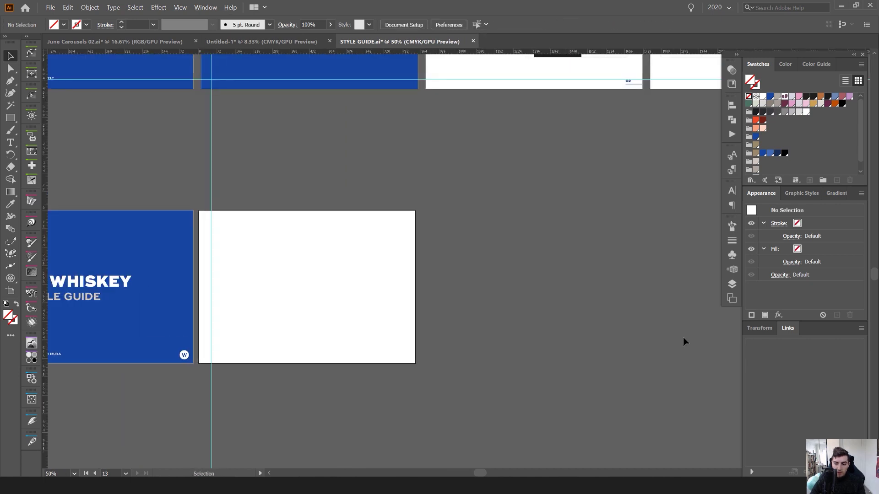
- Dock the artboard list beside the Transform and Links panels and add a blank third page to the new guide
left_click(732, 299)
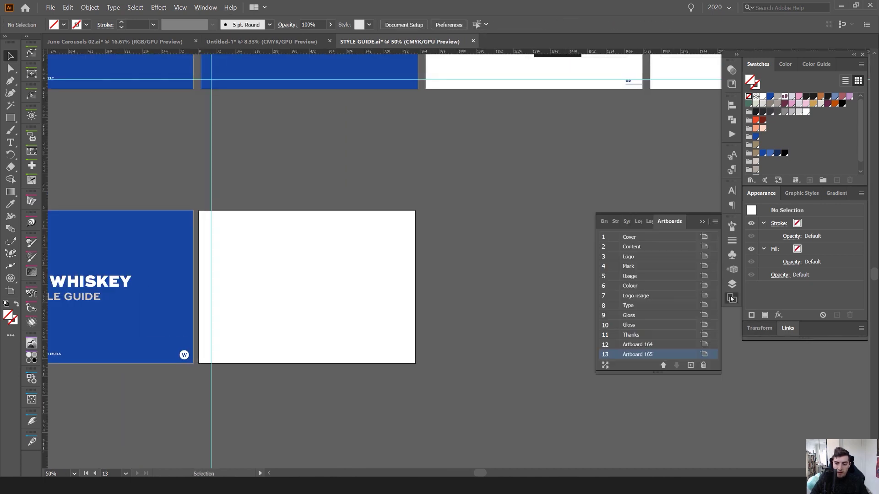
left_click_drag(732, 299, 814, 339)
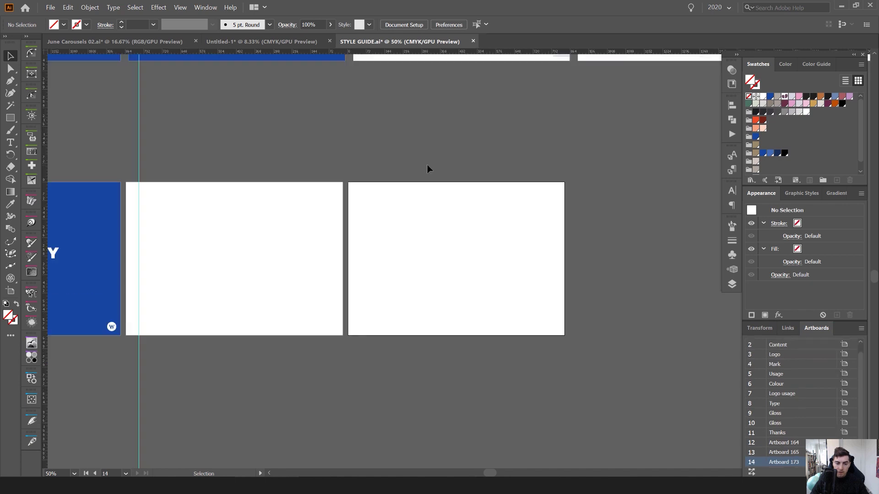
- Select and copy the vertical margin guide on the blank second page
left_click_drag(140, 124, 332, 139)
left_click(330, 152)
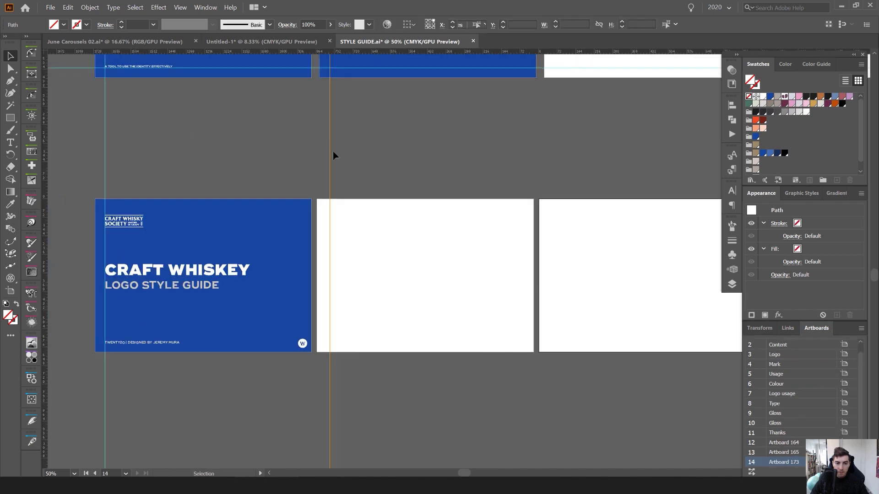
key("ctrl+c")
left_click_drag(642, 223, 421, 227)
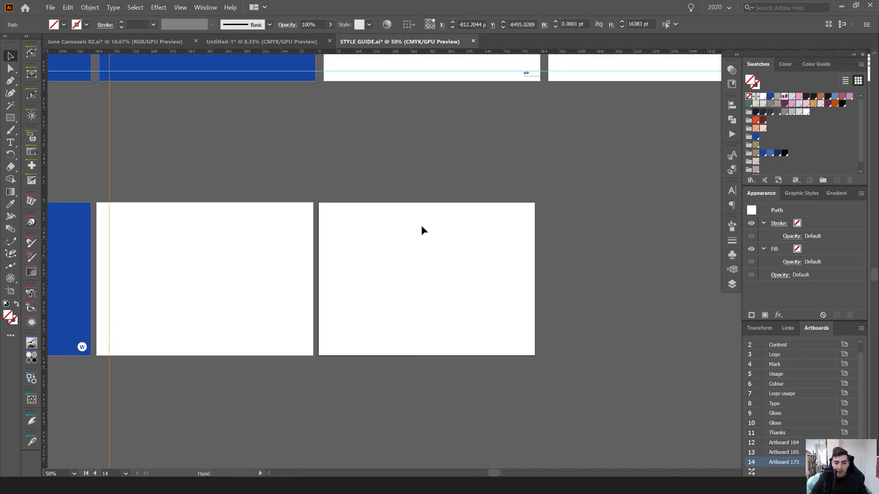
left_click(506, 230)
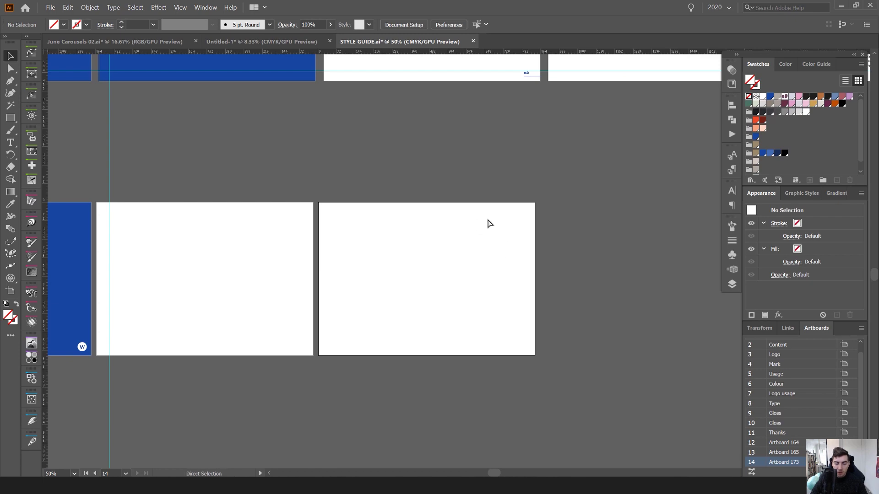
left_click(489, 224)
scroll(467, 235, "down", 2)
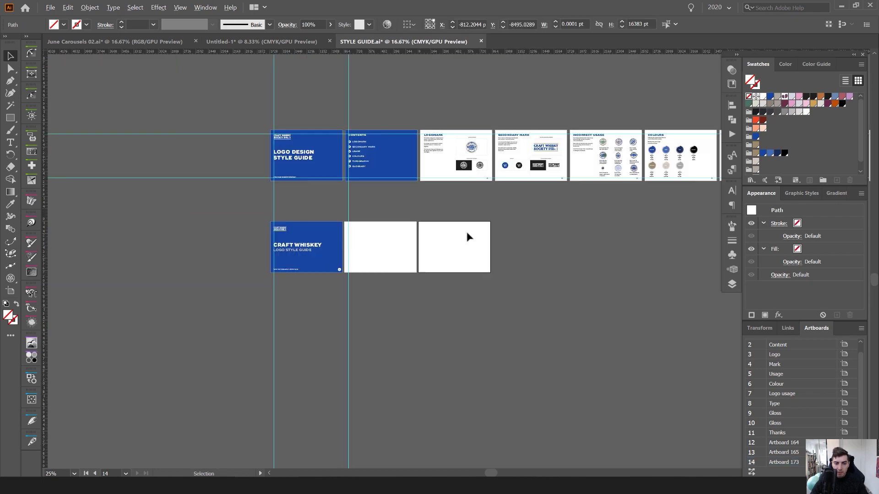
- Add a fourth blank artboard after the third page of the new row
scroll(467, 235, "up", 4)
left_click(419, 239)
scroll(418, 240, "down", 2)
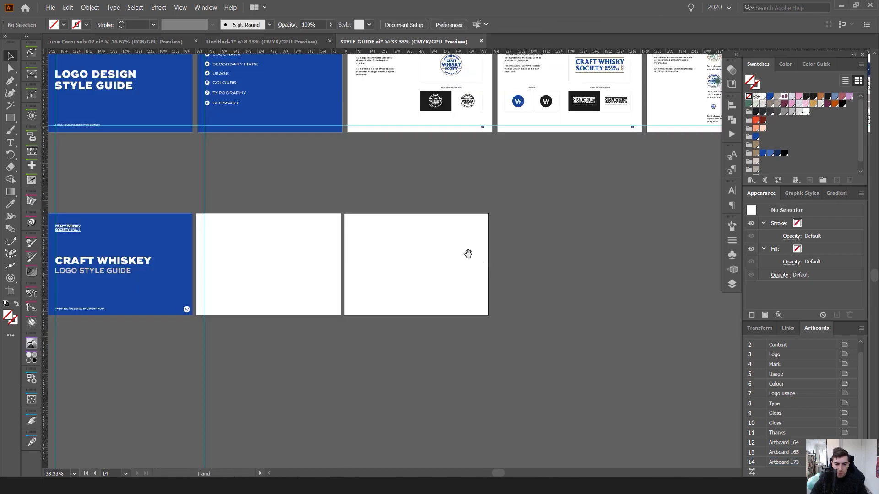
left_click_drag(468, 254, 421, 262)
key("ctrl+0")
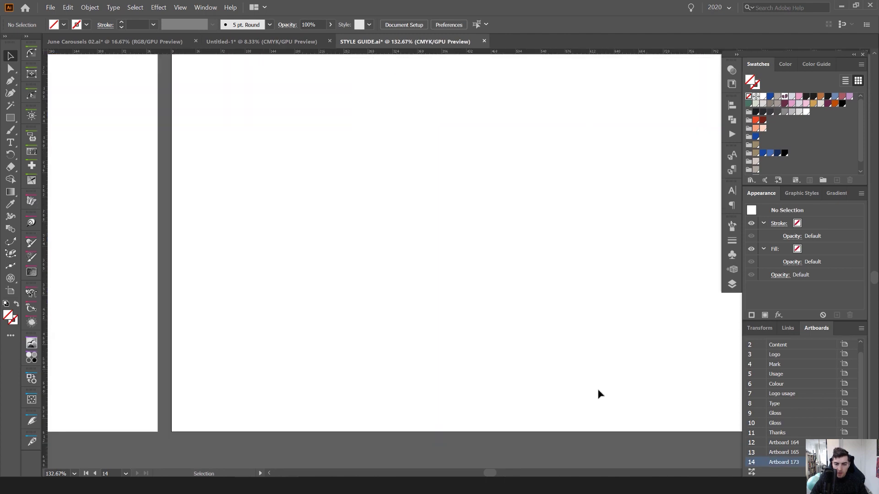
scroll(425, 315, "down", 4)
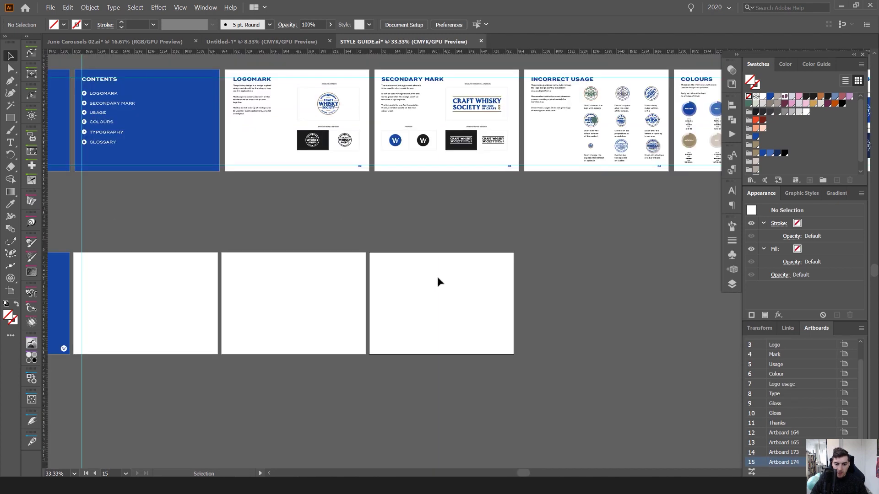
- Paste the copied vertical guide in place and set it at the third page's left margin, matching the second page
key("ctrl+f")
scroll(462, 279, "up", 2)
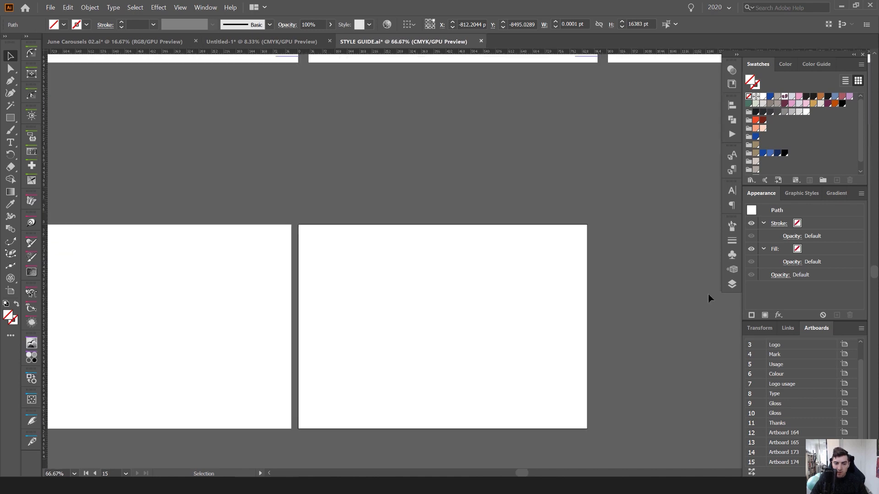
left_click_drag(365, 280, 681, 252)
scroll(356, 230, "down", 4)
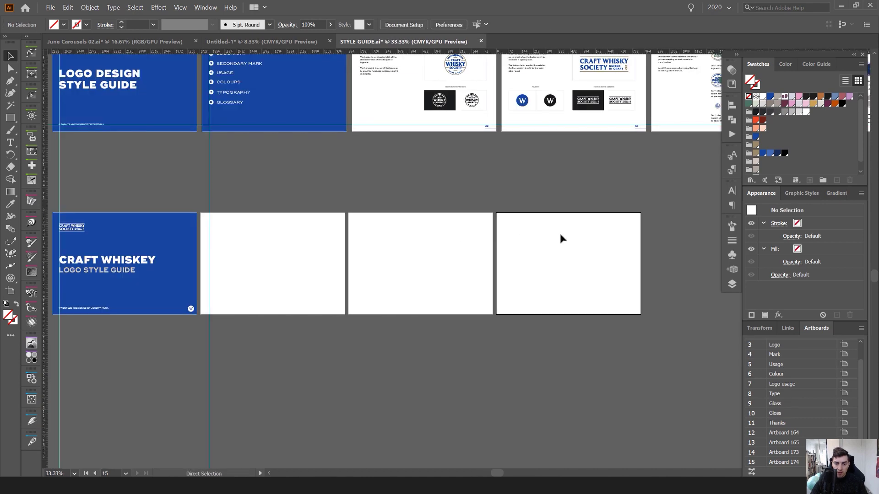
left_click(357, 215)
scroll(349, 215, "up", 4)
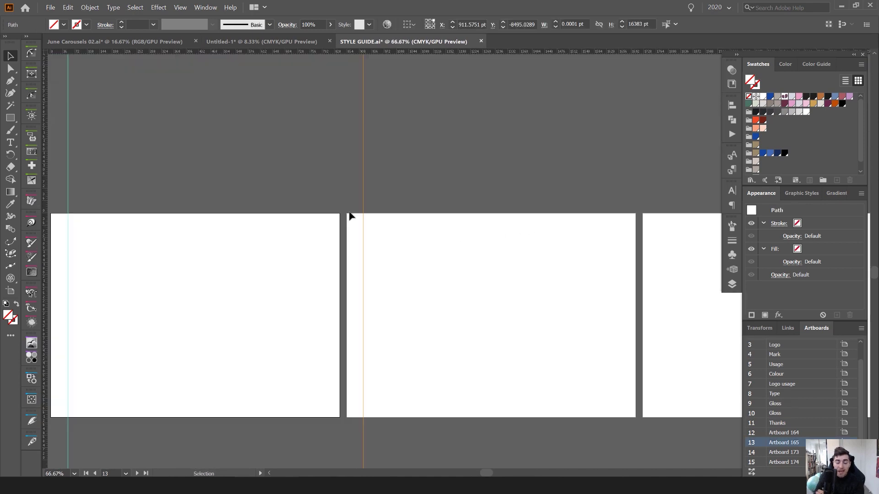
scroll(351, 210, "left", 10)
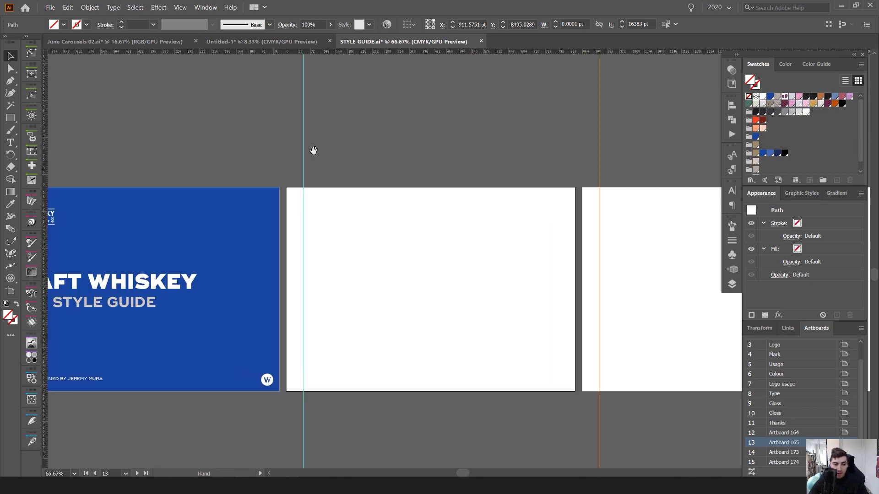
scroll(262, 178, "right", 5)
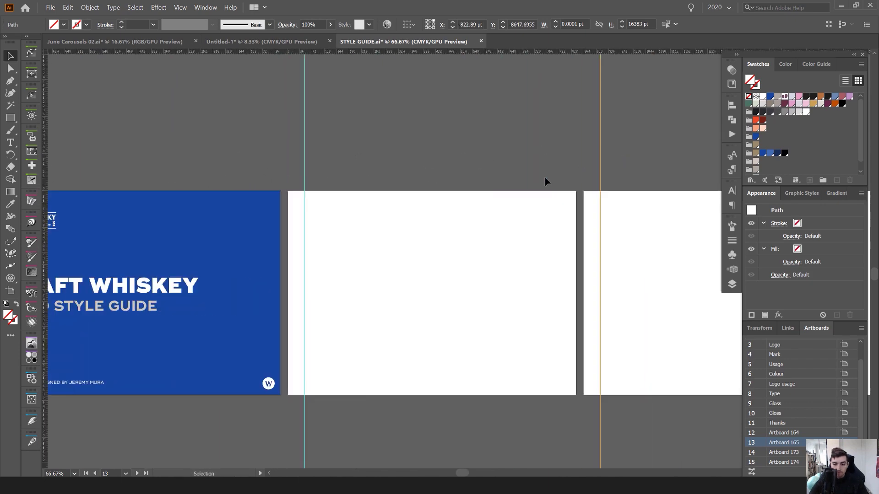
scroll(540, 198, "down", 2)
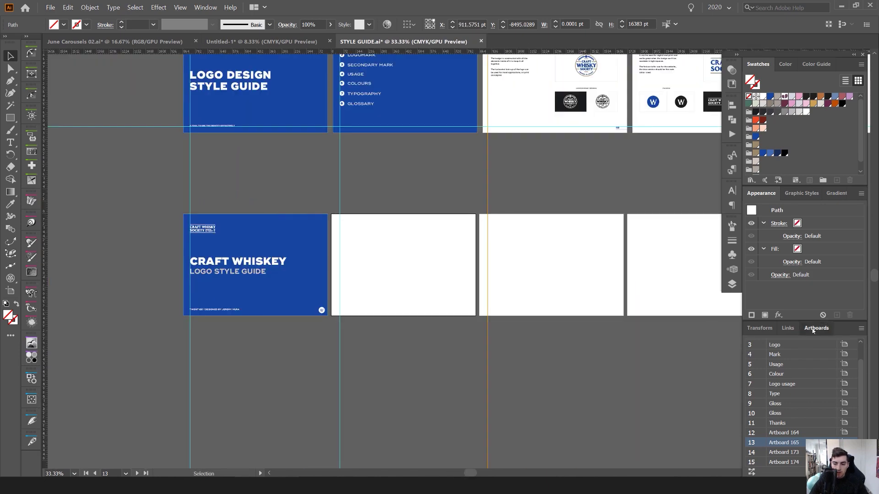
- Delete the fourth blank artboard at the end of the new row
left_click_drag(559, 230, 386, 259)
key("shift+o")
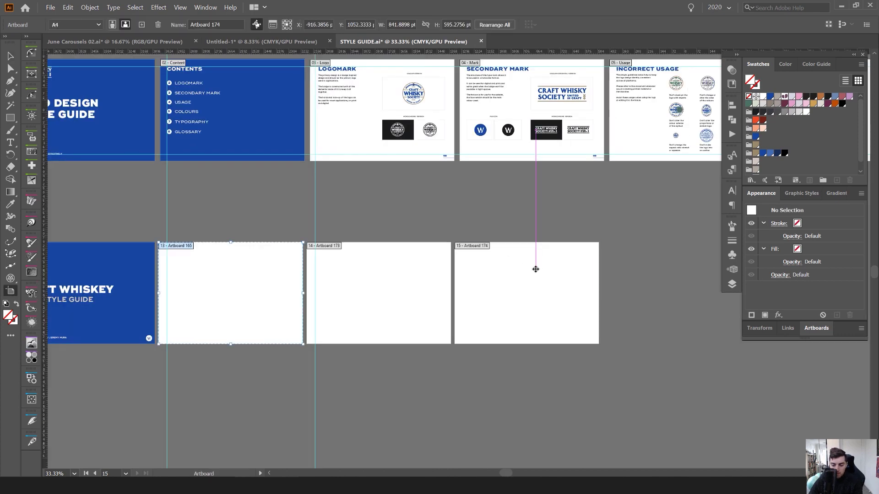
left_click(534, 270)
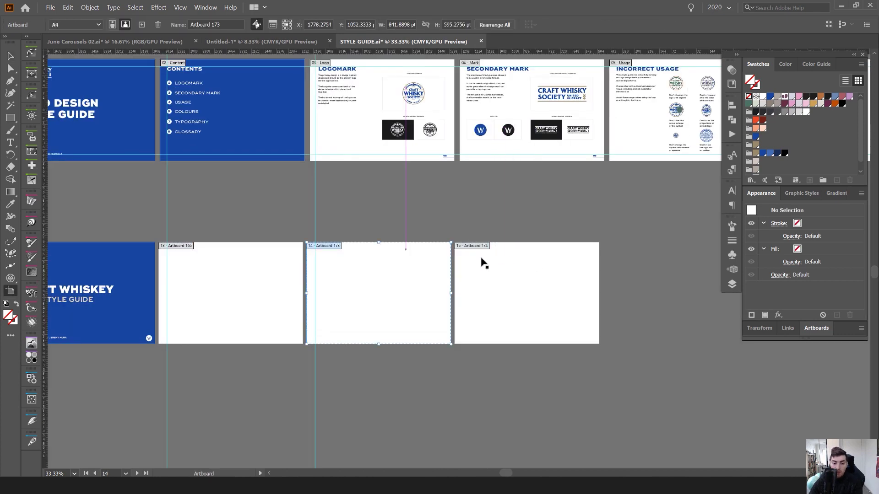
key("Delete")
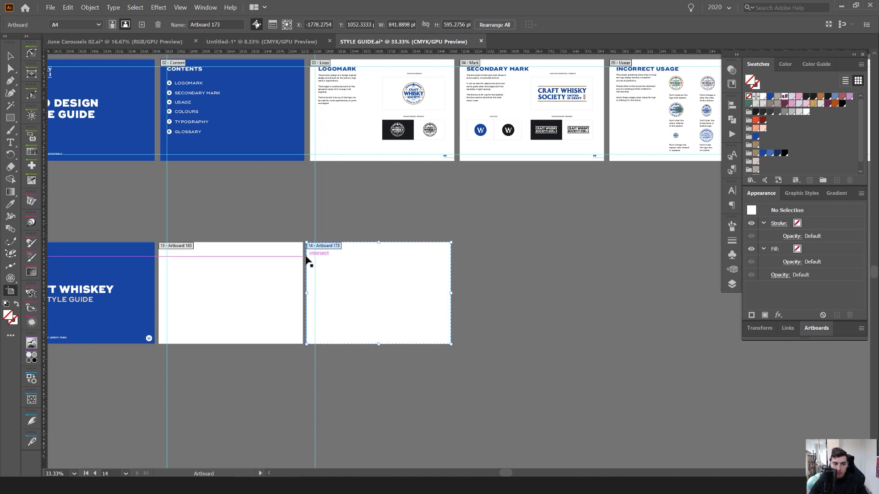
key("v")
- Copy the old Logomark page's content with its horizontal guides down onto the blank third page
left_click_drag(378, 224, 470, 262)
left_click_drag(442, 174, 431, 197)
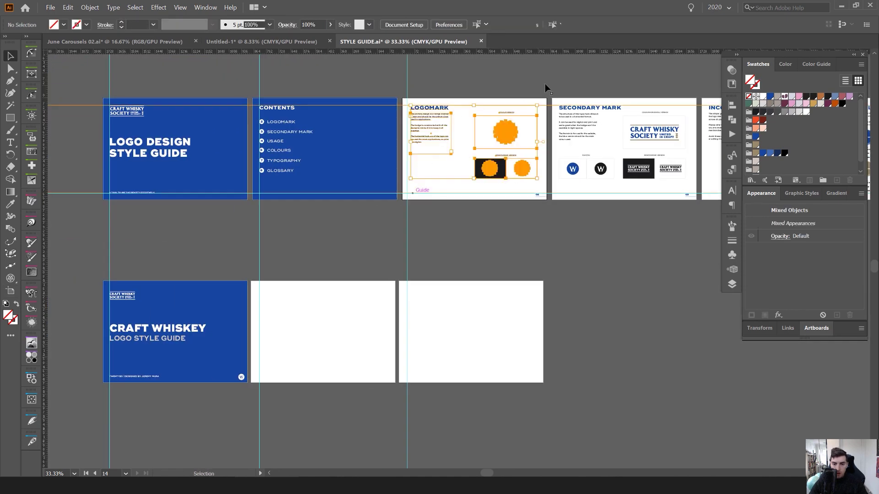
left_click_drag(544, 83, 434, 201)
left_click_drag(428, 131, 428, 318)
left_click(453, 266)
- Add a placeholder heading near the upper left margin of the blank second page, to the right of the vertical guide
scroll(358, 302, "up", 2)
left_click_drag(358, 302, 382, 289)
key("Tab")
left_click_drag(146, 255, 315, 233)
key("ctrl+equal")
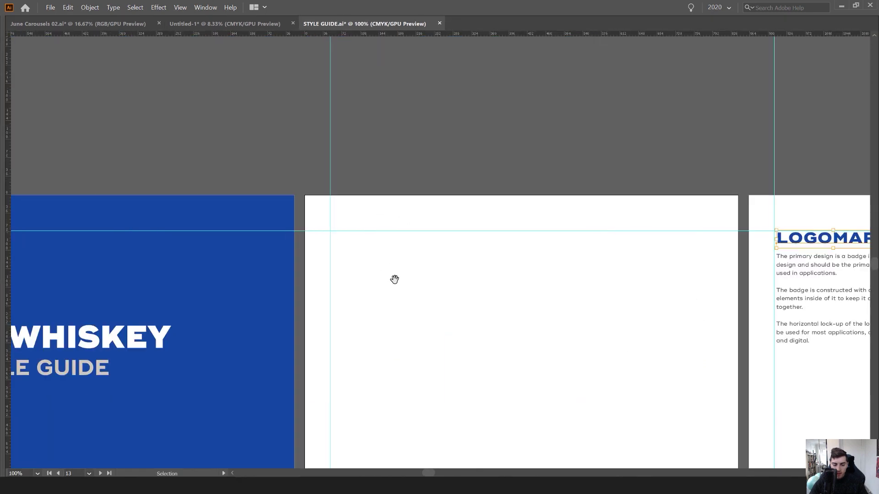
left_click_drag(394, 279, 349, 243)
key("t")
left_click(301, 212)
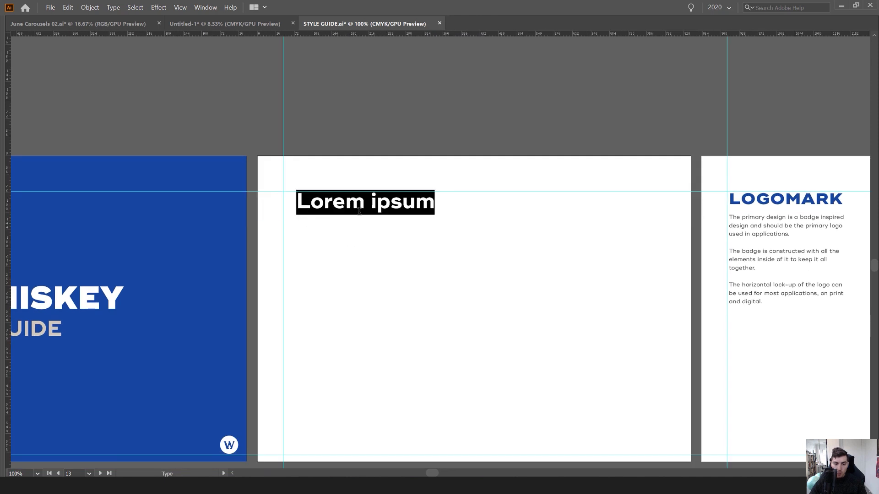
key("Escape")
key("Tab")
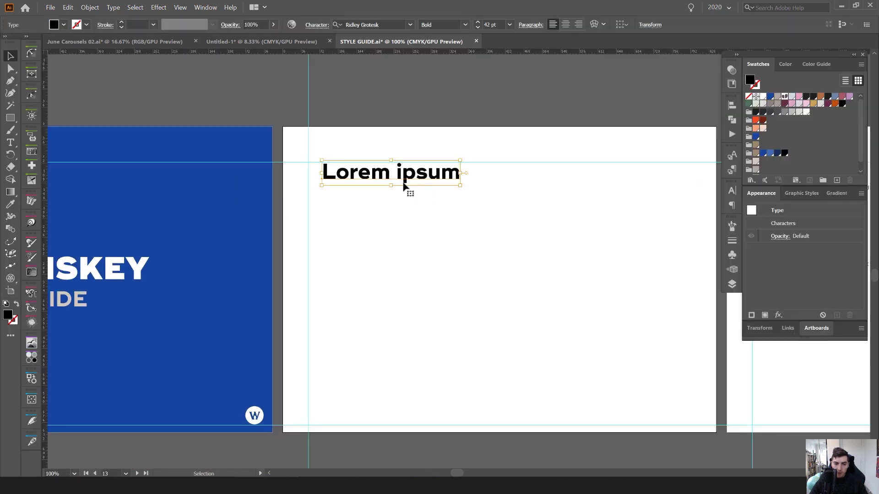
- Replace the placeholder heading on the second page with the text PRIMARY LOGO MARK
left_click_drag(168, 283, 75, 299)
left_click_drag(379, 233, 609, 231)
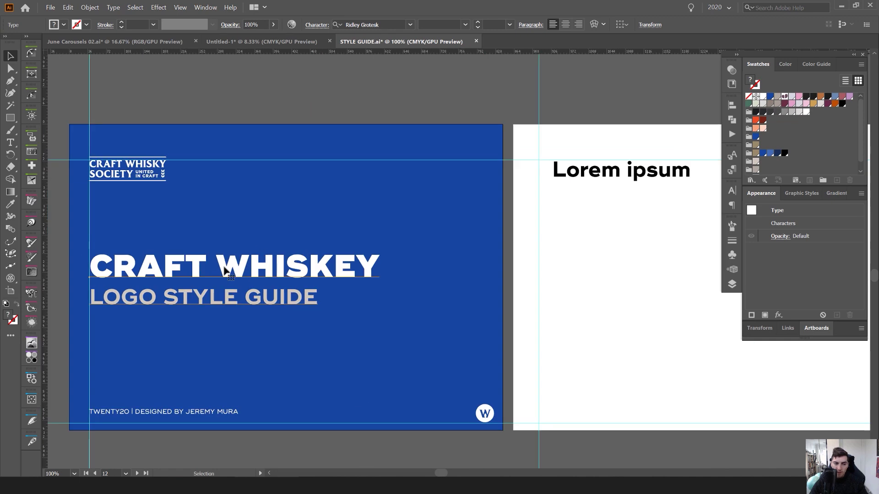
left_click_drag(571, 170, 374, 233)
key("ctrl+equal")
left_click_drag(429, 229, 403, 161)
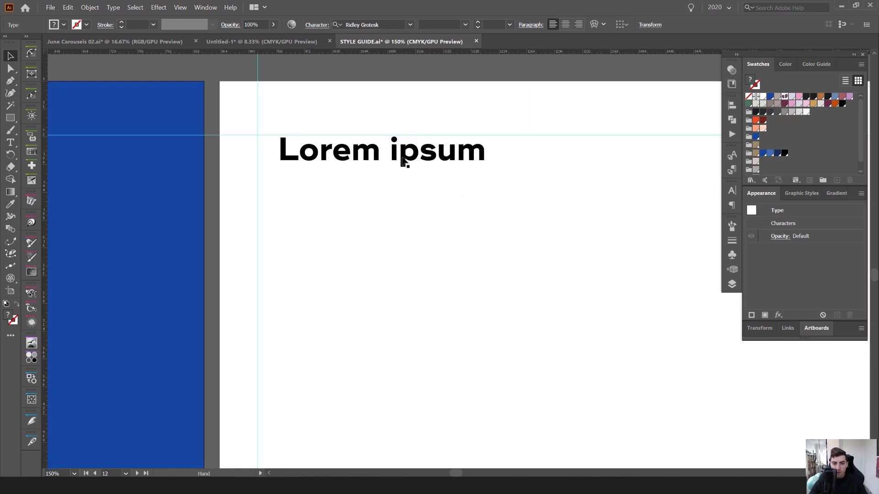
left_click(401, 160)
double_click(367, 164)
key("ctrl+a")
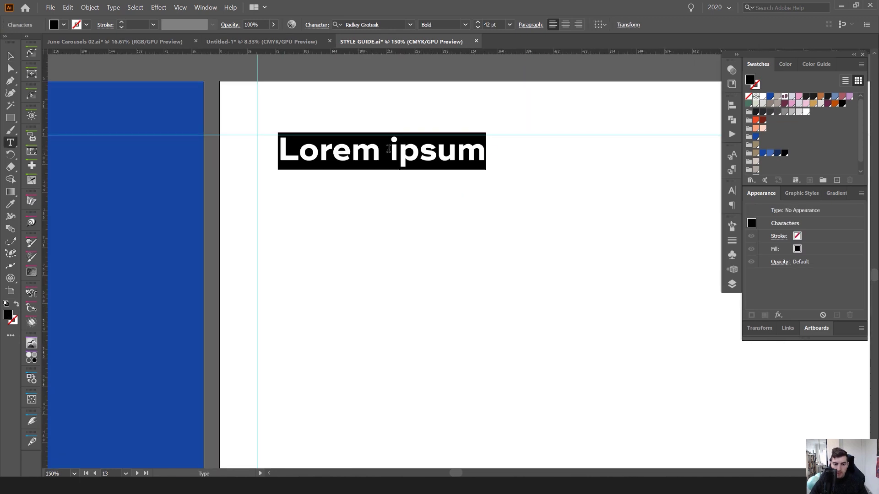
key("ctrl+minus")
type("LO")
key("BackSpace")
key("BackSpace")
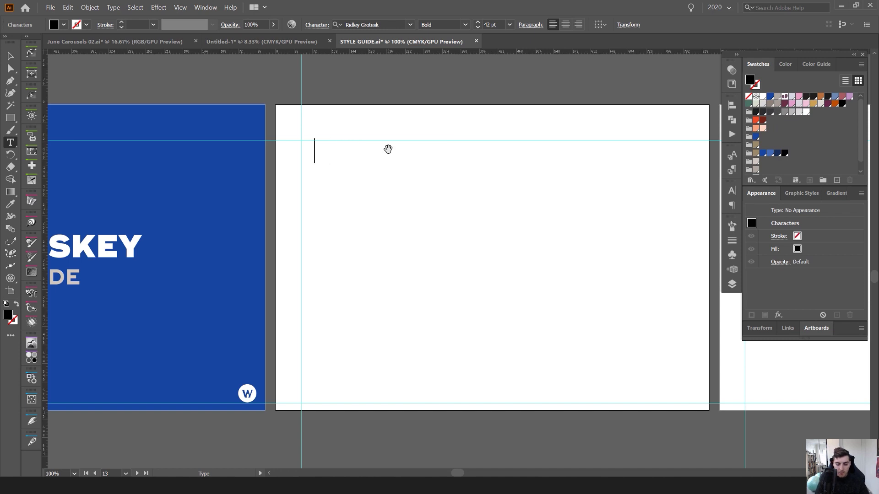
type("PRIMARY")
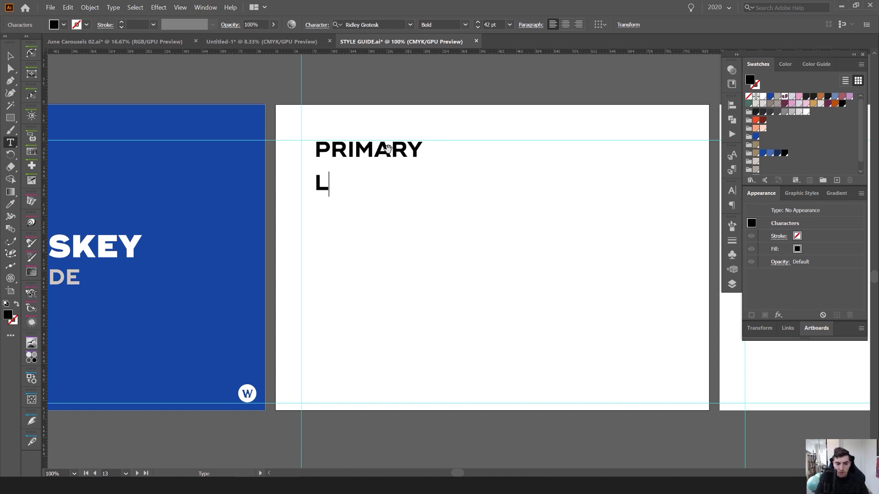
type(" LOGO MARK")
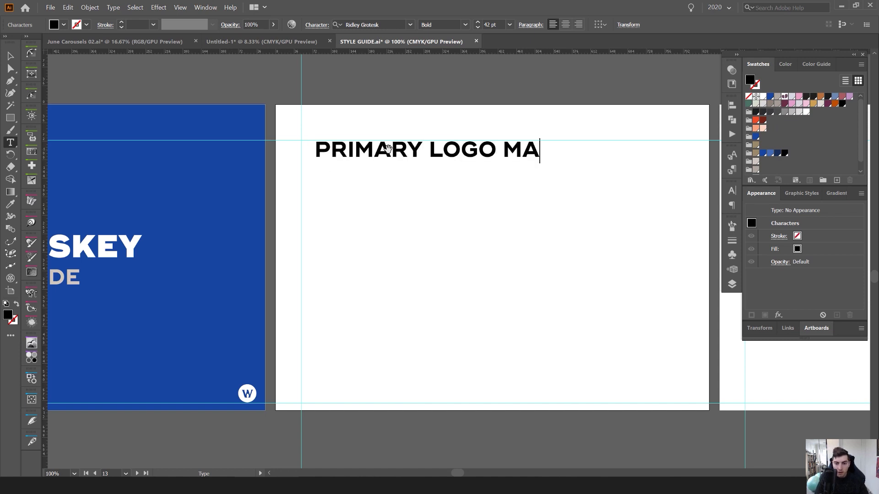
- Nudge the PRIMARY LOGO MARK heading left and slightly up so its left edge sits on the vertical margin guide
key("Escape")
key("shift+Left")
key("shift+Left")
key("Left")
key("Left")
key("Left")
key("Left")
key("Left")
key("Left")
key("Left")
key("Left")
key("Up")
key("Up")
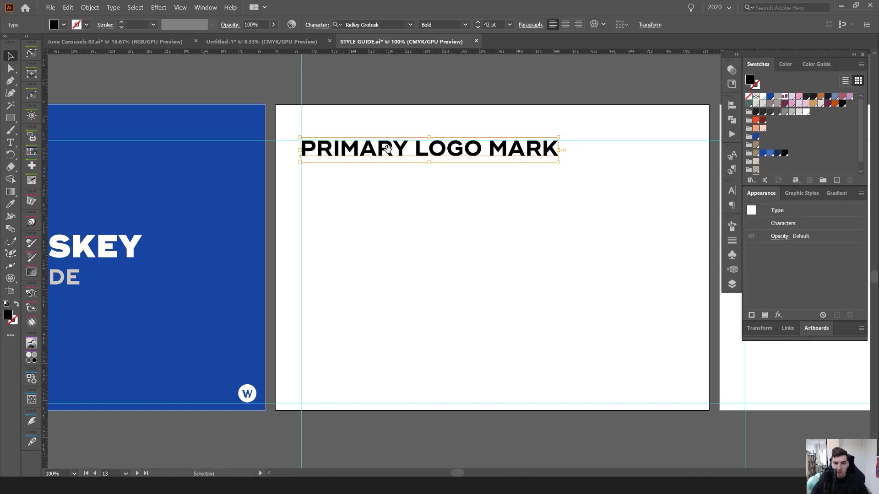
- Scale the PRIMARY LOGO MARK heading down to about 26.9 pt and fill it with the brand blue
key("ctrl+minus")
key("ctrl+minus")
scroll(390, 113, "up", 1)
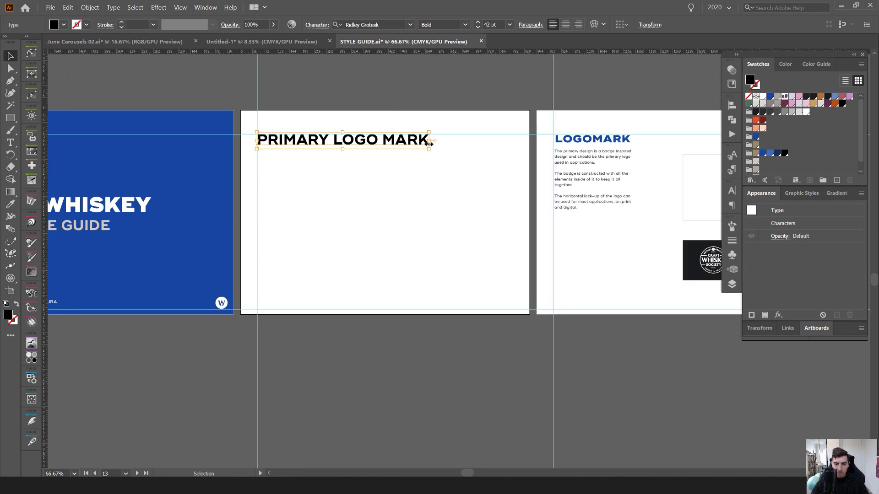
left_click_drag(429, 140, 367, 135)
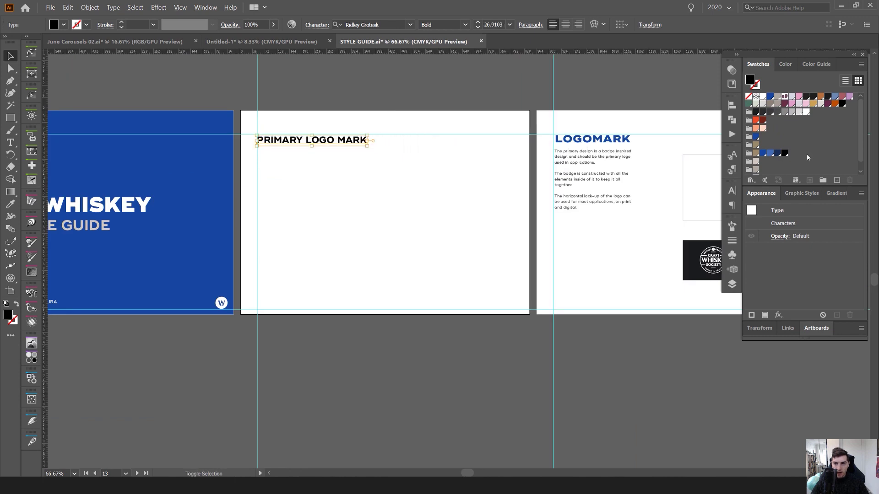
left_click(762, 153)
left_click(298, 149)
- Draw a placeholder text area below the PRIMARY LOGO MARK heading, starting at the margin guide and about as wide as the heading
scroll(324, 153, "up", 1)
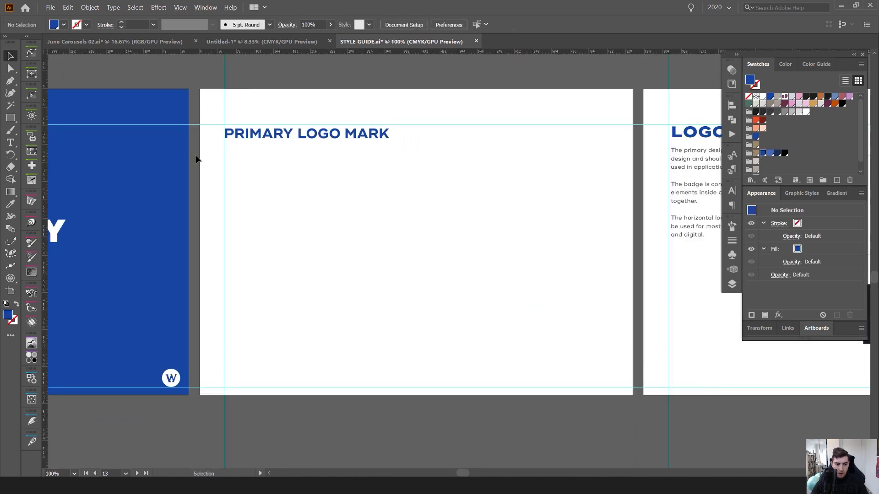
scroll(196, 159, "up", 1)
key("t")
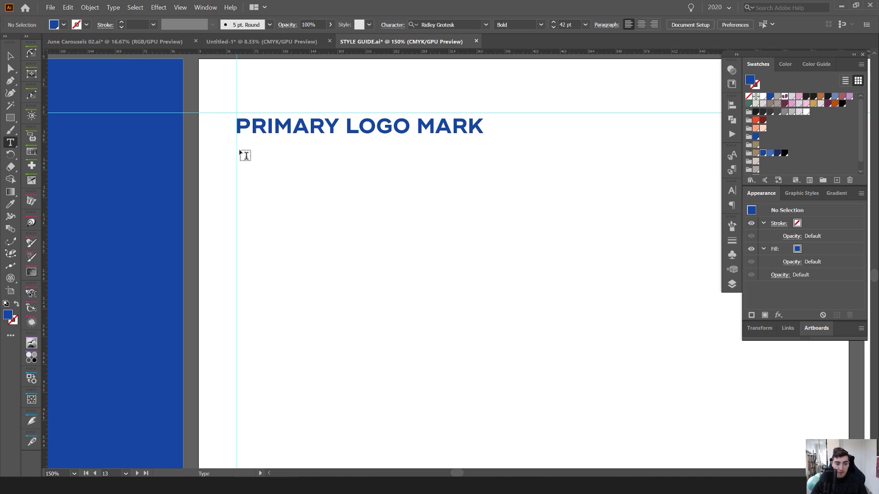
left_click(11, 142)
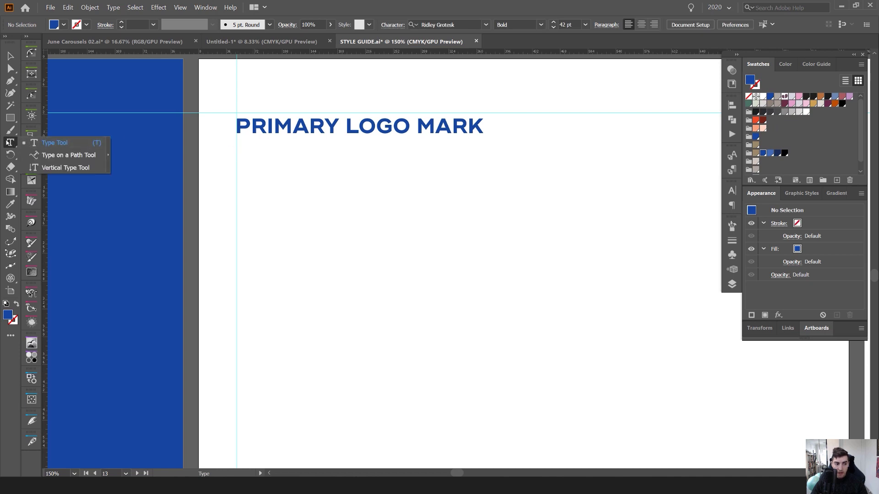
left_click_drag(237, 147, 485, 411)
left_click(387, 209)
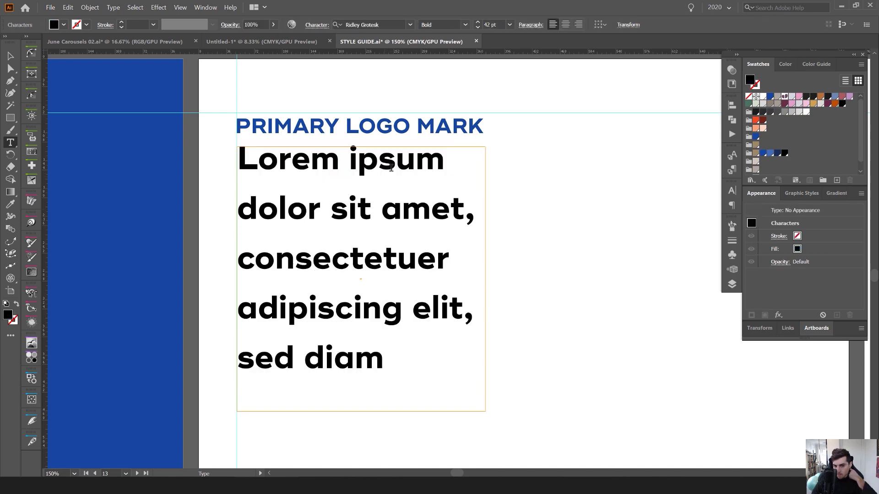
- Set the placeholder text below the PRIMARY LOGO MARK heading to 15 pt in the Regular weight
key("ctrl+a")
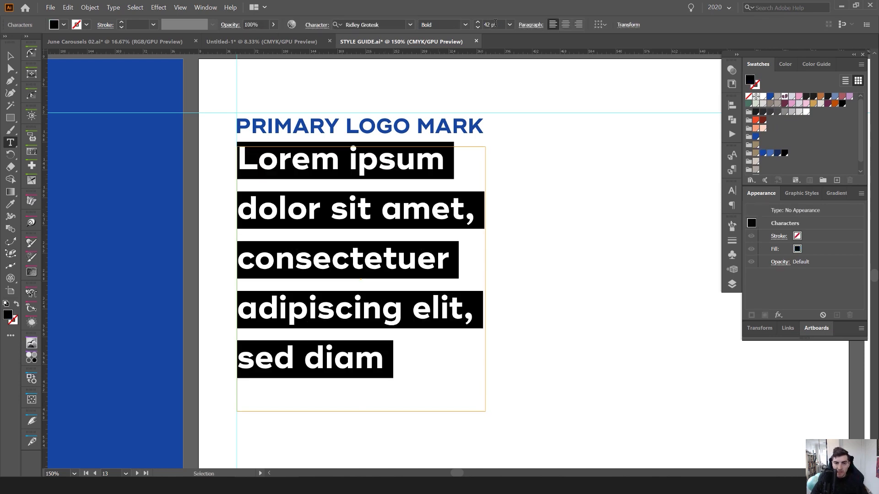
left_click(490, 24)
key("Return")
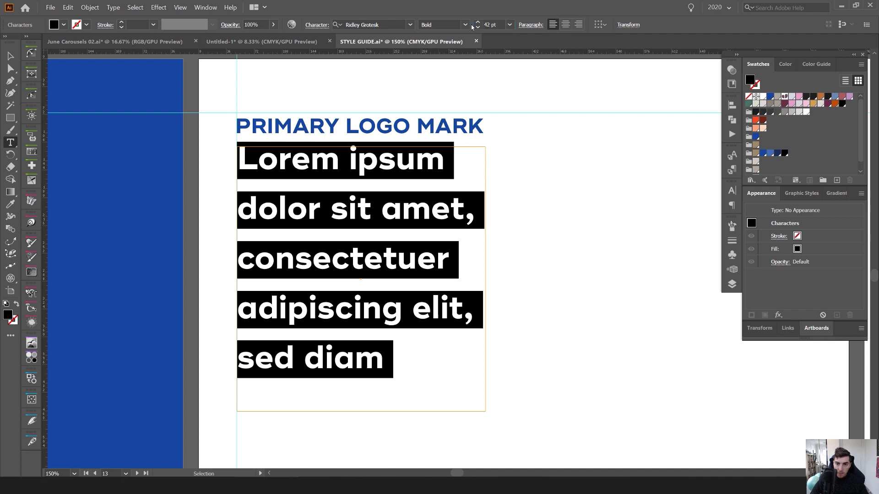
left_click(491, 25)
type("1")
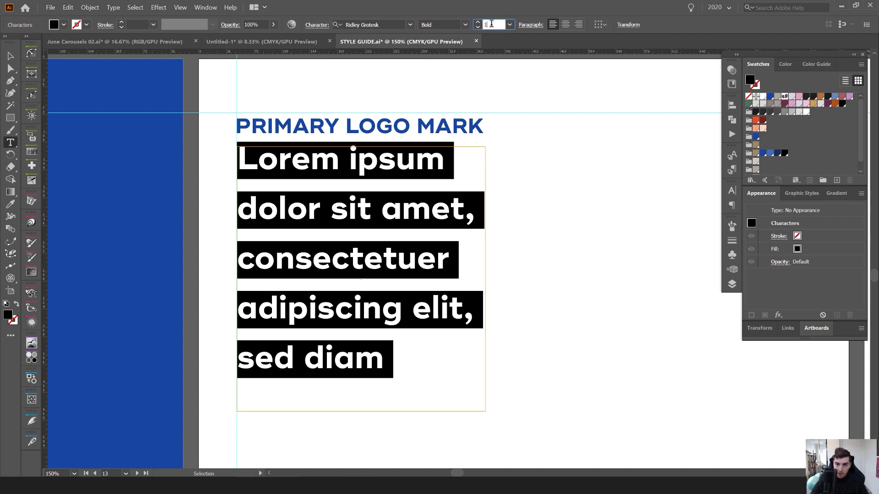
type("5")
key("Return")
left_click(341, 152)
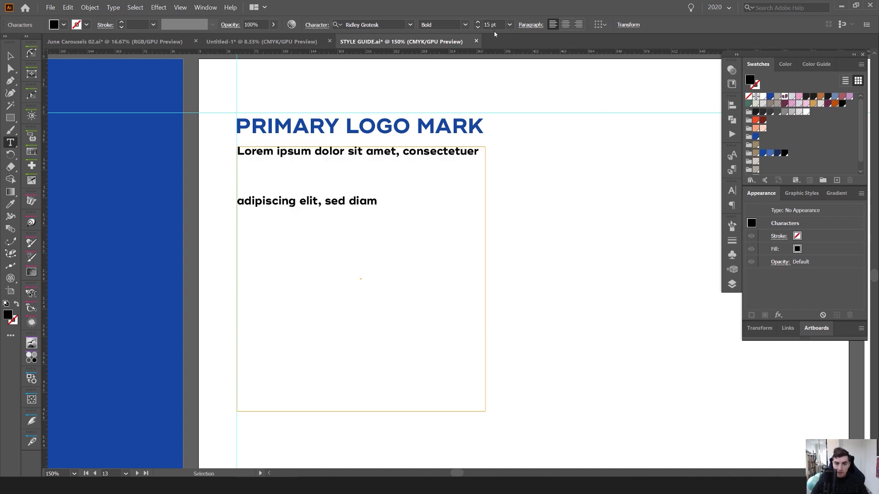
key("ctrl+a")
left_click(465, 25)
left_click(446, 116)
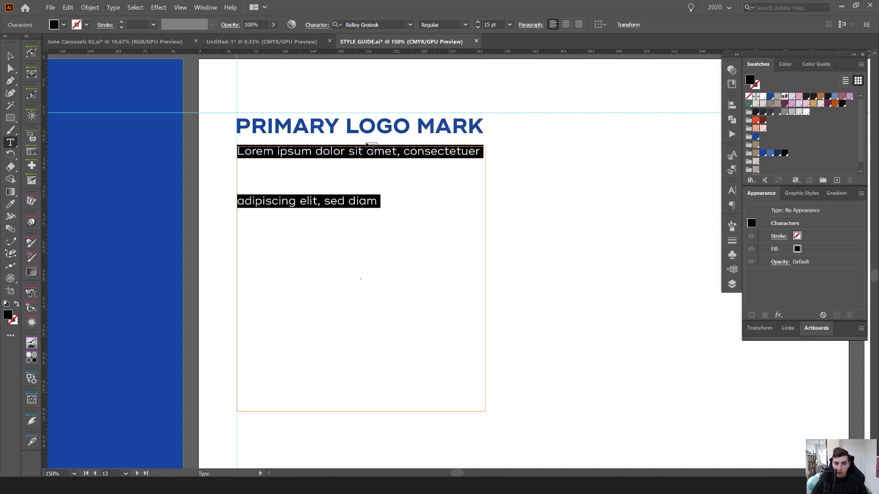
- Tighten the leading of the placeholder text to about 16.4 pt so its lines sit close together
left_click(364, 152)
key("ctrl+a")
key("alt+Up")
key("alt+Up")
key("alt+Up")
key("alt+Up")
key("alt+Up")
key("alt+Up")
key("alt+Up")
key("alt+Up")
key("alt+Up")
key("alt+Up")
key("alt+Up")
key("alt+Up")
key("alt+Up")
key("alt+Up")
key("alt+Up")
key("alt+Up")
key("alt+Up")
key("alt+Up")
key("alt+Up")
key("alt+Up")
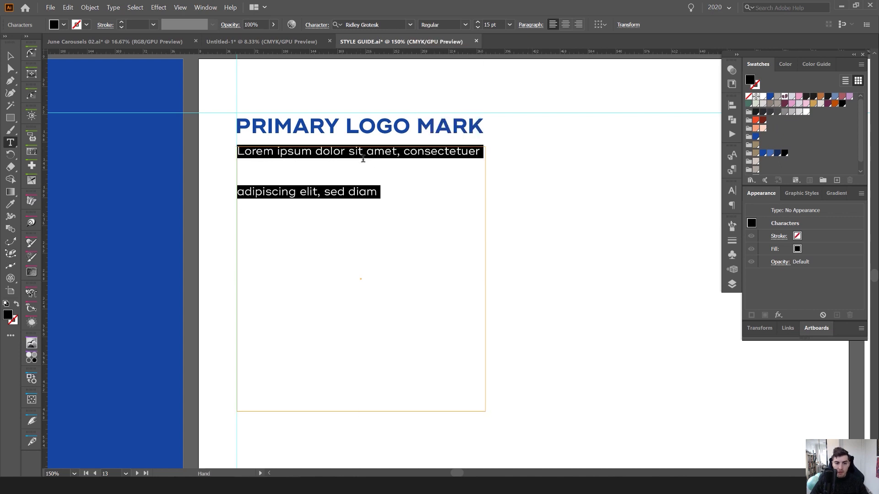
key("alt+Down")
key("alt+Down")
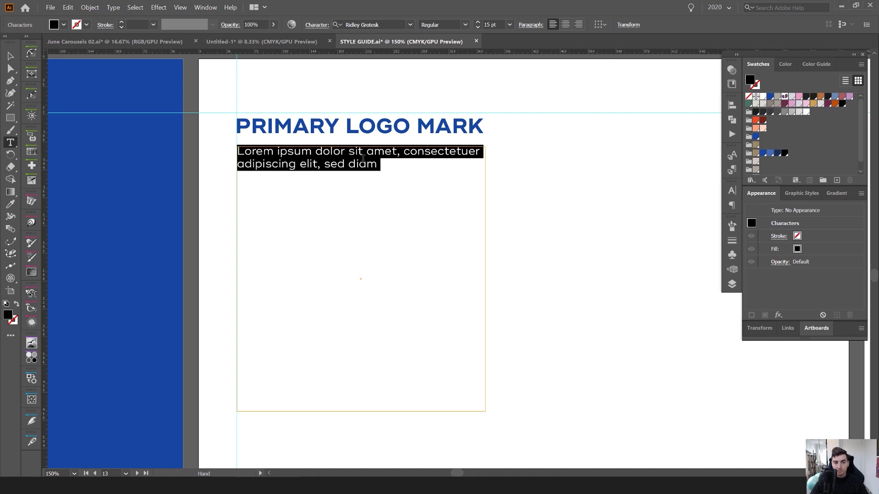
left_click(728, 156)
left_click(731, 192)
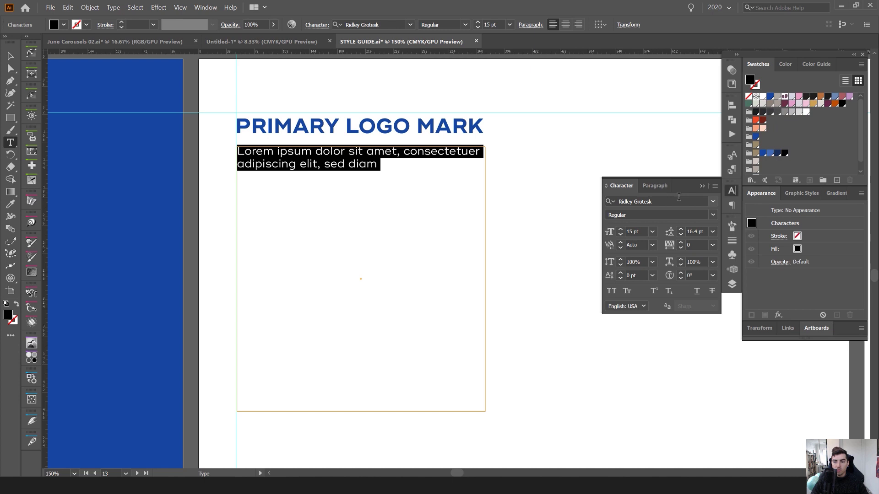
double_click(695, 231)
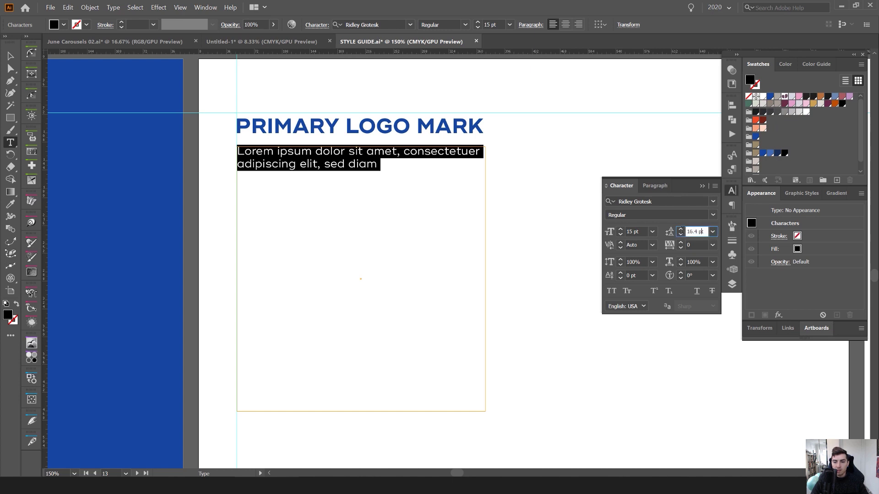
left_click(325, 159)
- Fill the rest of the text area below the heading with placeholder text
key("ctrl+a")
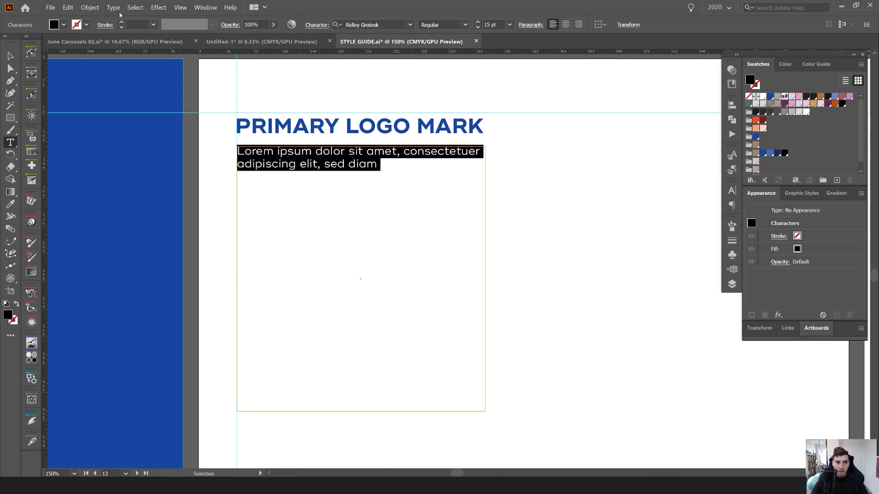
left_click(113, 8)
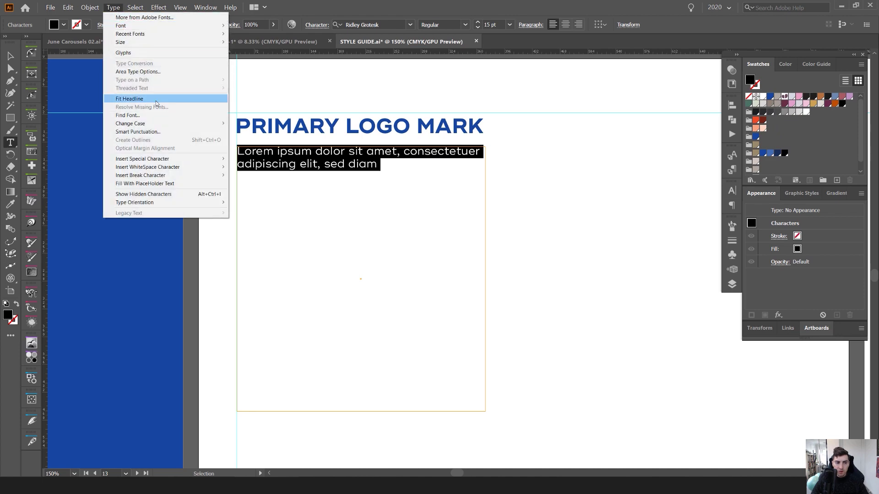
left_click(150, 184)
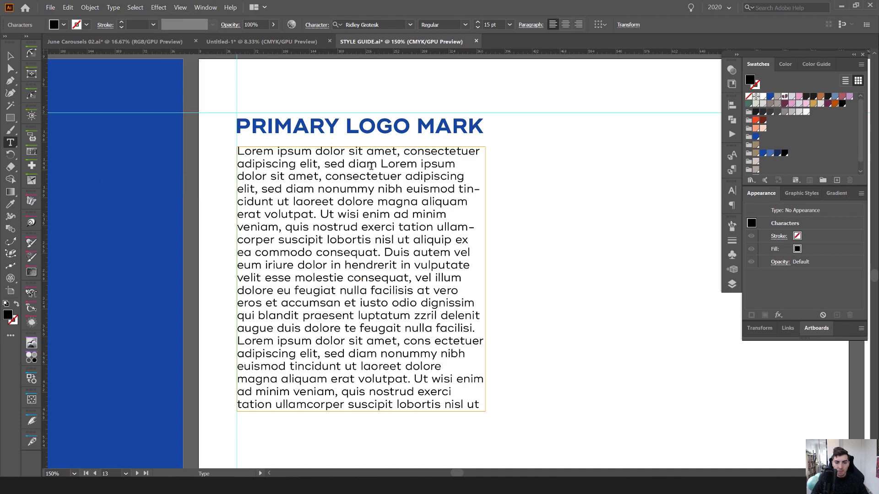
- Try the light beige swatch and the darker warm grey swatch as the placeholder paragraph's text colour
scroll(345, 169, "up", 1)
key("ctrl+a")
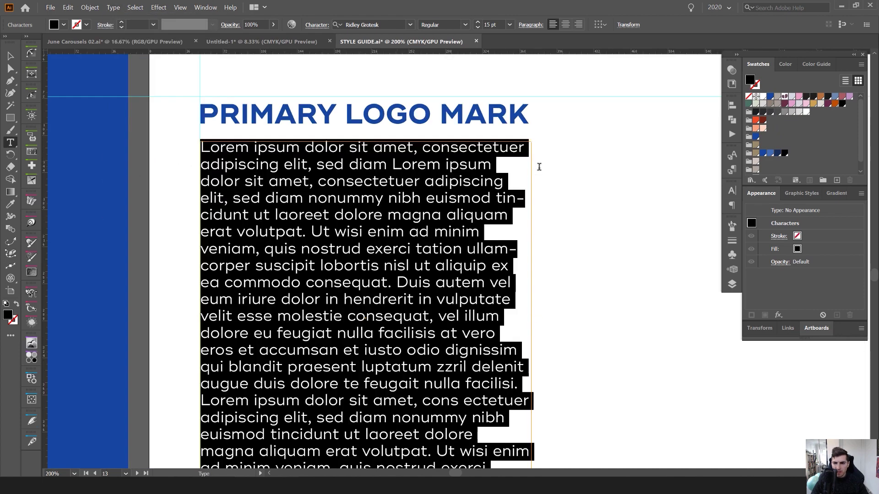
left_click(755, 161)
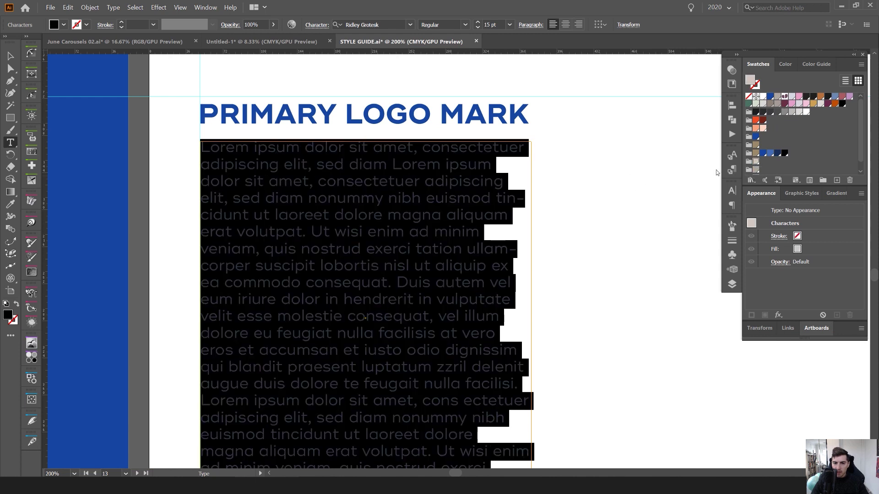
key("Escape")
scroll(305, 148, "up", 3)
key("ctrl+a")
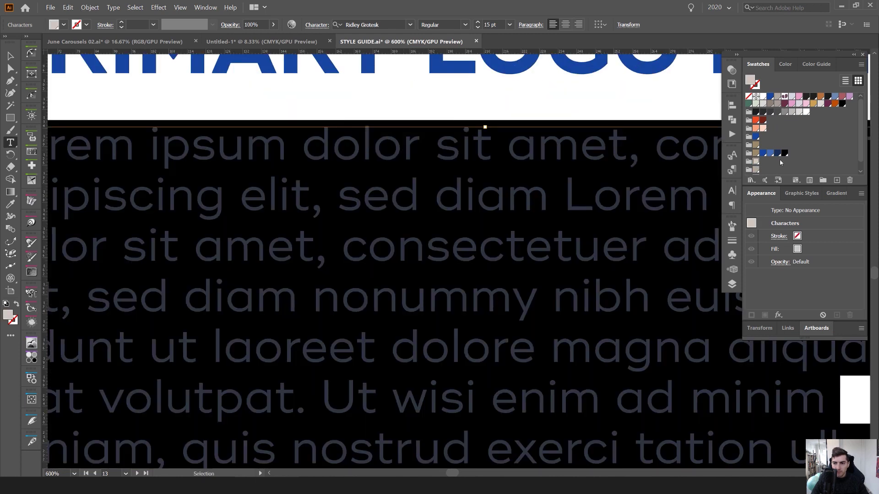
left_click(756, 170)
left_click(570, 162)
scroll(570, 162, "down", 2)
scroll(570, 162, "up", 2)
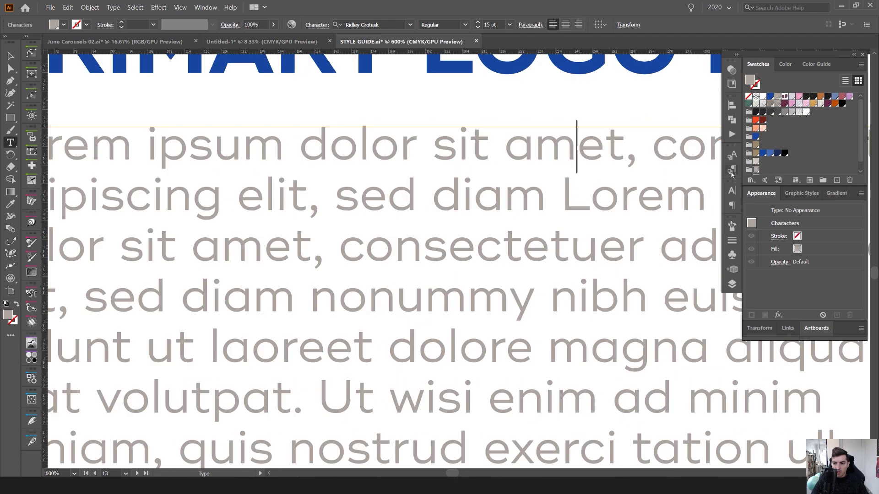
- Fill all the placeholder paragraph text with the blue-grey swatch
scroll(767, 168, "down", 1)
key("ctrl+a")
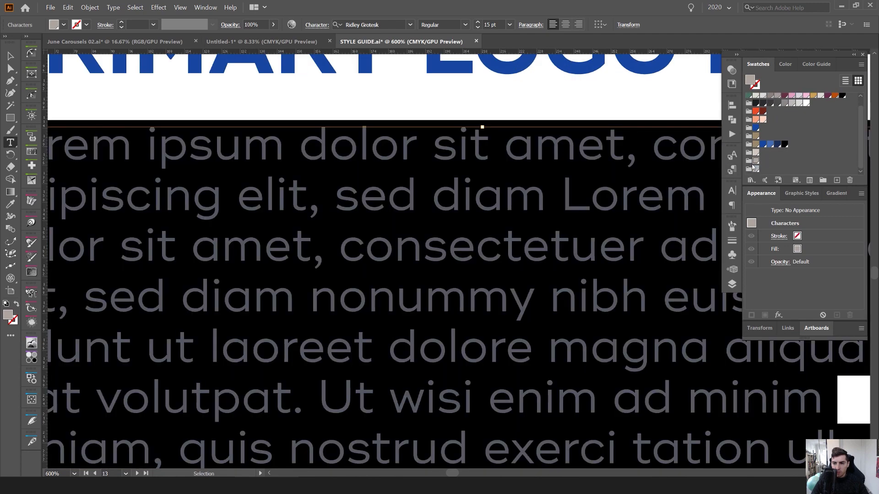
left_click(756, 170)
left_click(645, 165)
scroll(644, 164, "down", 5)
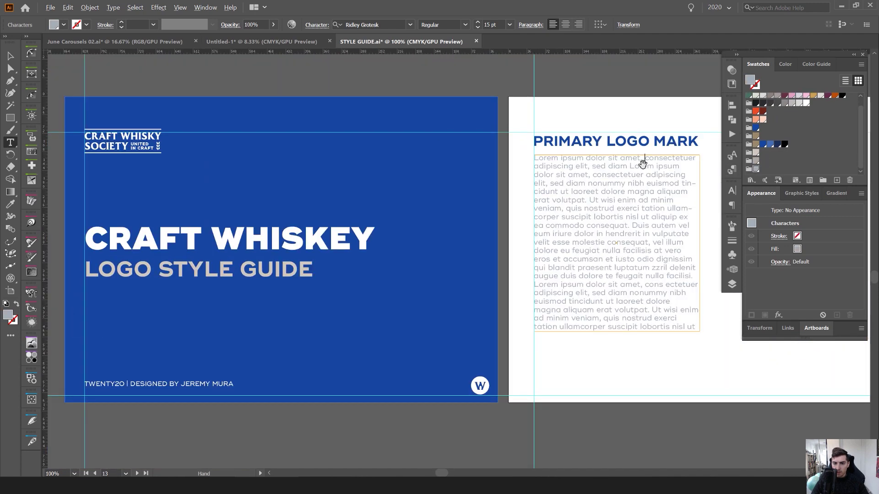
- Reduce the placeholder paragraph's font size to 13 pt
scroll(643, 162, "up", 2)
left_click_drag(643, 163, 606, 160)
scroll(595, 167, "down", 3)
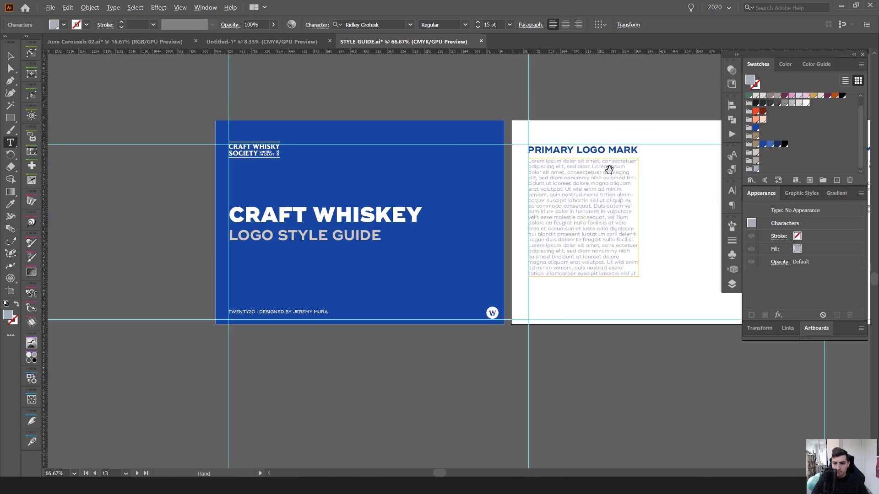
scroll(608, 172, "up", 2)
key("ctrl+a")
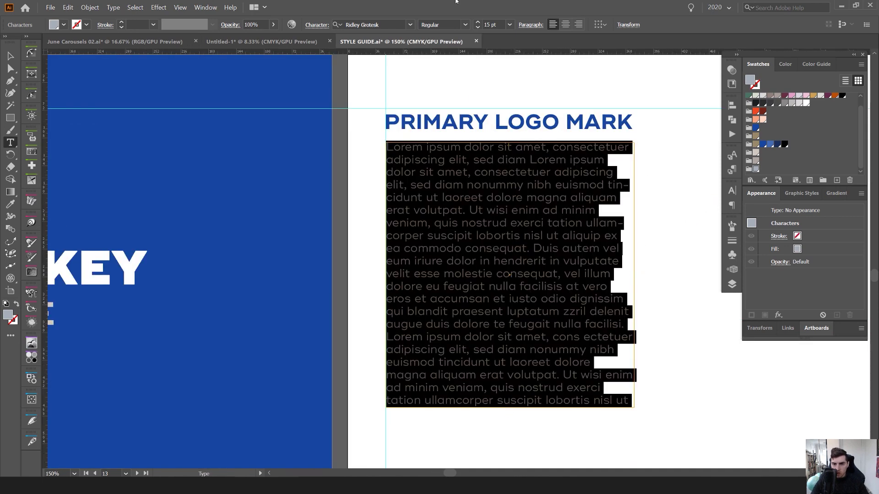
left_click(477, 28)
left_click(477, 28)
left_click(524, 189)
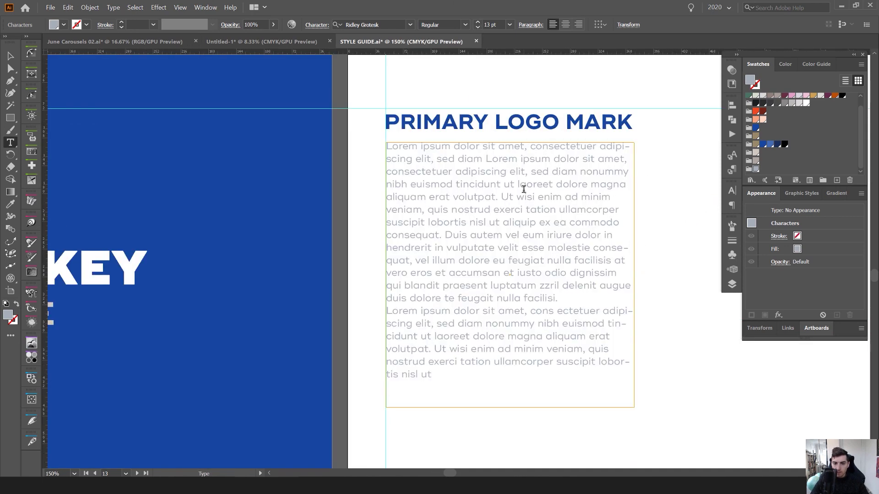
key("ctrl+a")
key("Escape")
- Compare the new heading and placeholder paragraph with the text on the existing LOGOMARK page
scroll(524, 169, "down", 4)
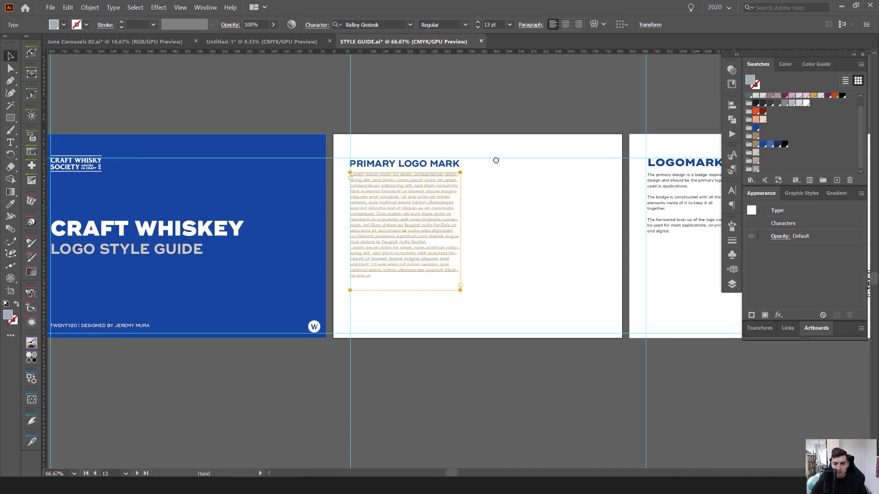
left_click_drag(495, 161, 495, 161)
scroll(453, 185, "up", 1)
left_click_drag(446, 183, 175, 192)
scroll(493, 187, "up", 1)
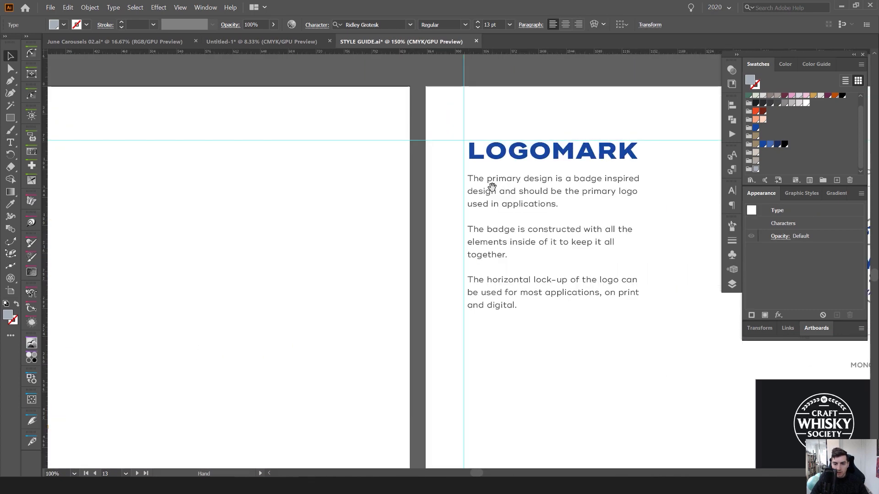
scroll(514, 176, "left", 6)
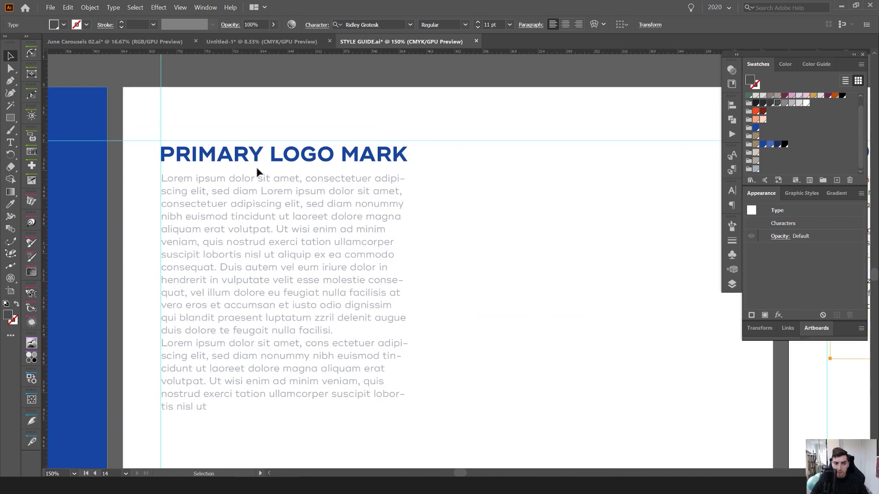
left_click(257, 174)
scroll(483, 166, "down", 1)
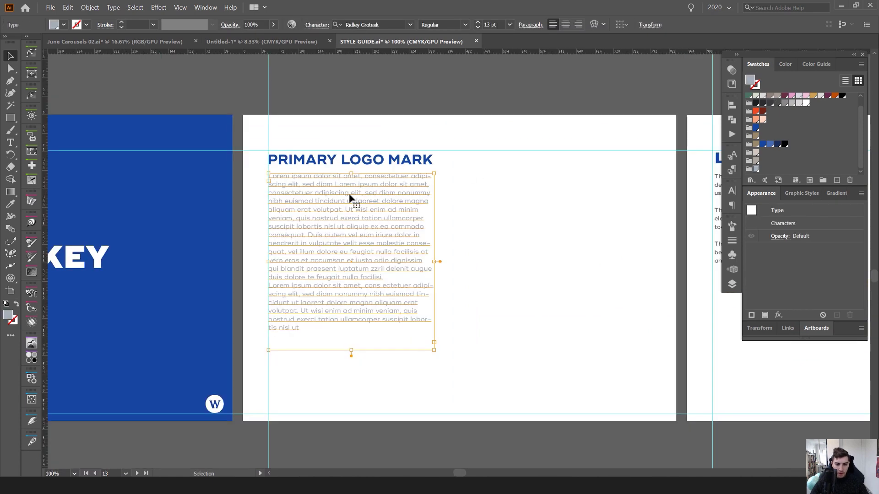
left_click_drag(485, 179, 388, 191)
left_click(388, 191)
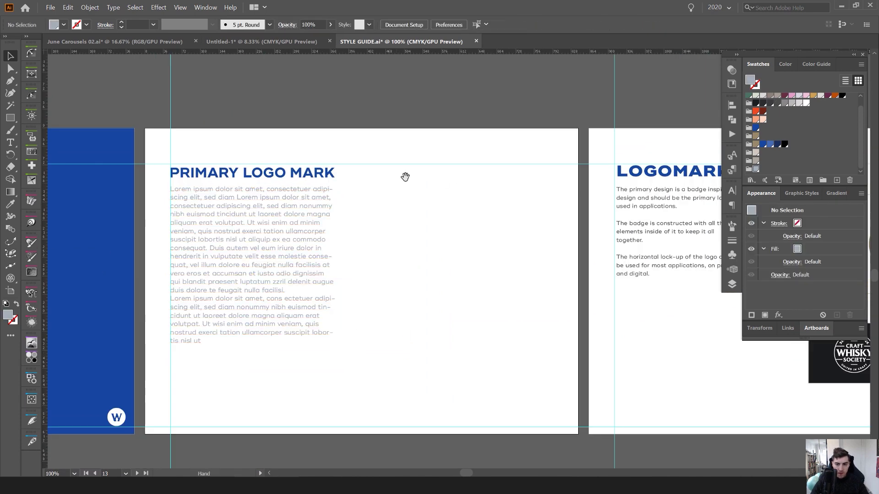
- Draw a rectangle about 365 pt wide and 206 pt high beside the placeholder paragraph on the PRIMARY LOGO MARK page
left_click_drag(483, 167, 375, 162)
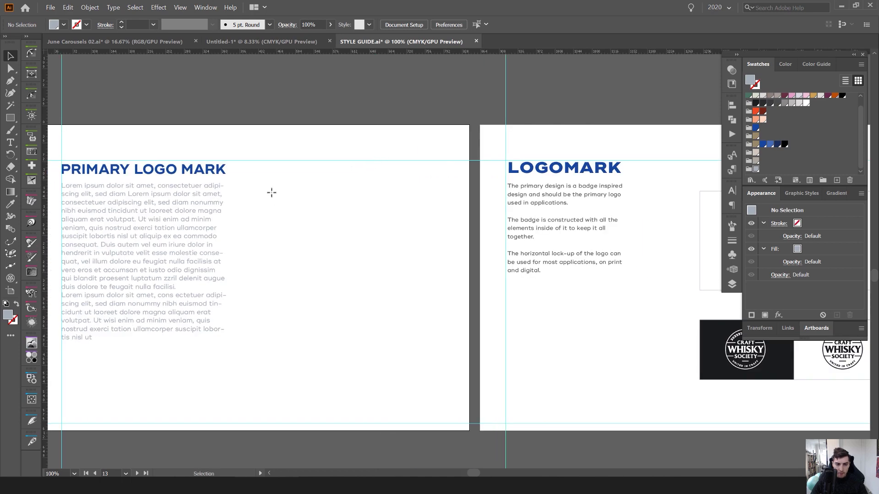
key("m")
left_click_drag(259, 188, 447, 295)
scroll(288, 232, "up", 1)
key("v")
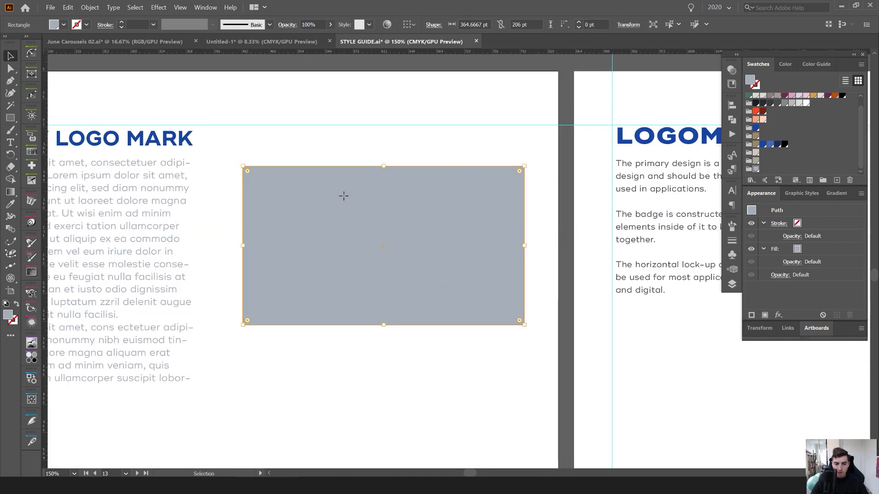
- Try other swatches as the rectangle's fill and return to the blue-grey swatch
left_click(755, 152)
left_click(755, 169)
left_click(799, 103)
left_click(756, 170)
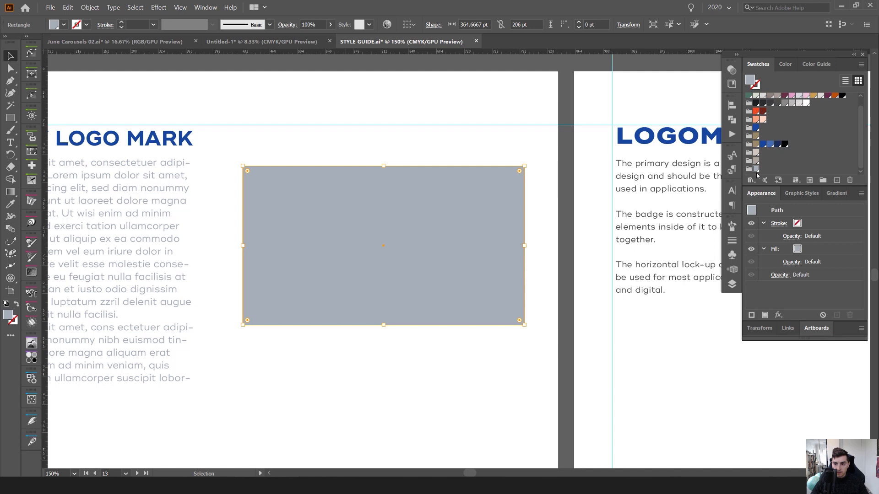
- Swap the rectangle's fill and stroke so it becomes a blue-grey outline with no fill
left_click(409, 161)
left_click(345, 191)
key("shift+x")
left_click(348, 141)
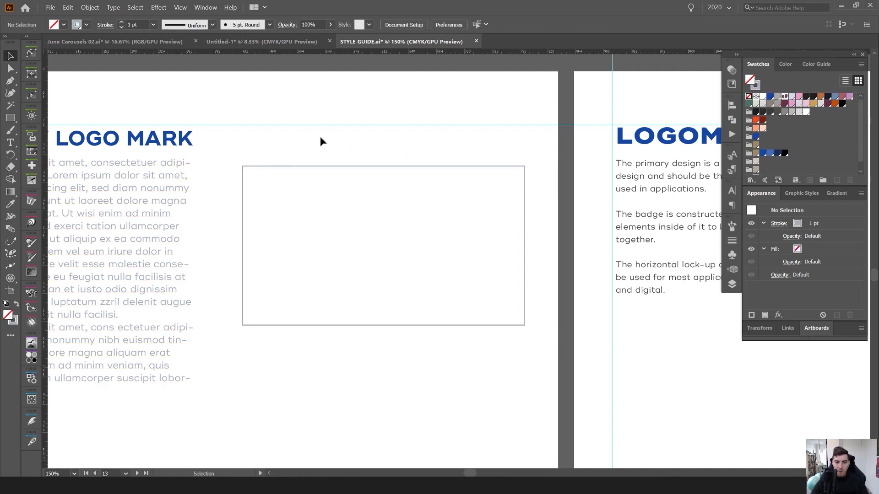
- Set the stroke weight of the rectangle outline to 2 pt
left_click_drag(320, 138, 300, 189)
left_click(153, 24)
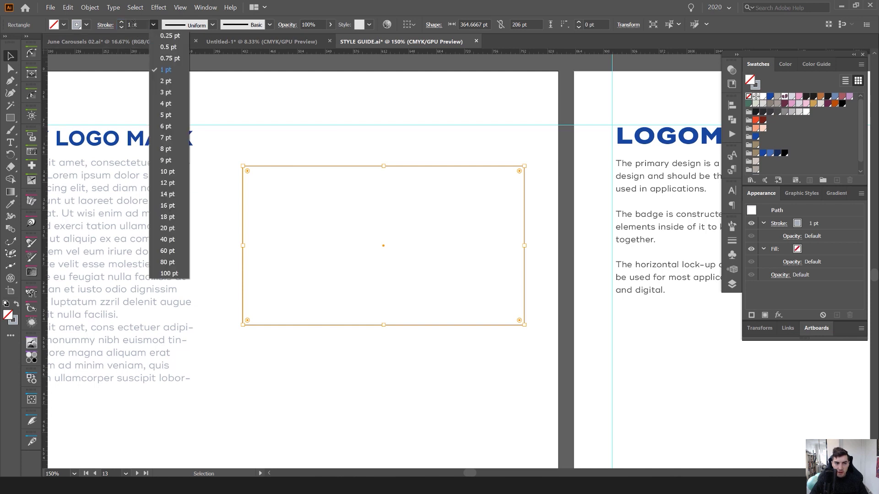
left_click(165, 81)
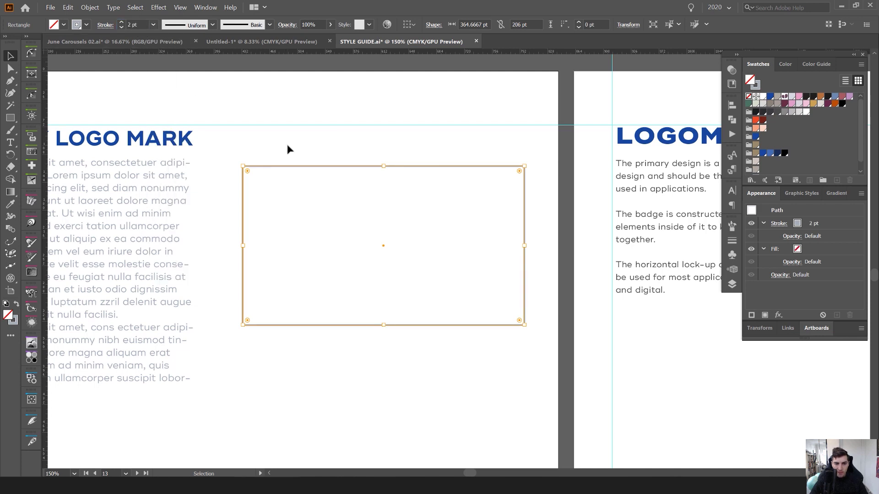
- Try a 0.75 pt stroke weight on the rectangle outline and return it to 2 pt
left_click_drag(322, 148, 306, 185)
left_click(154, 24)
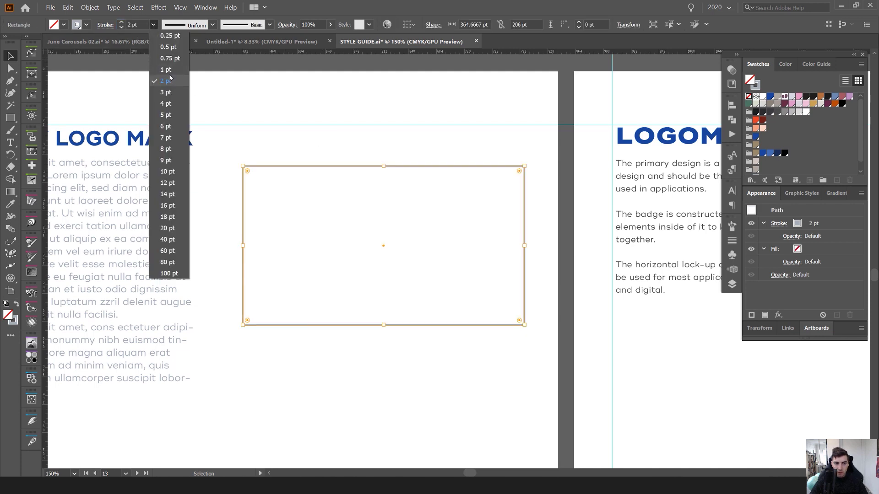
left_click(170, 58)
scroll(224, 140, "up", 1)
left_click(361, 161)
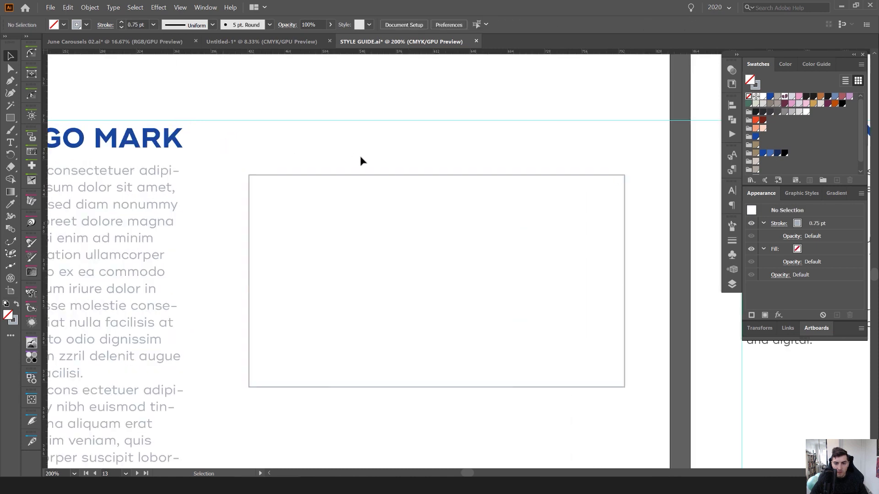
left_click(420, 175)
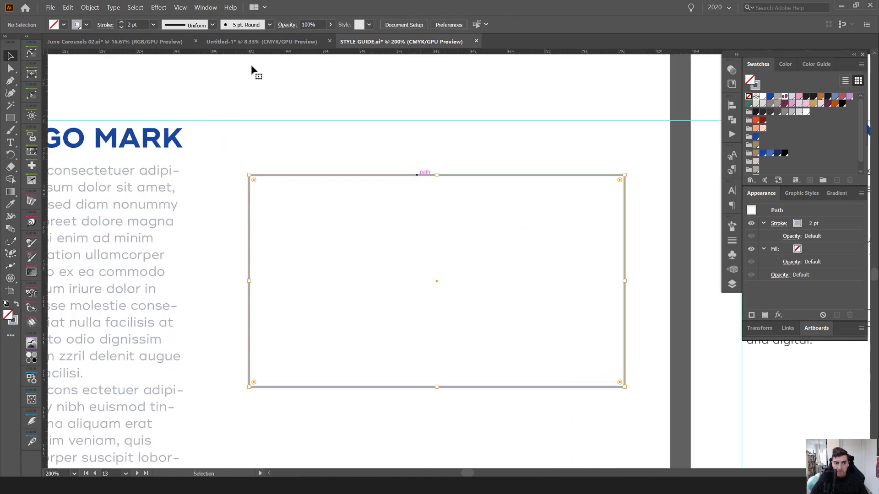
- Move the outlined rectangle down slightly and add the text label "LOGO MARK" above it
left_click_drag(379, 176, 383, 200)
key("t")
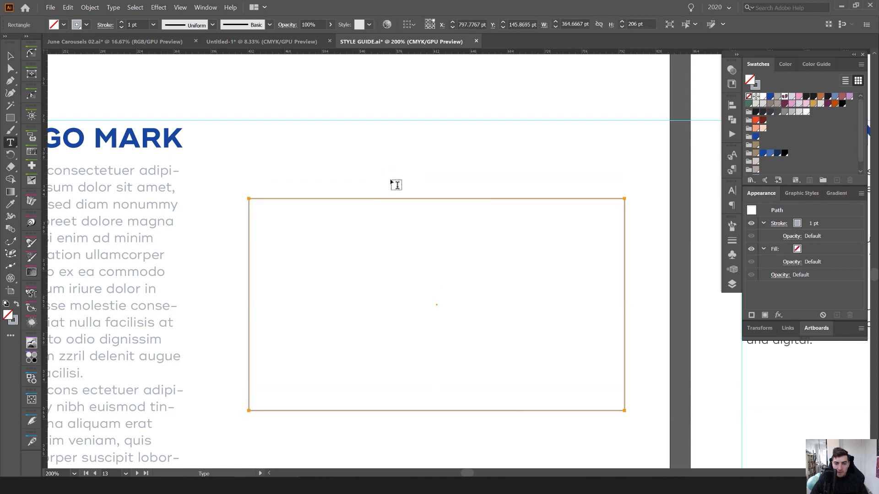
left_click(391, 182)
type("LOGO MARK")
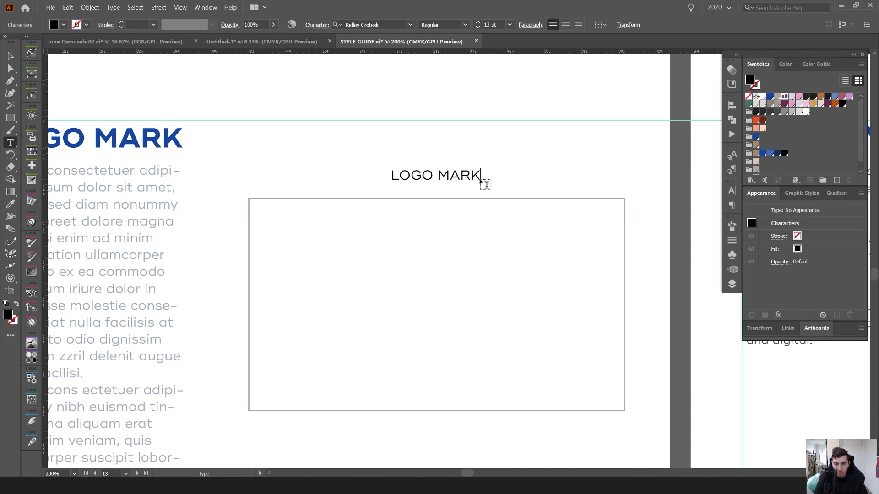
key("Escape")
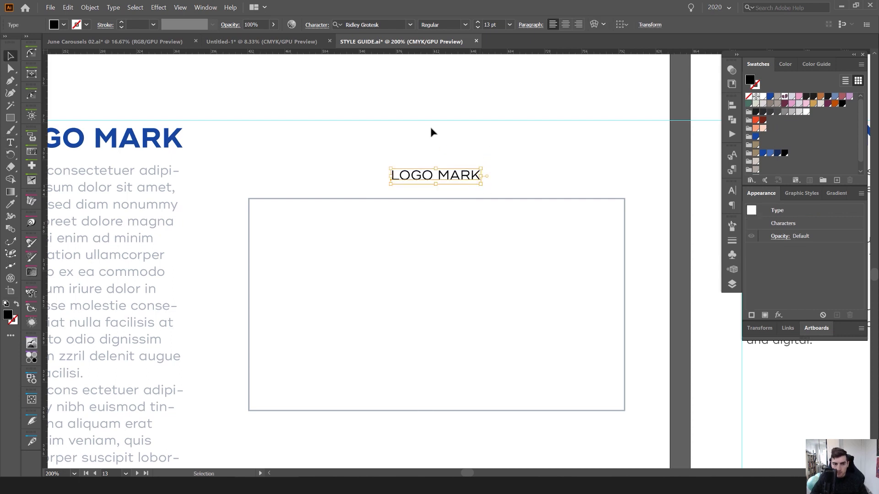
- Set the LOGO MARK label to SemiBold at 9 pt and colour it with the blue-grey swatch
left_click(465, 25)
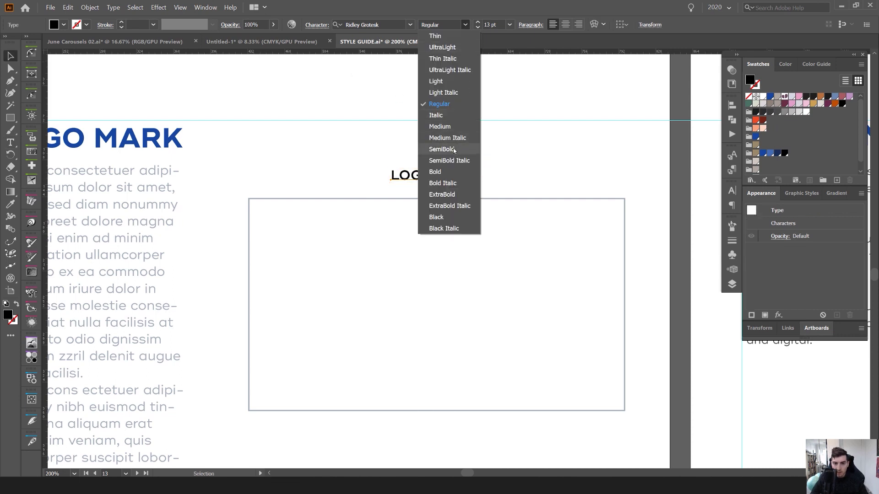
left_click(458, 137)
key("ctrl+shift+comma")
key("ctrl+shift+comma")
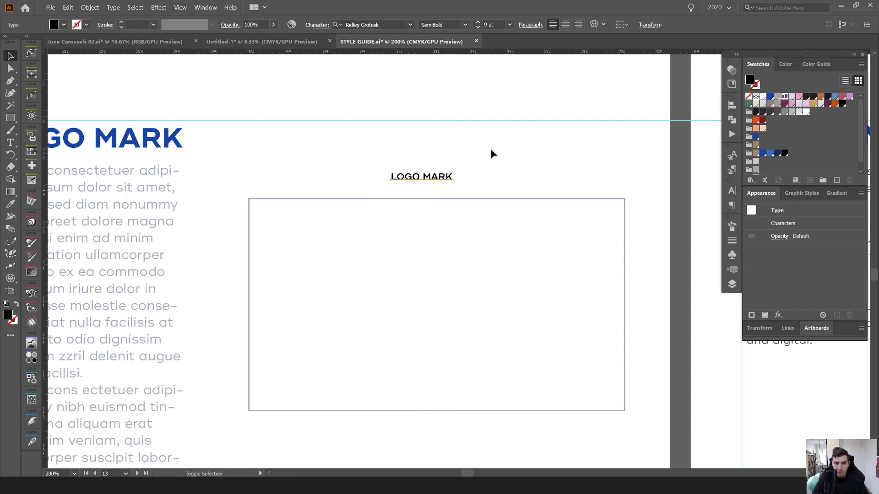
scroll(758, 173, "down", 1)
left_click(755, 169)
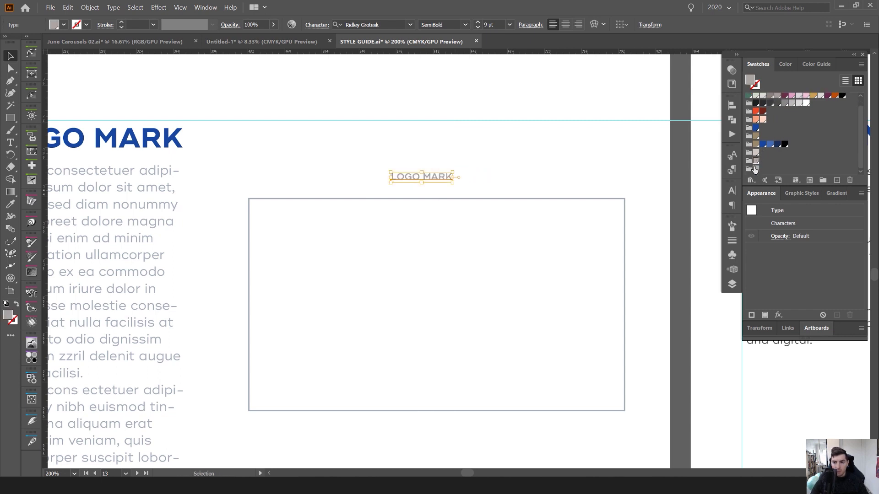
left_click(517, 140)
- Position the LOGO MARK label centred just above the outlined rectangle
left_click_drag(436, 177, 459, 184)
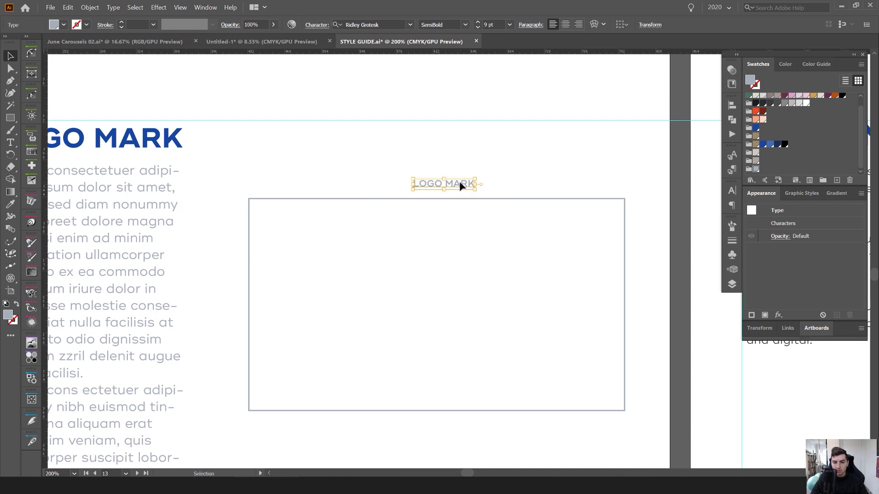
left_click(572, 158)
left_click_drag(524, 147, 497, 143)
left_click_drag(430, 179, 422, 180)
left_click(449, 160)
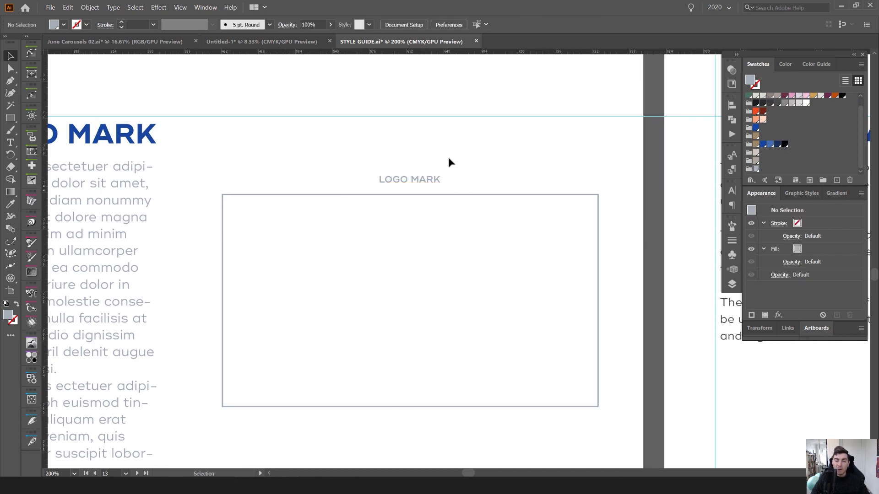
- Copy the full-colour badge logo from the LOGOMARK page into the centre of the outlined rectangle
scroll(448, 158, "down", 3)
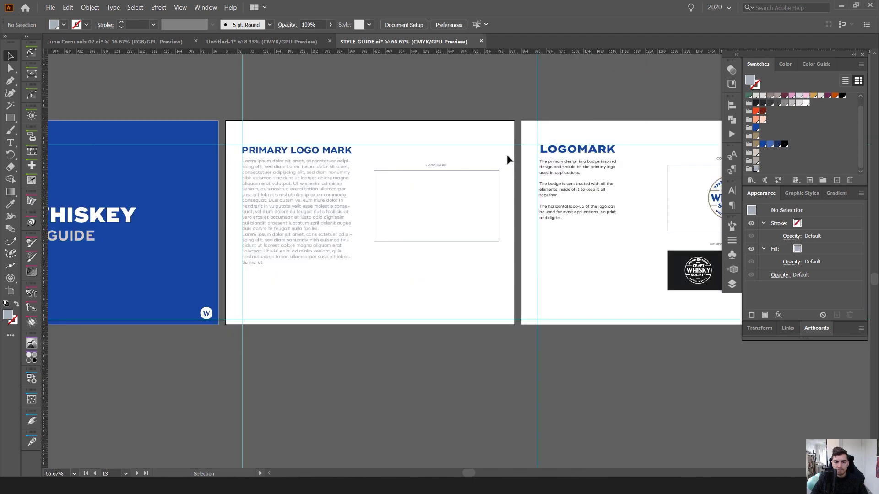
left_click_drag(636, 185, 572, 188)
left_click_drag(685, 198, 379, 220)
scroll(373, 195, "up", 3)
left_click(369, 132)
- Change the label above the frame to "MAIN LOGO MARK" and re-centre it
key("t")
left_click(351, 124)
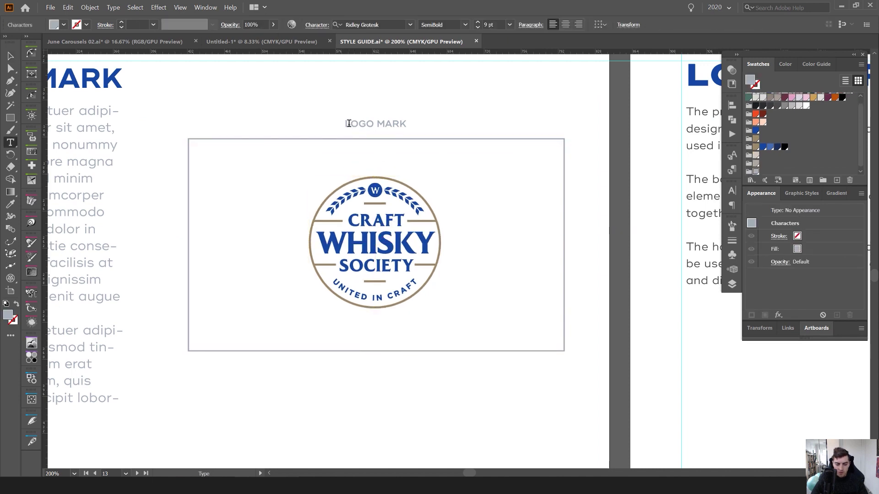
type("MAIN")
key("Escape")
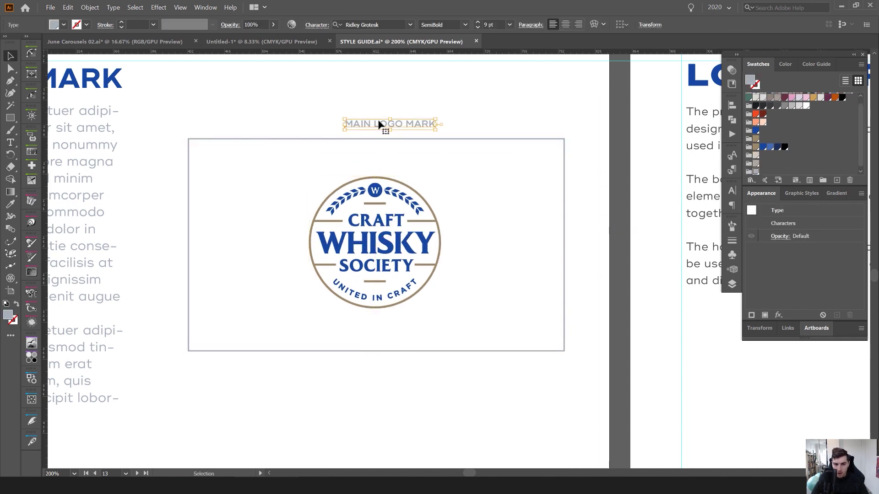
left_click_drag(378, 125, 367, 128)
- Change the label to "MAIN FULL COLOUR LOGO MARK" and shift it back towards the frame's centre
key("t")
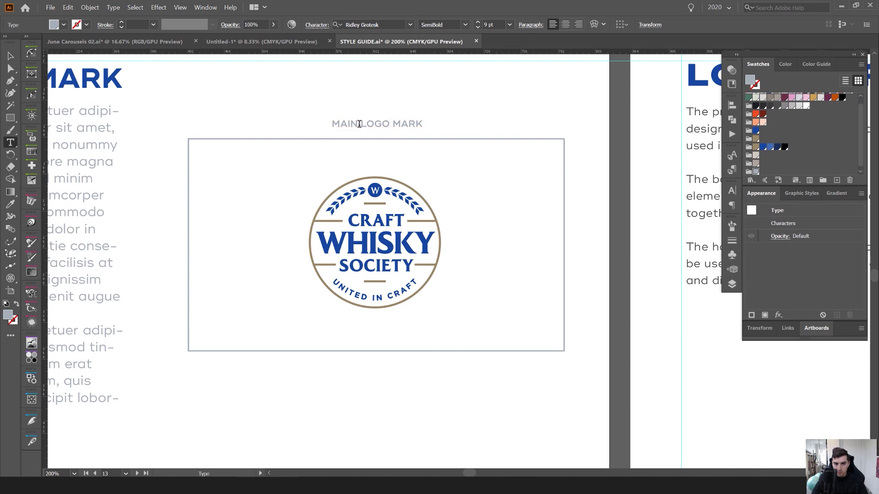
left_click(361, 122)
type("FULL ")
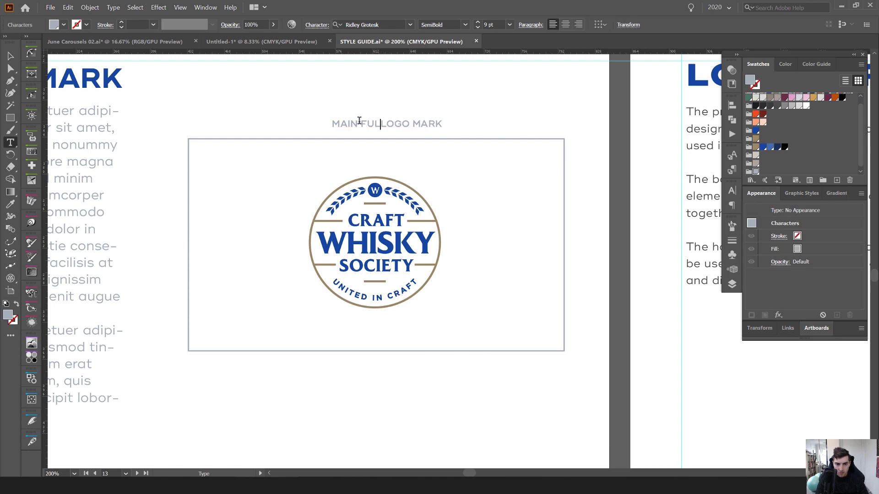
type("COLOUR L")
key("Escape")
key("ctrl+shift+a")
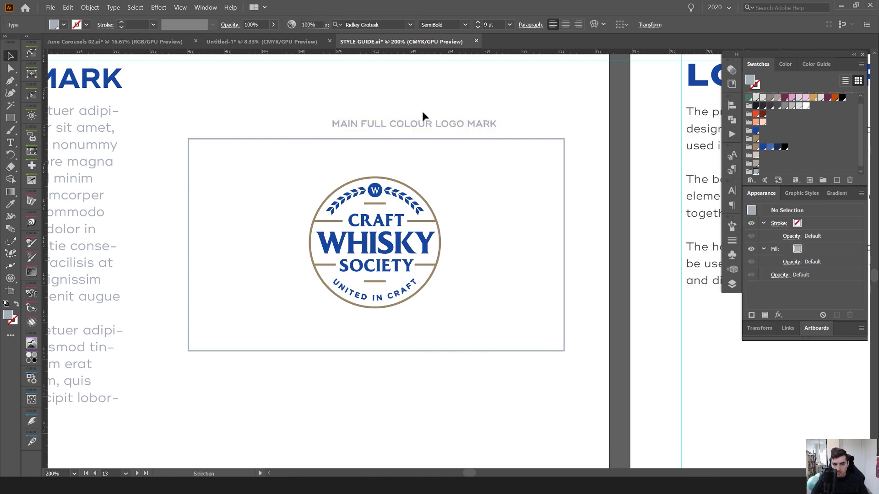
left_click_drag(422, 129, 392, 130)
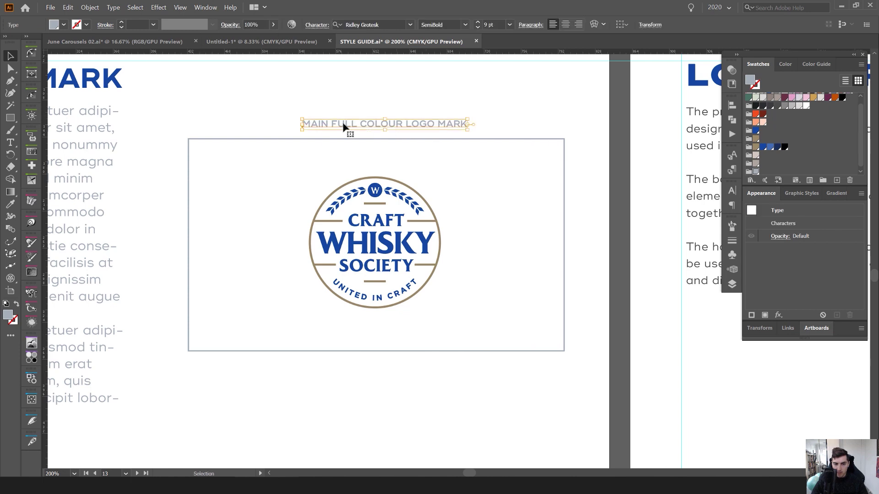
- Remove "MAIN" from the label so it reads "FULL COLOUR LOGO MARK" and re-centre it above the frame
key("t")
left_click_drag(330, 125, 295, 122)
key("BackSpace")
key("Escape")
left_click_drag(430, 123, 438, 122)
key("ctrl+shift+a")
- Enlarge the badge logo slightly and centre it within its frame
left_click(379, 220)
scroll(379, 216, "up", 1)
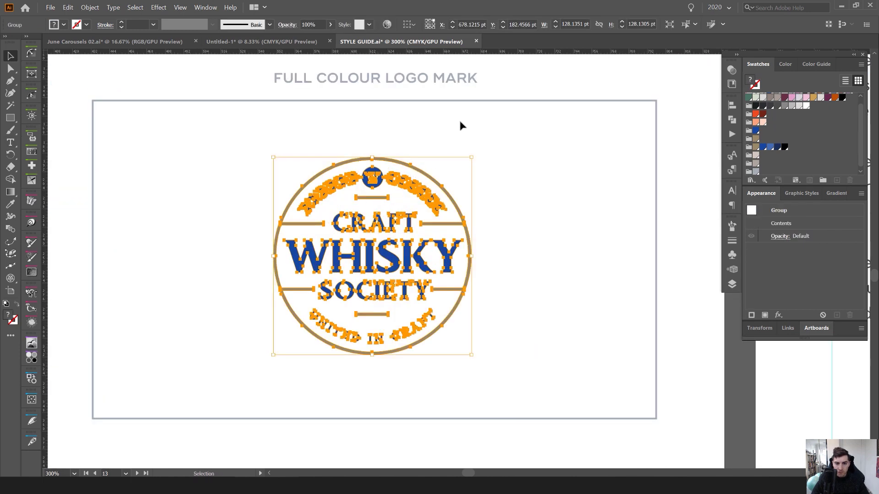
left_click_drag(372, 157, 373, 150)
key("Down")
key("Down")
key("Left")
left_click(494, 100, "shift")
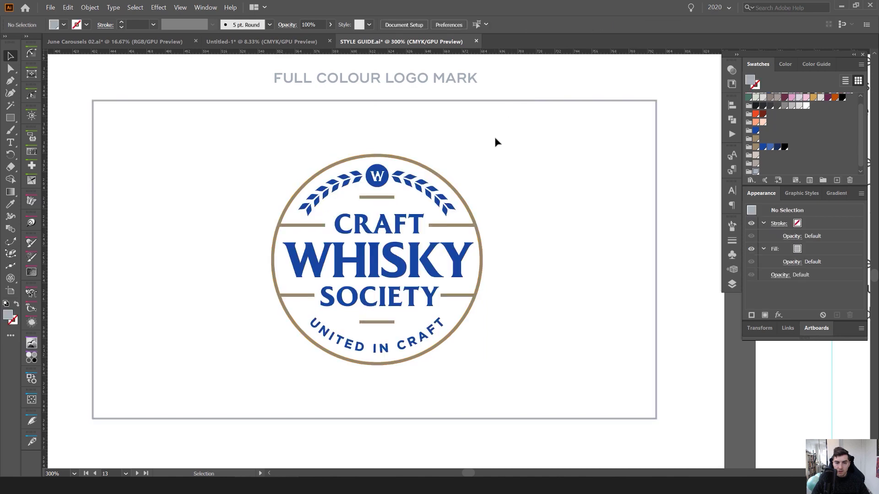
left_click(511, 101, "shift")
left_click(530, 91)
scroll(530, 91, "down", 5)
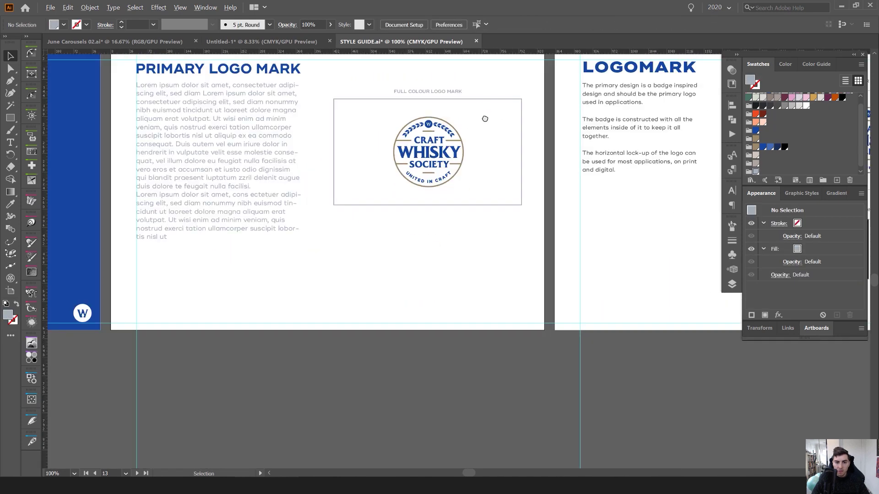
left_click_drag(485, 118, 473, 150)
left_click_drag(489, 109, 409, 178)
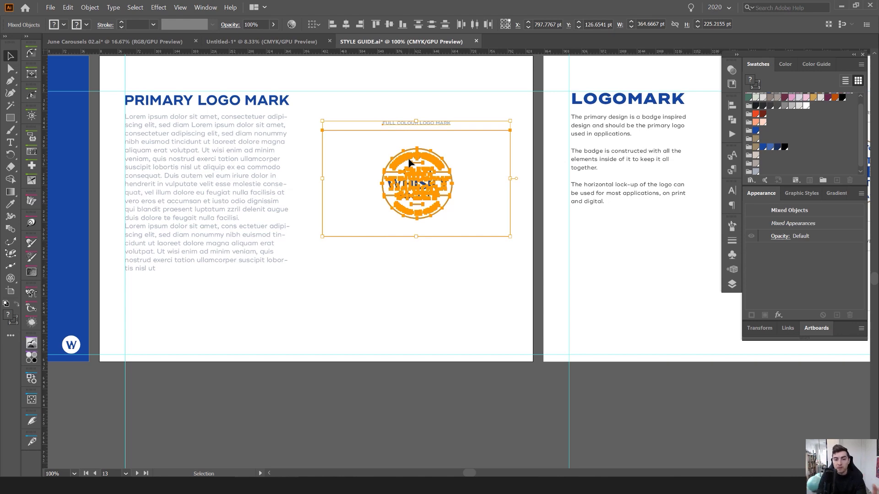
left_click(468, 81)
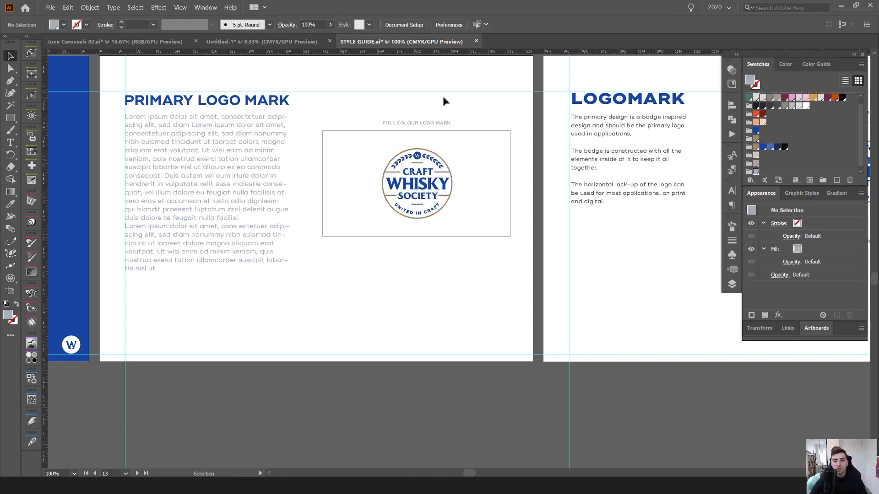
scroll(445, 96, "up", 1)
left_click_drag(476, 108, 404, 176)
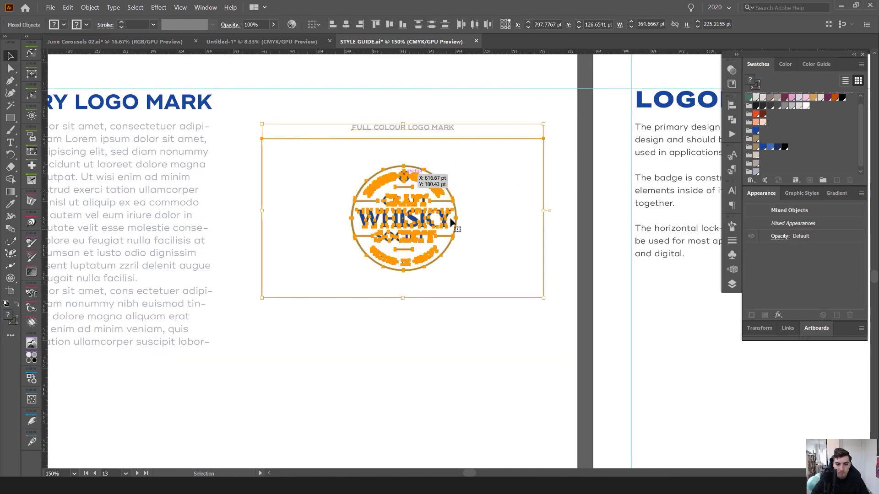
left_click_drag(503, 178, 480, 150)
left_click(480, 150)
- Duplicate the label, frame and badge below the original and scale the copy down to a frame about 179 pt wide
scroll(478, 136, "down", 2)
left_click_drag(483, 109, 379, 158)
left_click_drag(379, 157, 378, 240)
left_click_drag(442, 240, 350, 226)
scroll(351, 236, "up", 2)
- Match the small frame's outline to the large frame's 1 pt stroke with the Eyedropper
left_click(456, 193)
left_click(412, 212)
scroll(409, 212, "up", 1)
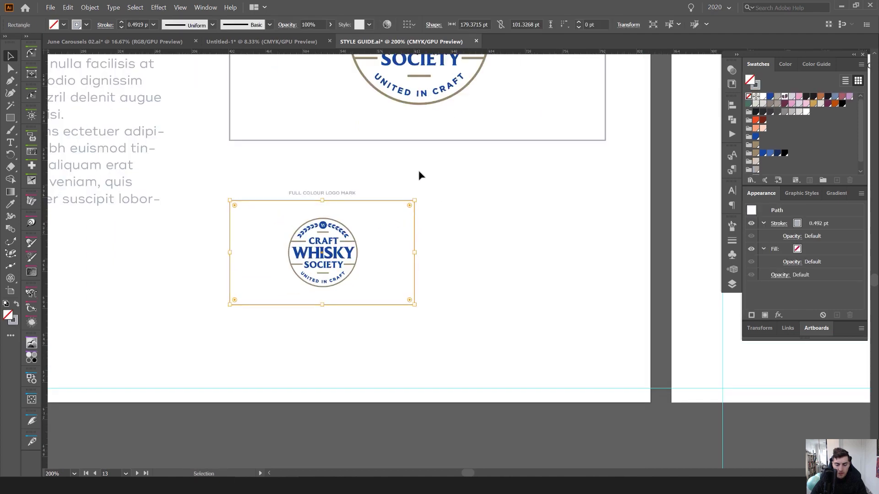
key("i")
left_click(428, 140)
key("v")
- Match the small frame's label to the main label's 9 pt text style with the Eyedropper
left_click(333, 191)
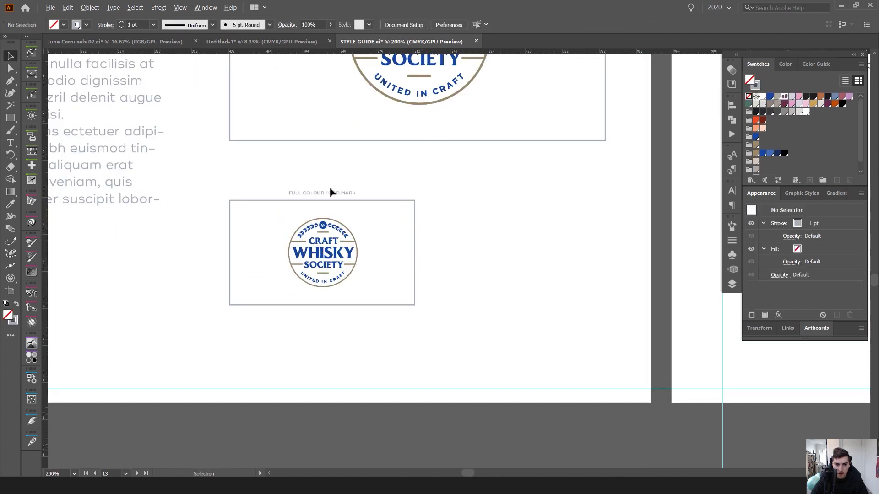
scroll(327, 193, "up", 1)
scroll(326, 197, "down", 3)
scroll(394, 179, "up", 3)
key("i")
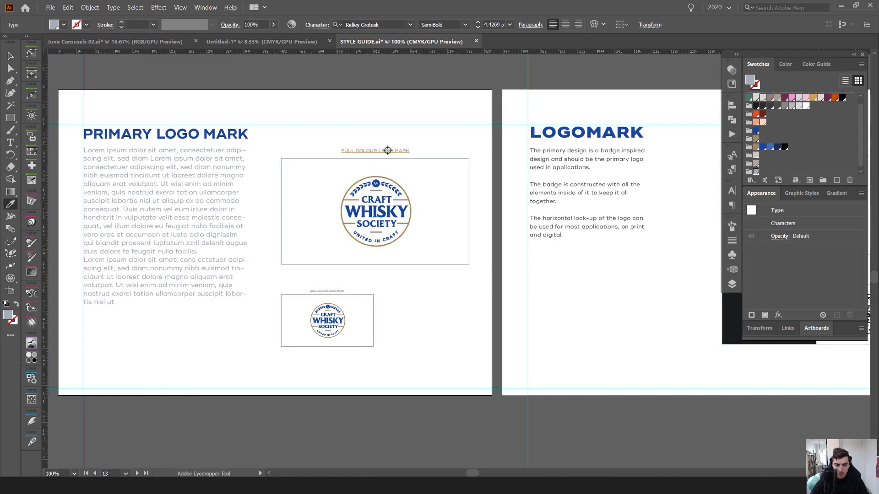
left_click(386, 151)
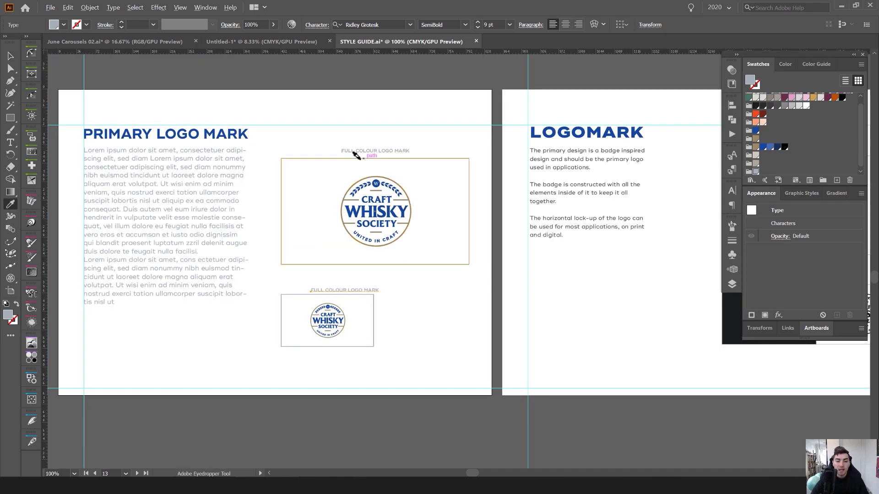
- Replace the small frame's label text with "BLACK" and centre it above the frame
scroll(362, 147, "up", 1)
scroll(400, 146, "up", 2)
scroll(375, 172, "down", 3)
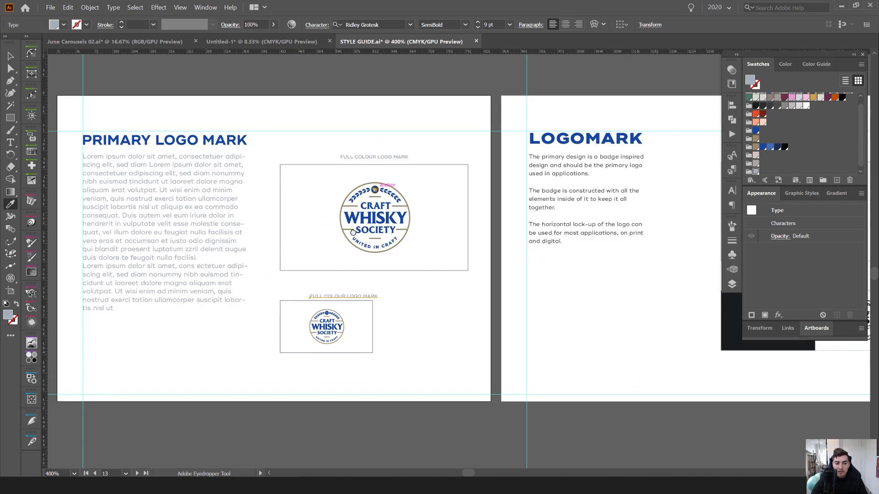
scroll(326, 257, "up", 2)
key("v")
double_click(355, 338)
key("ctrl+a")
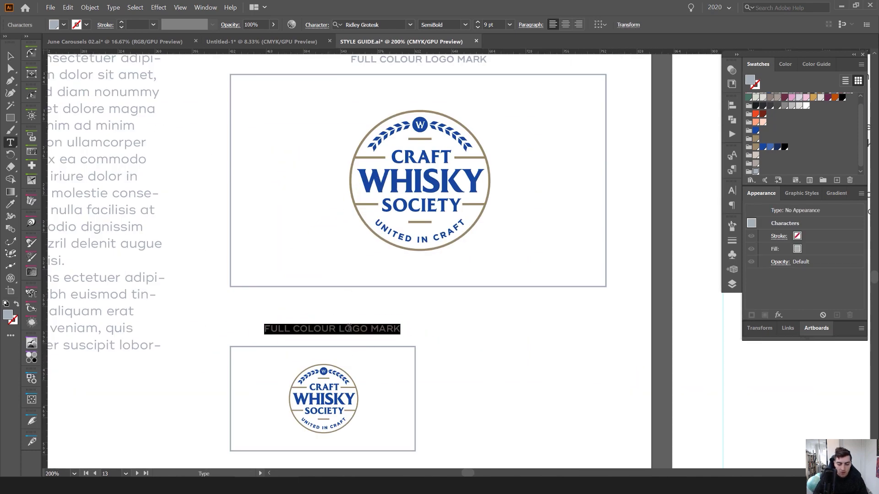
type("r")
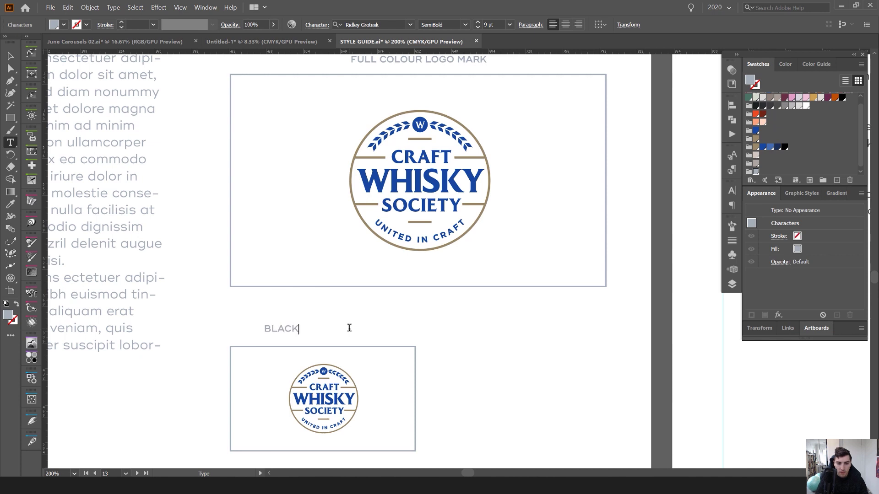
key("Escape")
left_click_drag(292, 330, 332, 331)
- Duplicate the small BLACK frame with its label and badge alongside it, and relabel the copy "WHITE"
left_click_drag(402, 322, 374, 289)
mouse_move(374, 289)
left_mouse_down()
mouse_move(264, 380)
mouse_move(467, 385)
left_mouse_up()
key("t")
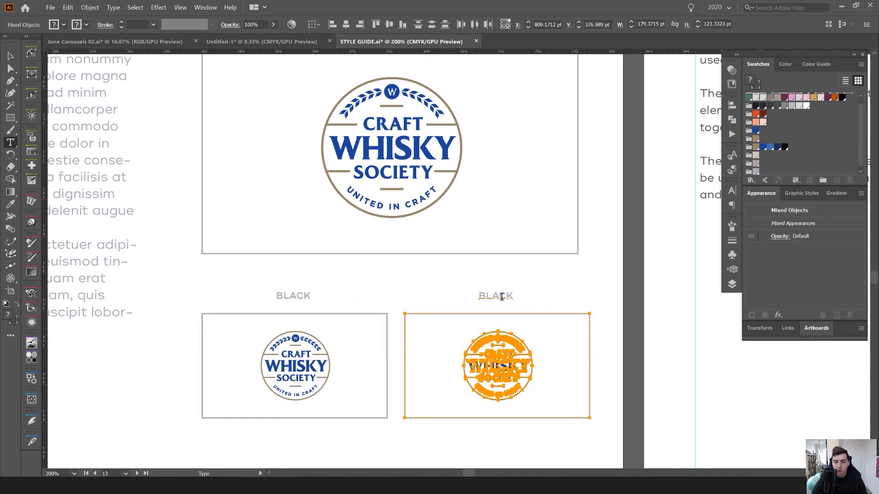
double_click(501, 297)
type("WHITE")
key("Escape")
- Extend the small frames' labels to "BLACK VERSION" and "WHITE VERSION" and shift them back over their frames
scroll(455, 260, "down", 2)
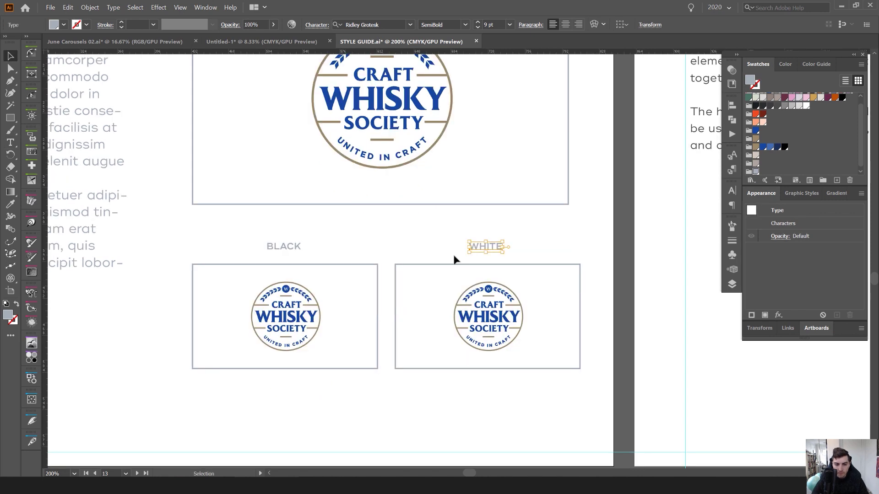
double_click(300, 247)
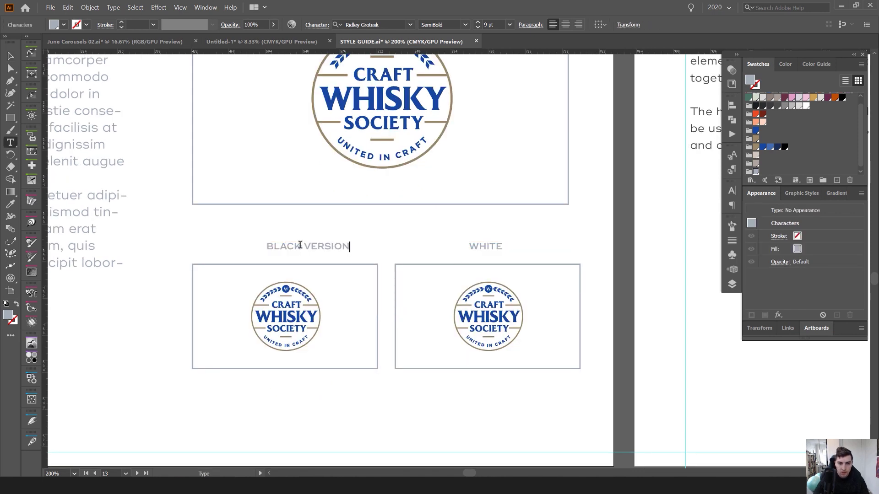
left_click(502, 247)
type("VERSION")
key("Escape")
scroll(503, 243, "up", 1)
left_click_drag(498, 247, 467, 248)
left_click_drag(230, 250, 200, 249)
- Align the BLACK VERSION and WHITE VERSION labels horizontally centred with their respective frames
left_click_drag(234, 226, 336, 217)
left_click(342, 213)
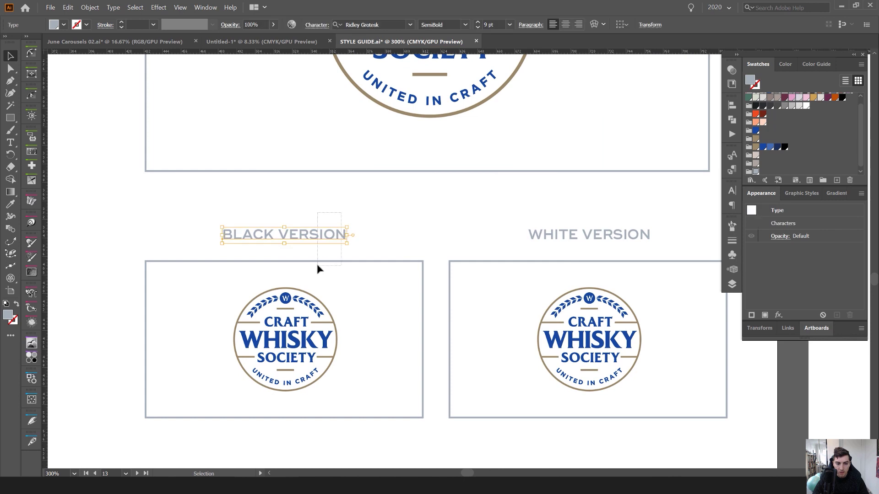
left_click(318, 262, "shift")
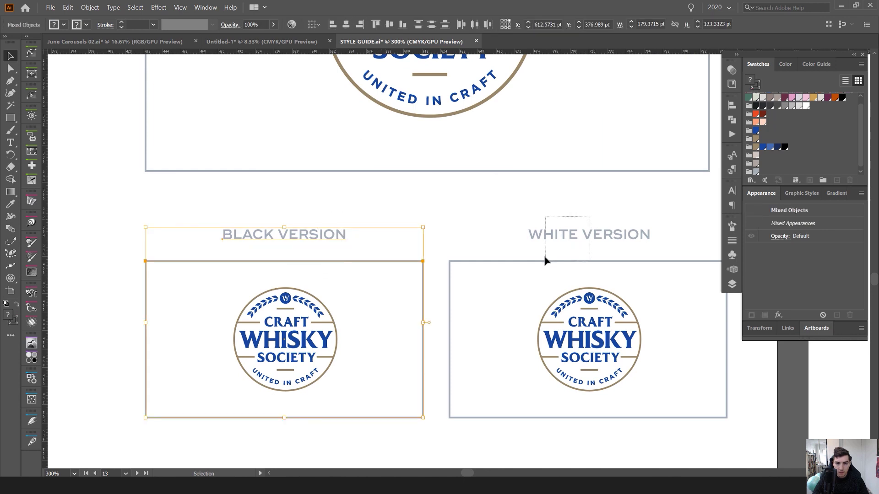
left_click_drag(545, 257, 545, 260)
left_click_drag(589, 235, 553, 266)
key("ctrl+z")
left_click_drag(582, 200, 535, 265)
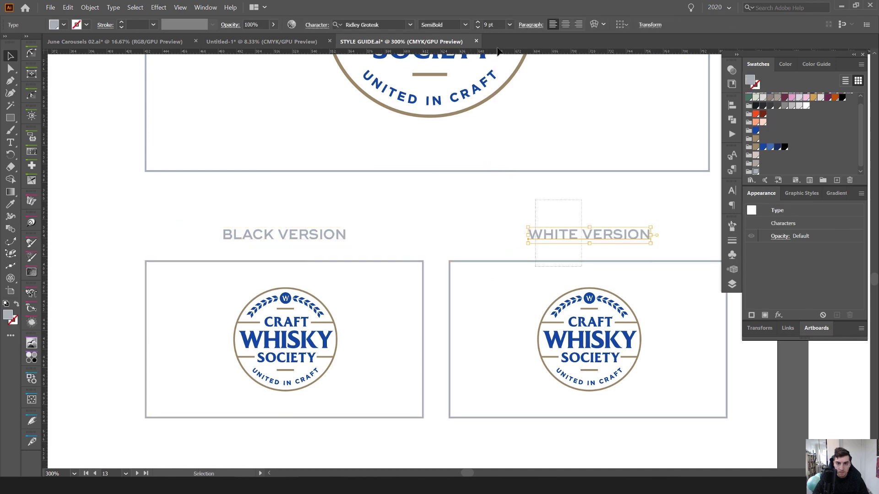
left_click(464, 231, "shift")
left_click(348, 26)
left_click(430, 197)
- Fill the BLACK VERSION frame with black
left_click_drag(418, 228, 383, 155)
left_click(268, 264)
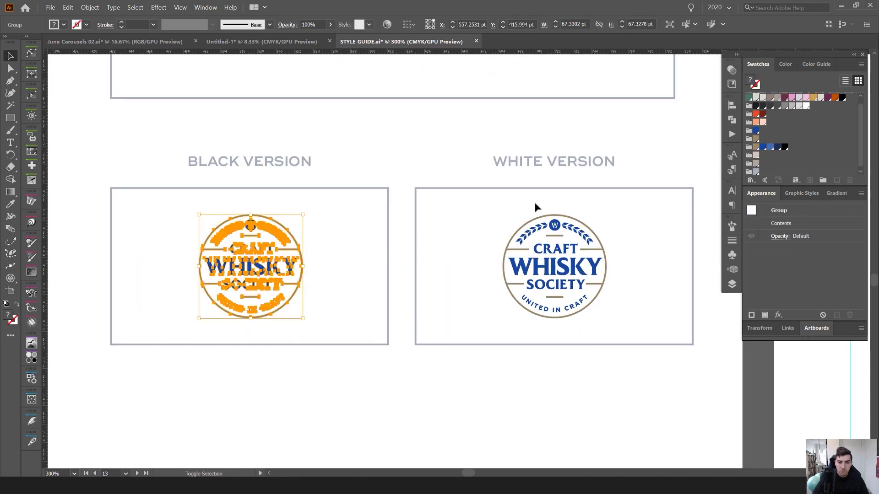
left_click_drag(282, 235, 280, 236)
left_click(347, 190)
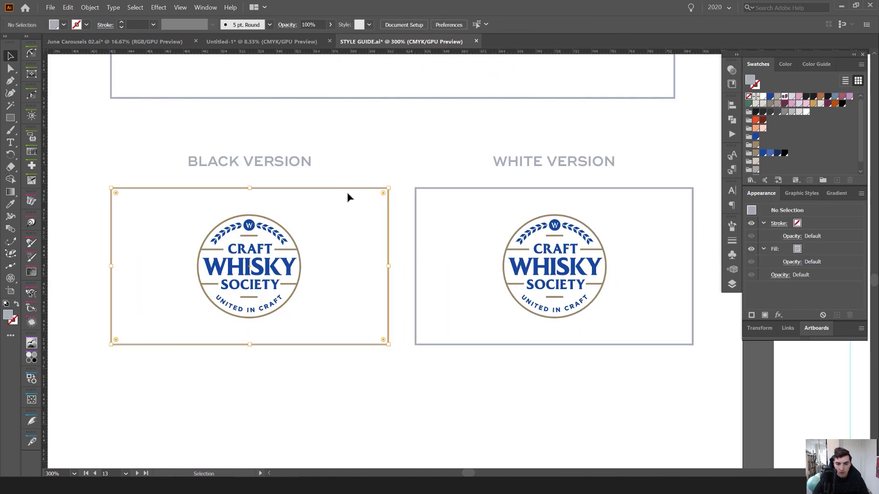
left_click(784, 154)
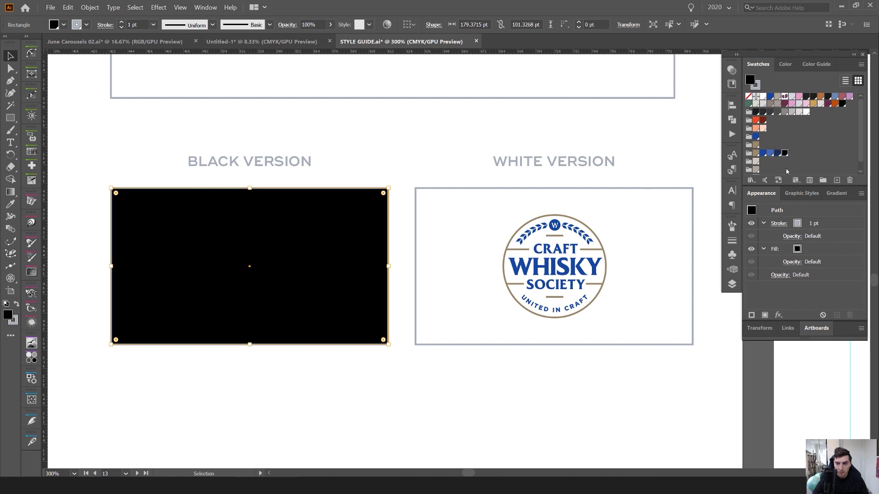
- Try filling the WHITE VERSION frame with white
left_click(664, 187)
left_click(763, 97)
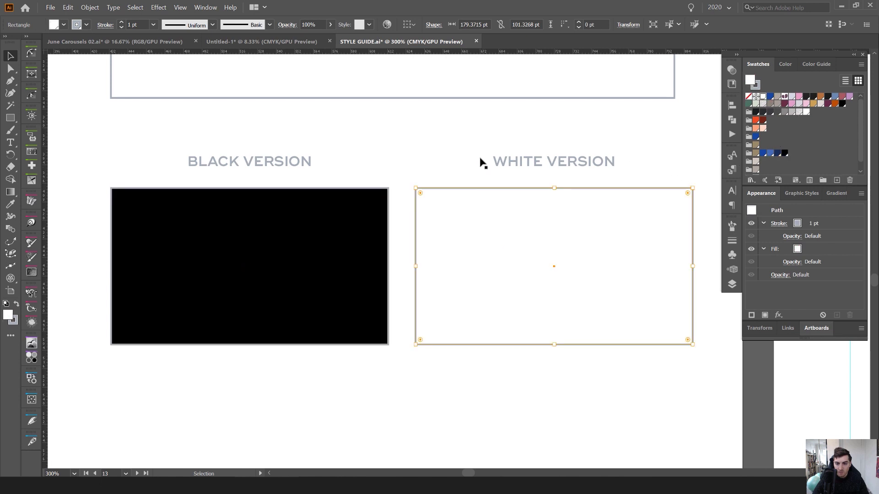
left_click(401, 195)
key("ctrl+z")
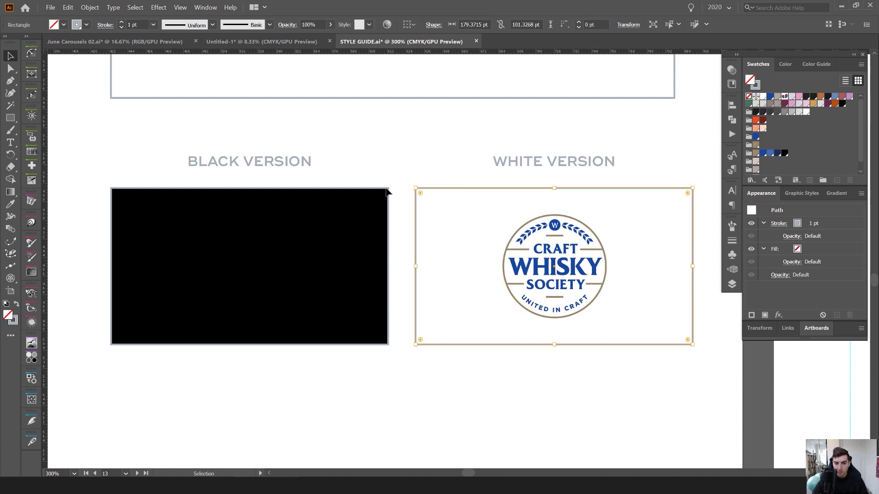
- Send the black frame behind its badge and recolour that badge entirely white
left_click(384, 196, "shift")
left_click(399, 200)
left_click_drag(259, 259, 259, 259)
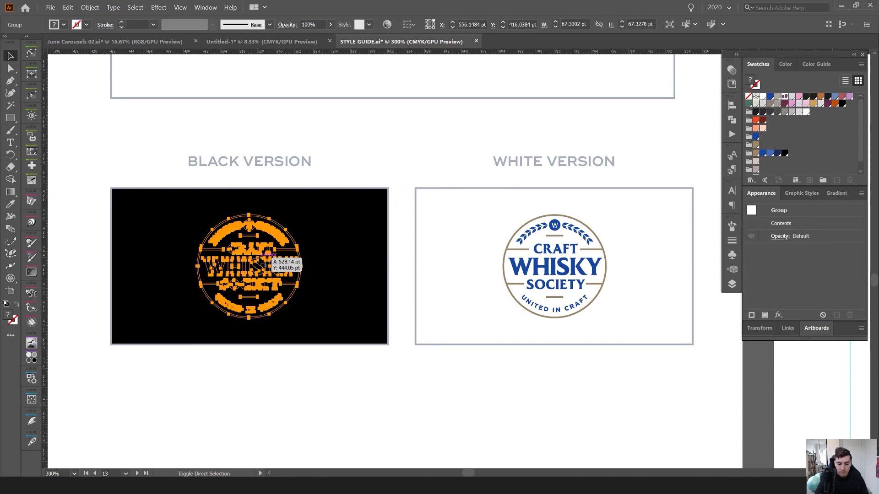
key("i")
left_click(392, 156)
key("v")
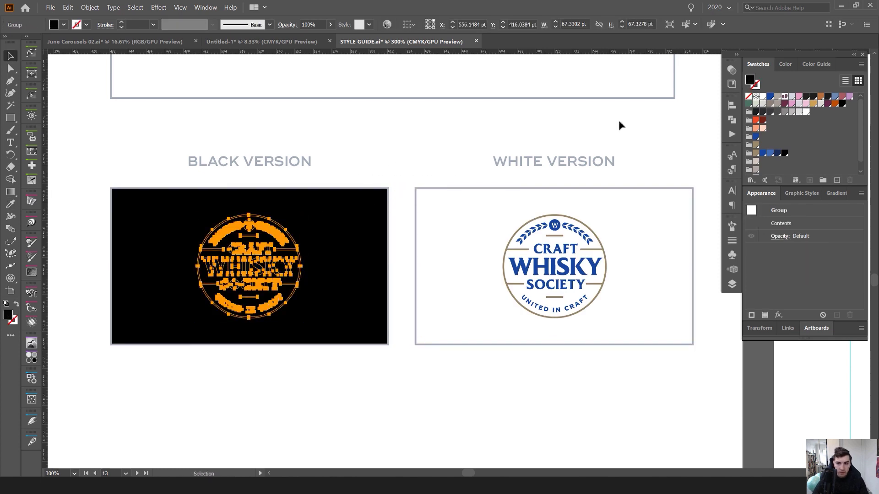
- Recolour the whole badge in the WHITE VERSION frame solid black, with no stroke
left_click(541, 224)
key("i")
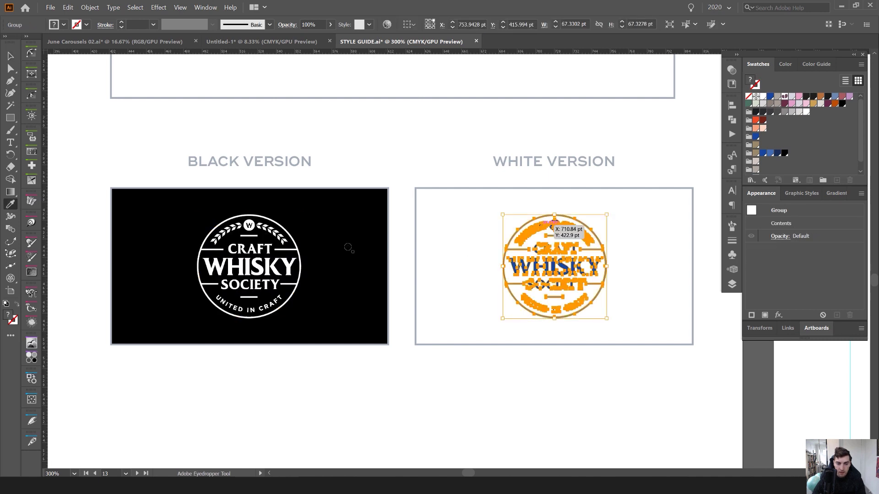
left_click(785, 154)
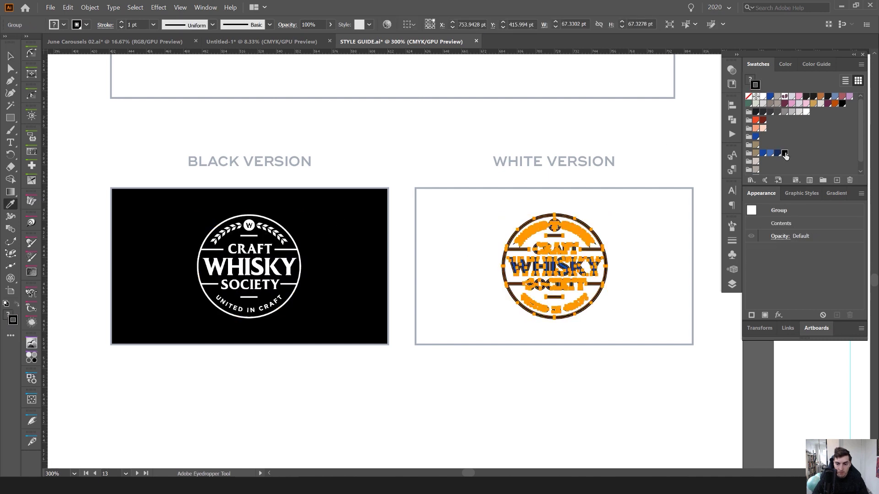
key("v")
left_click(627, 222)
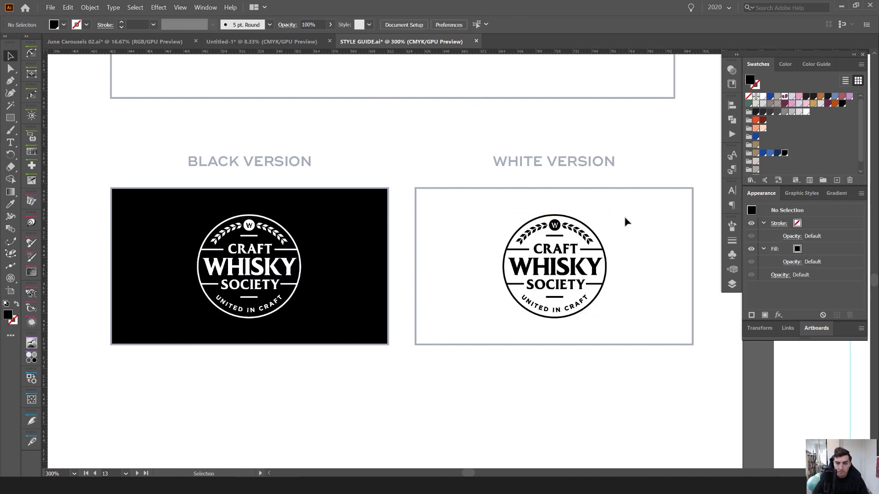
- Examine the full-colour badge and both monochrome frames up close, and check the overall page layout
left_click(566, 242)
scroll(564, 240, "down", 1)
left_click(639, 177)
scroll(453, 94, "right", 1)
scroll(446, 93, "up", 1)
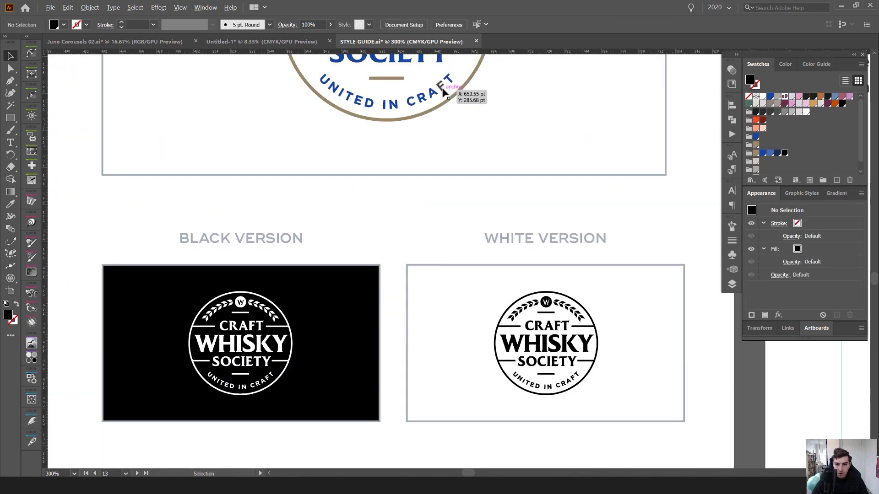
left_click_drag(444, 95, 412, 238)
left_click(411, 239)
key("ctrl+plus")
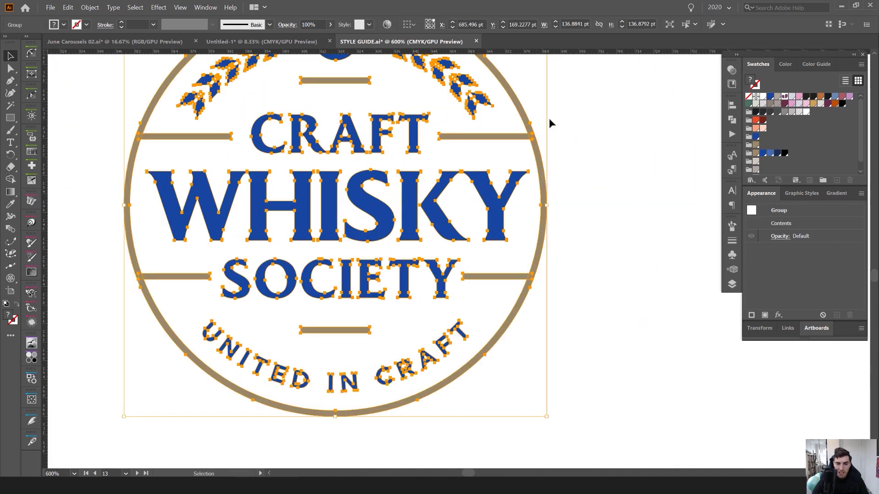
left_click_drag(491, 133, 567, 137)
left_click_drag(613, 248, 499, 51)
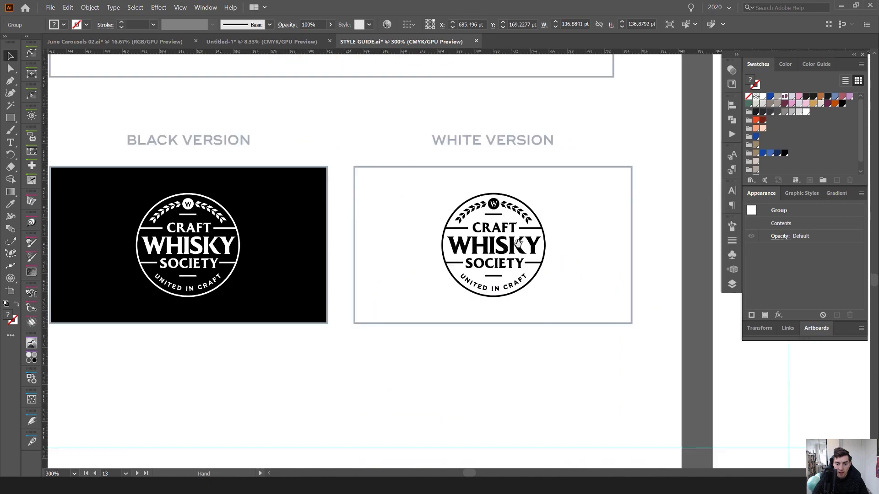
scroll(354, 181, "down", 3)
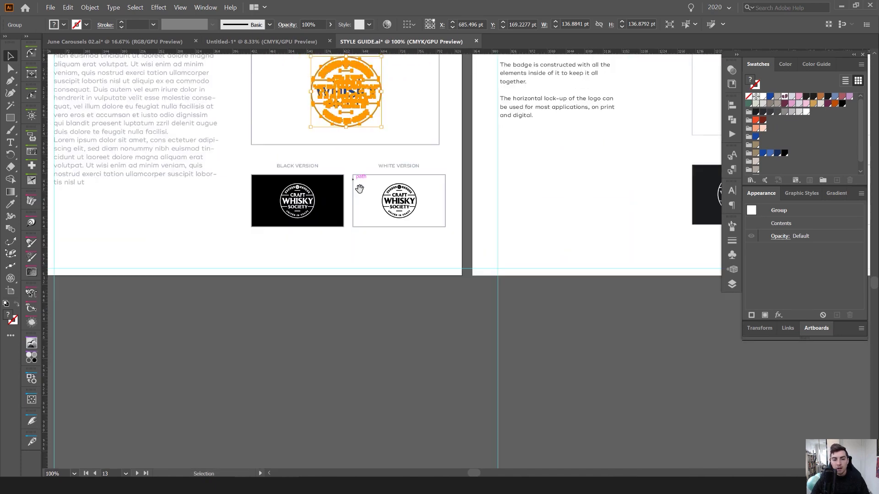
left_click_drag(359, 187, 431, 282)
left_click_drag(414, 244, 427, 251)
left_click_drag(392, 95, 442, 107)
- Narrow the placeholder paragraph under the PRIMARY LOGO MARK heading and set its text size to 11 pt
left_click(362, 222)
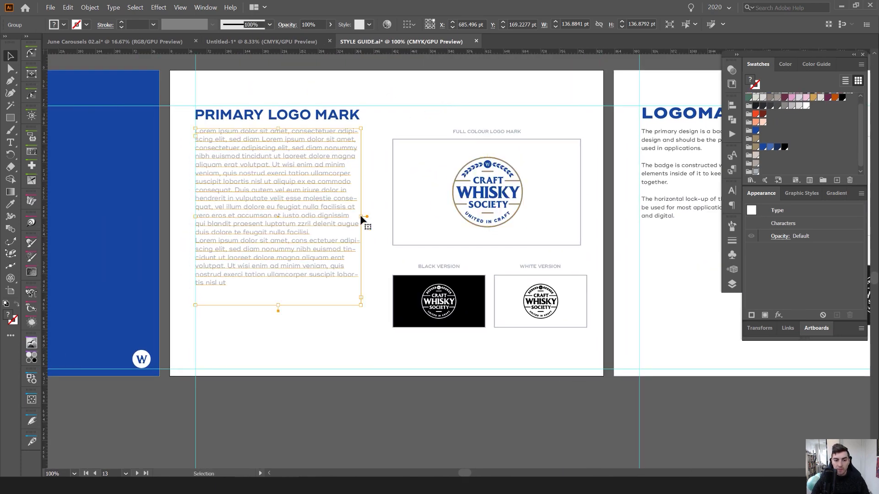
left_click_drag(363, 222, 326, 216)
double_click(276, 192)
key("ctrl+a")
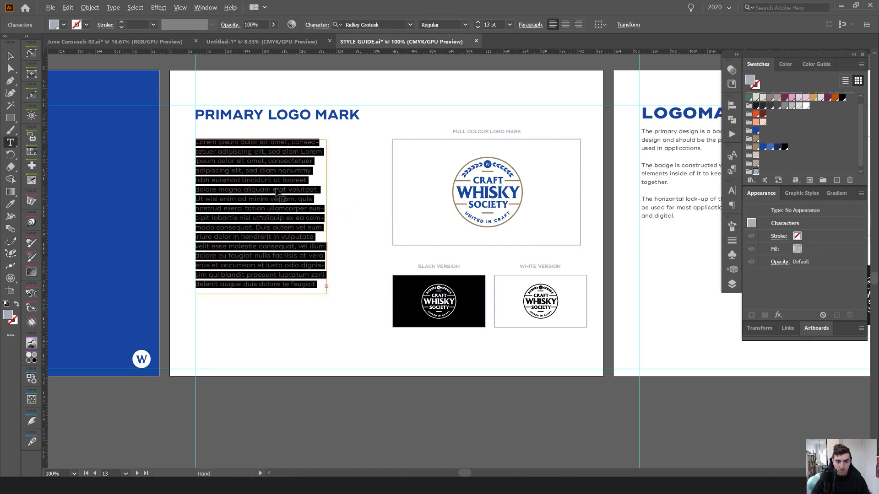
key("ctrl+shift+comma")
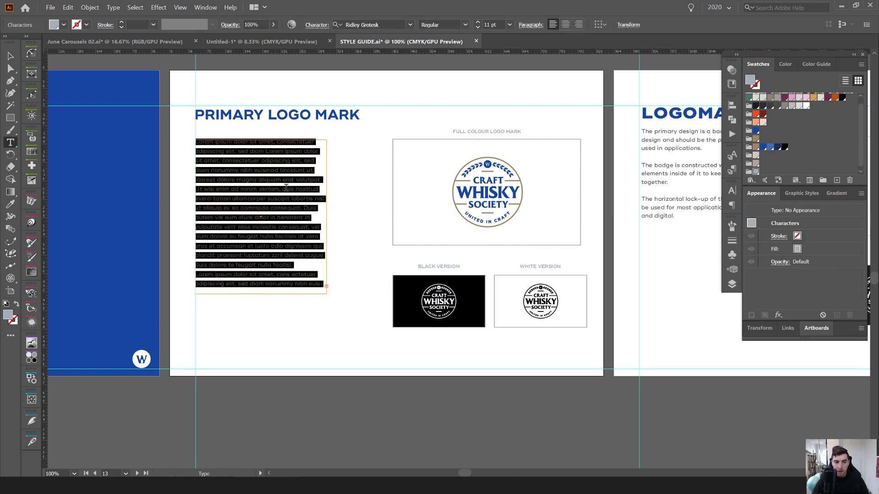
key("Escape")
- Shorten the placeholder paragraph's text frame so it holds only the first nine lines
left_click(364, 155)
left_click_drag(311, 181, 296, 191)
left_click(239, 216)
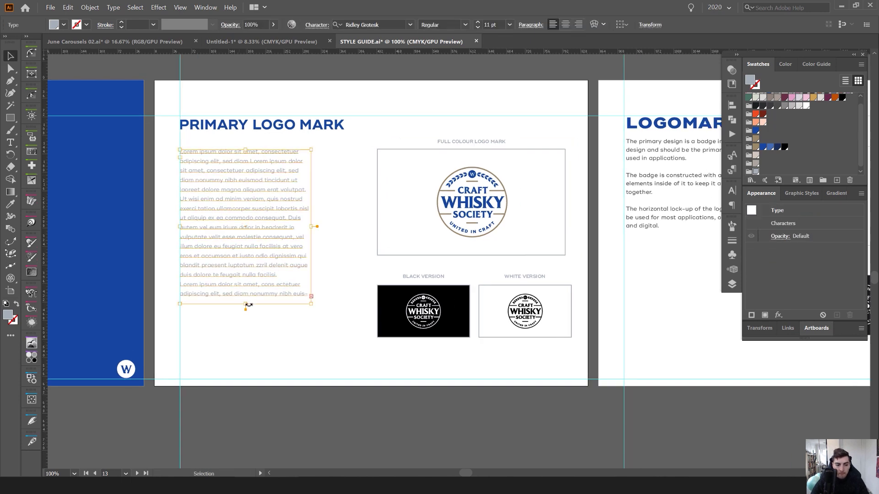
left_click_drag(246, 304, 253, 236)
left_click(536, 112)
- Try nudging the logo frames, labels and badges left on the PRIMARY LOGO MARK page
left_click_drag(484, 220, 374, 345)
key("shift+Left")
key("shift+Left")
key("shift+Left")
key("ctrl+z")
key("ctrl+z")
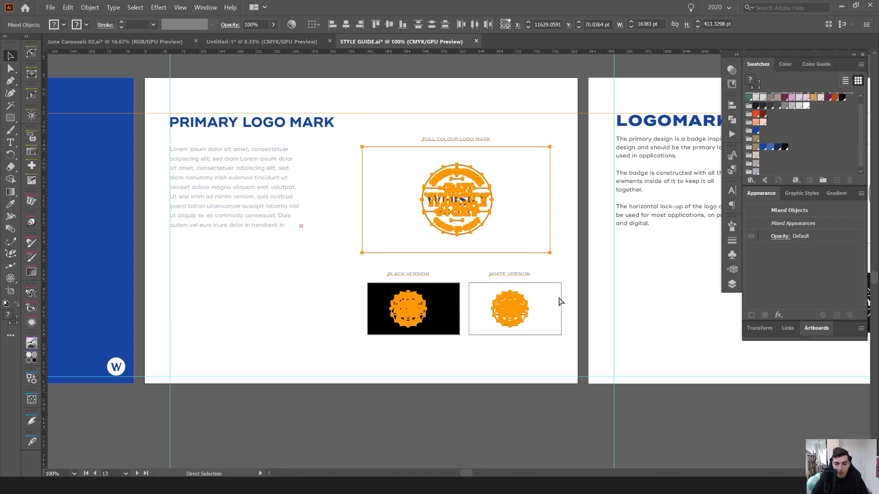
key("ctrl+z")
- Unlock all objects and shift the three logo frames with their labels and badges left, closer to the paragraph
left_click(589, 292)
key("ctrl+alt+2")
left_click(555, 119)
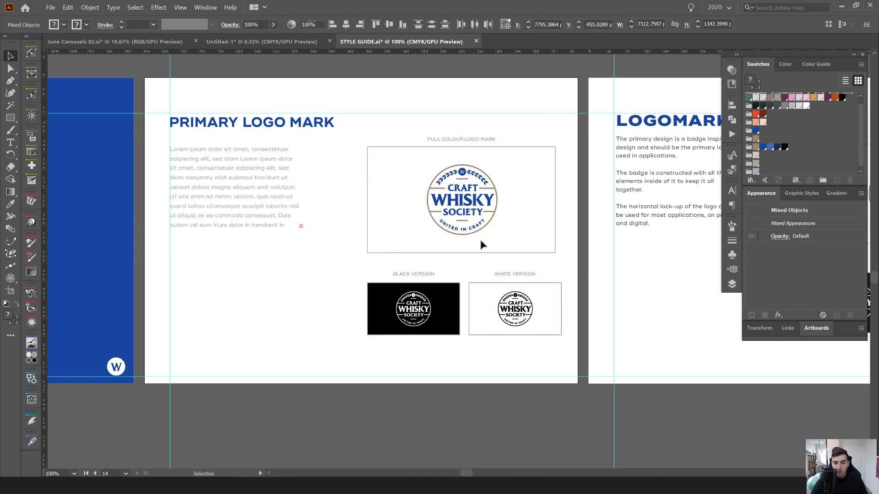
left_click_drag(480, 242, 407, 341)
key("shift+Left")
key("shift+Left")
key("shift+Left")
- Delete all content from the LOGOMARK page beside the PRIMARY LOGO MARK page
scroll(375, 339, "down", 1)
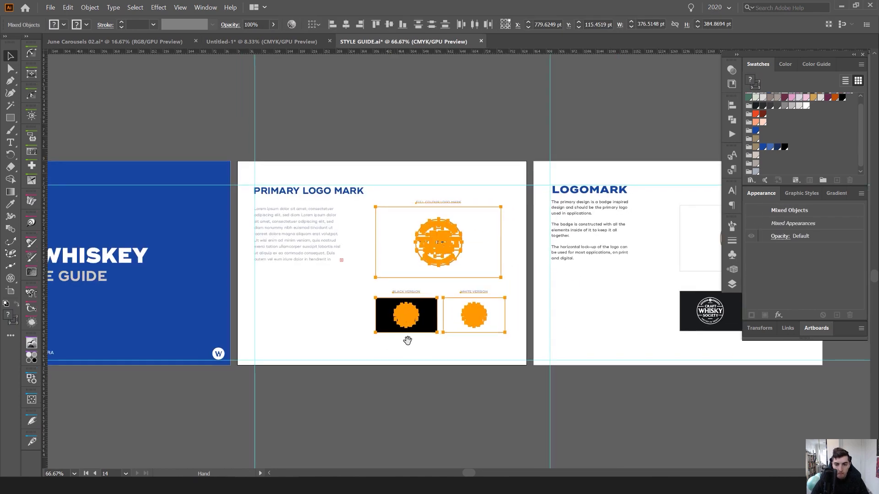
left_click_drag(626, 231, 465, 230)
left_click(409, 366)
key("ctrl+alt+a")
key("Delete")
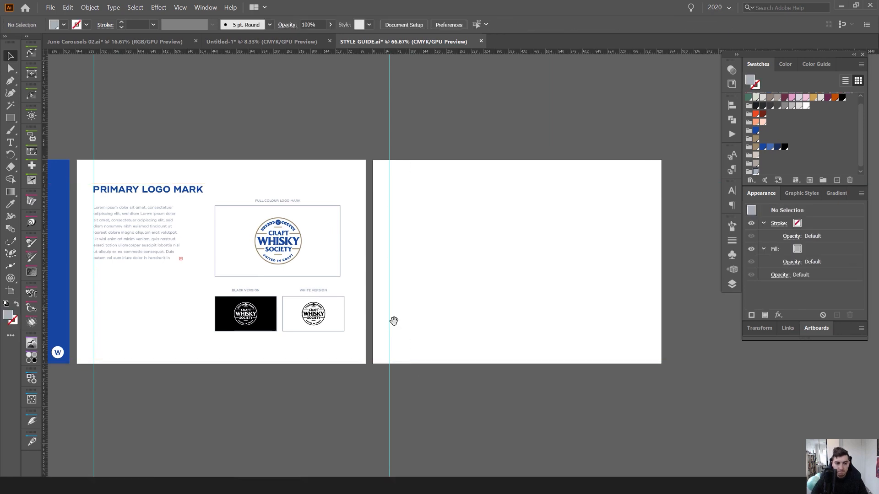
- Draw a horizontal line about 51 pt long at the page's lower right edge, with no fill and a 1 pt blue stroke
key("Tab")
left_click_drag(393, 321, 496, 254)
left_click_drag(322, 116, 434, 147)
left_click_drag(375, 184, 428, 211)
scroll(509, 318, "up", 1)
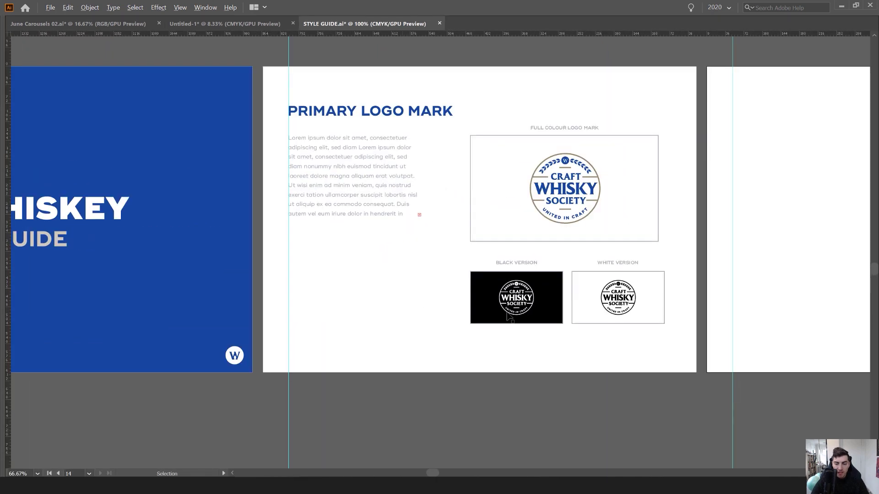
scroll(508, 317, "right", 5)
scroll(506, 340, "up", 1)
scroll(496, 341, "up", 1)
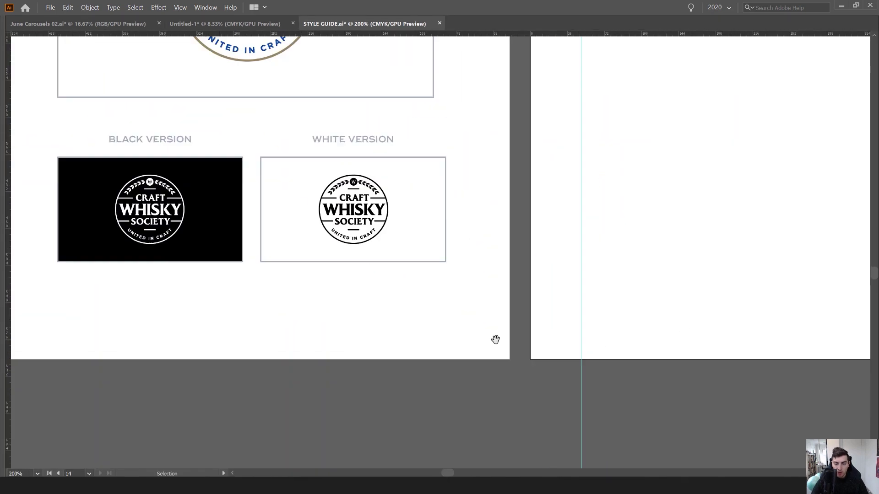
key("p")
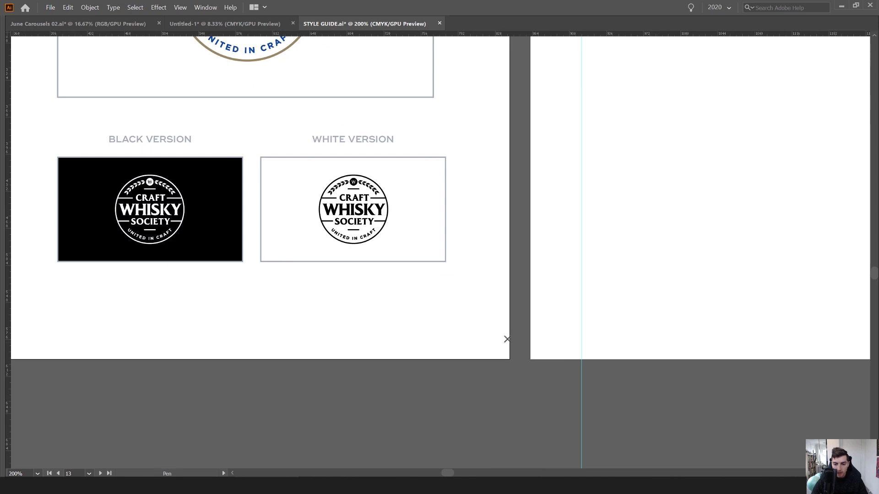
left_click(457, 339)
key("v")
key("Tab")
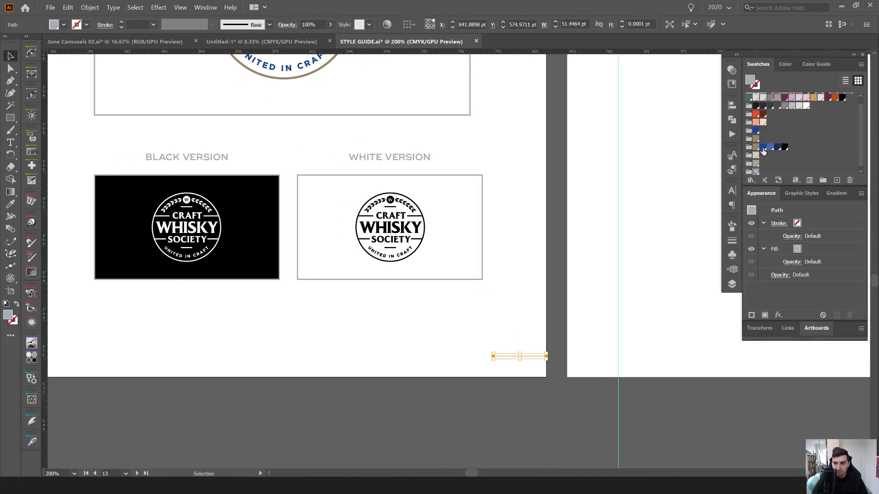
left_click(486, 378)
key("ctrl+z")
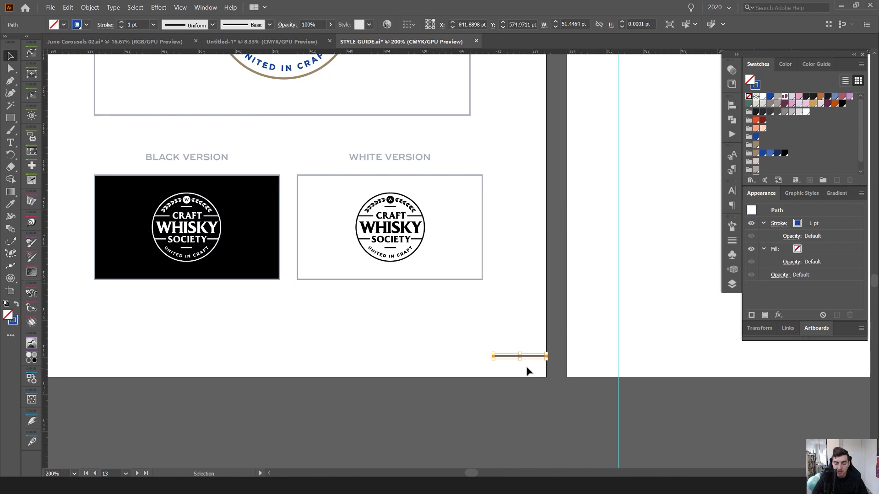
- Add the page number "01" as 11 pt Ridley Grotesk text just before the blue line
scroll(527, 372, "up", 1)
key("t")
left_click(393, 354)
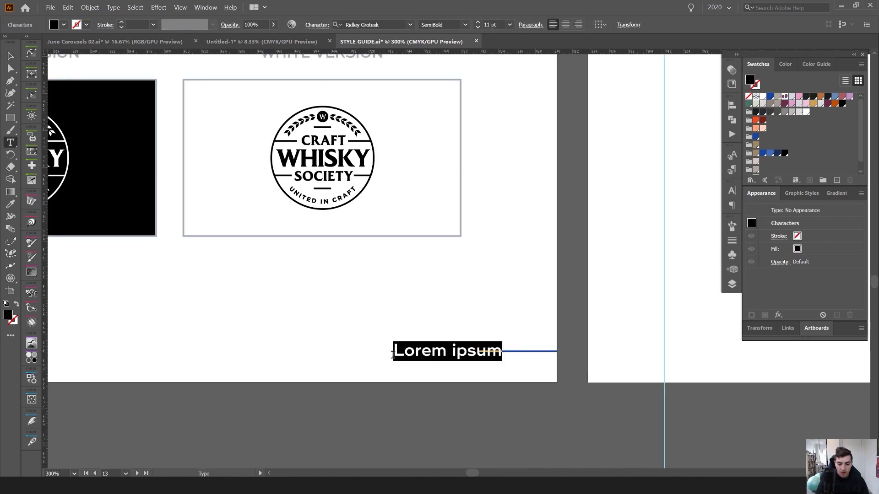
type("O")
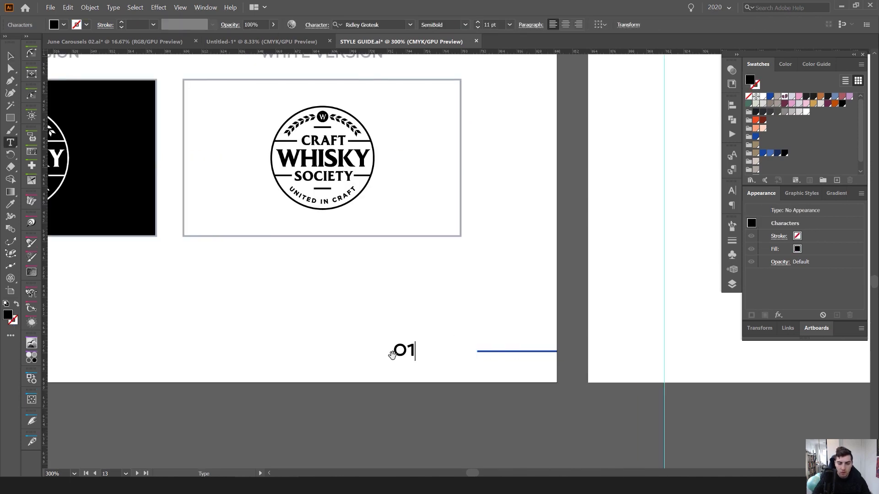
scroll(419, 359, "down", 4)
scroll(416, 359, "up", 1)
key("Escape")
- Make the page number 01 blue and ExtraBold, and move it close to the start of the blue line
scroll(430, 362, "up", 3)
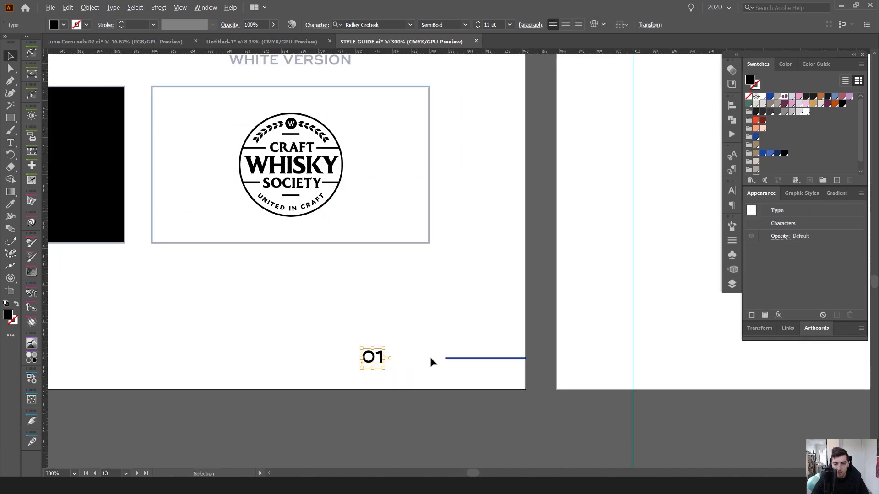
left_click(763, 154)
scroll(369, 302, "up", 2)
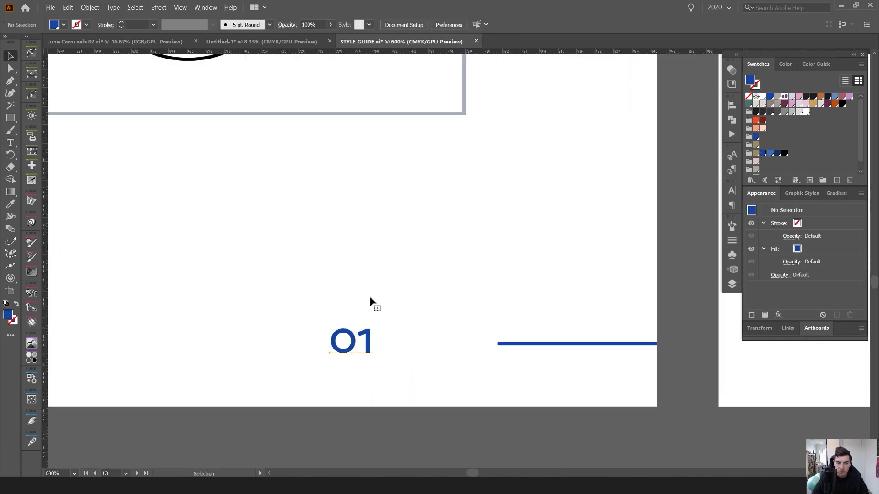
left_click(466, 25)
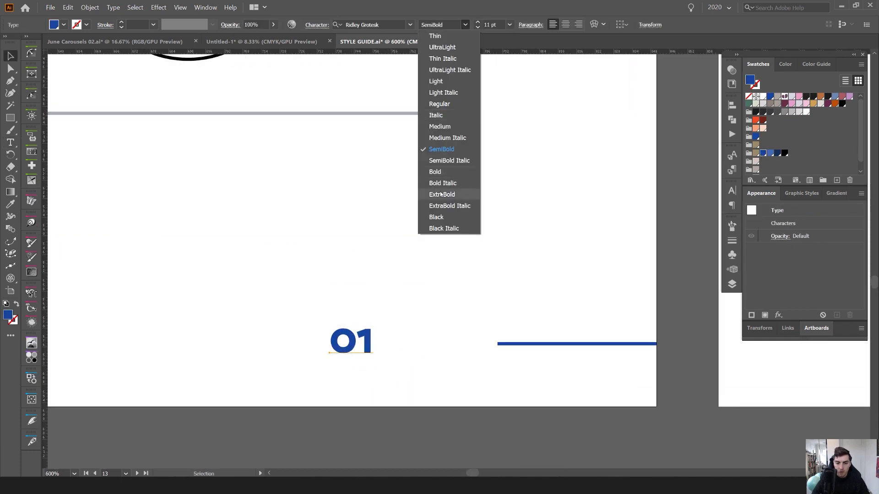
left_click(439, 193)
left_click_drag(364, 359, 479, 355)
left_click(520, 317)
- Try adding the word "PAGE" in front of the page number 01
key("t")
left_click(440, 344)
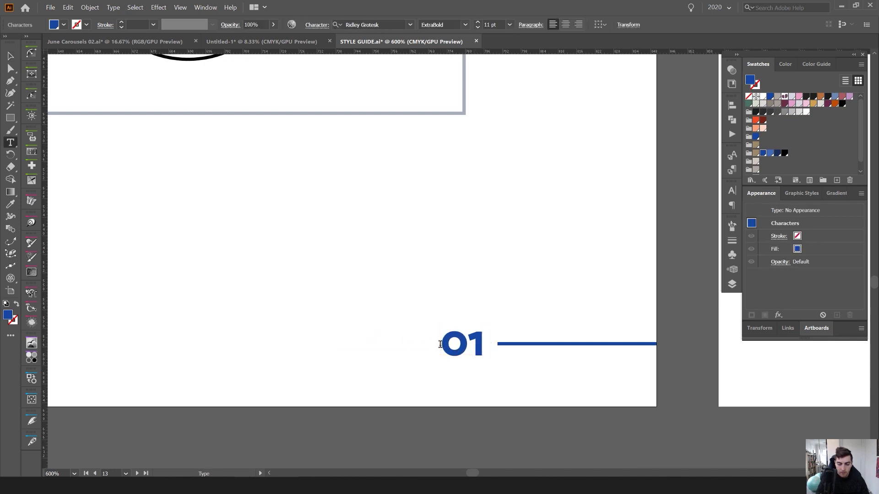
type("ph")
key("BackSpace")
key("BackSpace")
type("ap")
key("BackSpace")
key("BackSpace")
type("PAGE")
key("ctrl+z")
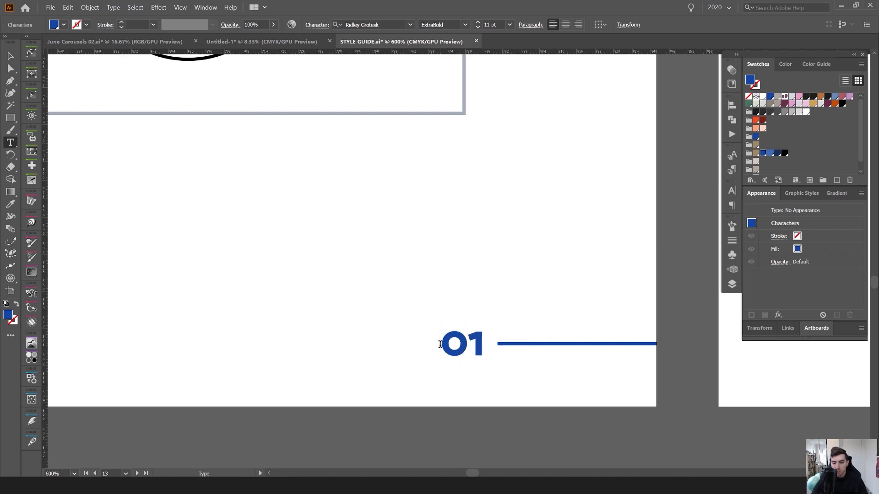
key("Escape")
- Place the page number 01 upright just below the start of the blue line, undoing the accidental changes to it
scroll(547, 248, "down", 3)
left_click_drag(441, 338, 393, 386)
scroll(488, 193, "down", 3)
scroll(516, 173, "up", 3)
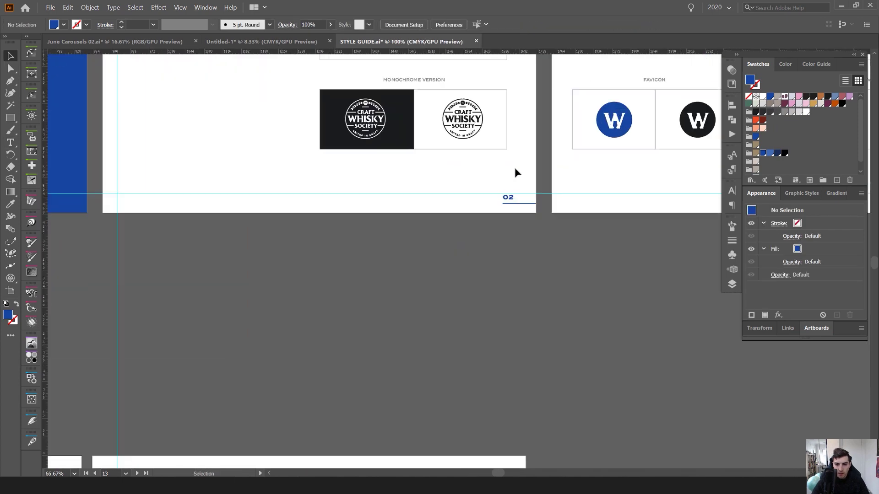
scroll(508, 188, "down", 3)
scroll(396, 342, "up", 8)
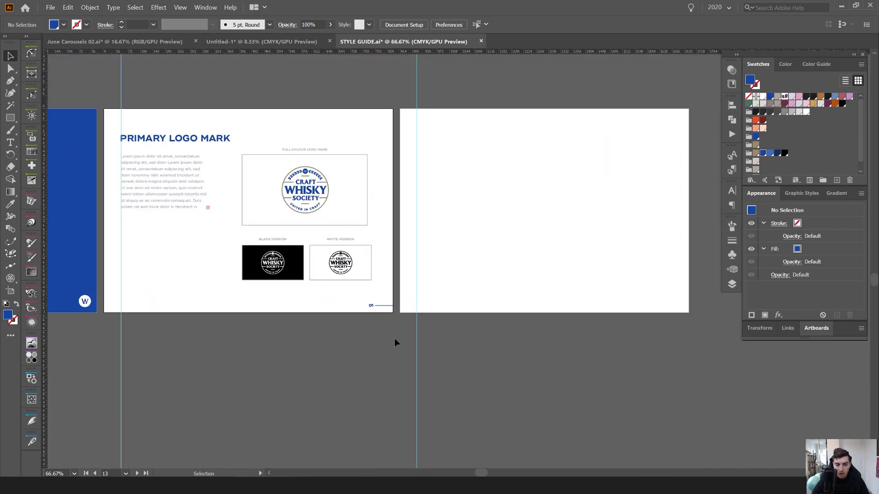
left_click_drag(426, 282, 464, 253)
key("ctrl+z")
key("ctrl+z")
key("ctrl+z")
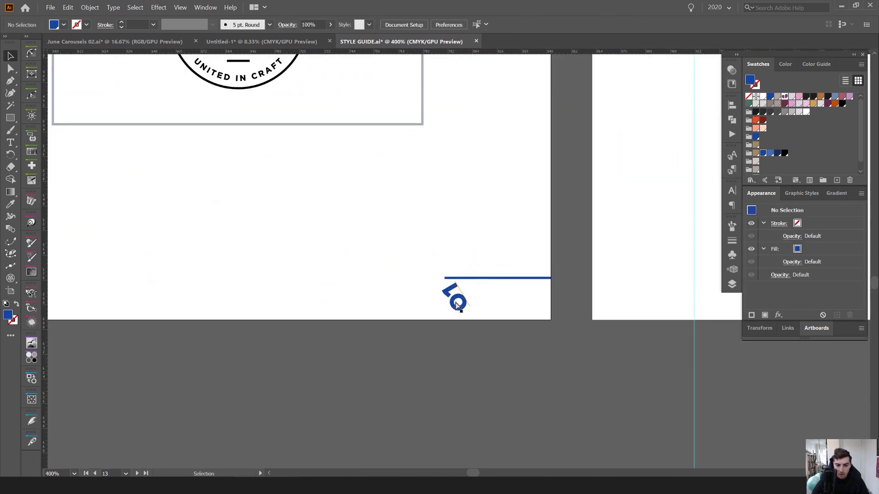
key("ctrl+z")
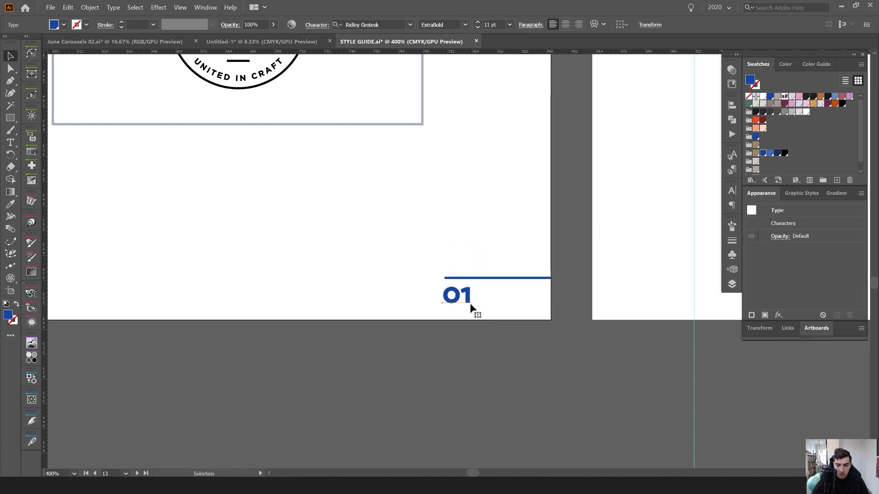
- Nudge the page number 01 and its blue line slightly upwards together
left_click_drag(566, 260, 437, 326)
key("shift+Up")
key("shift+Down")
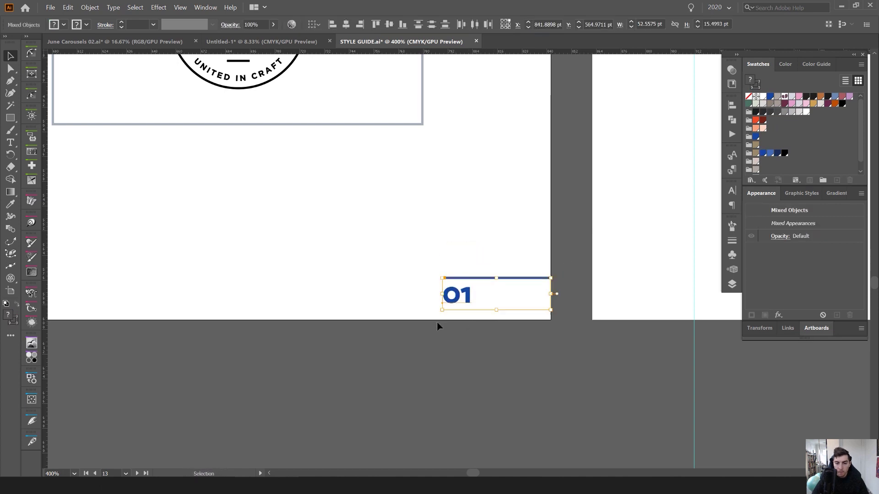
key("Up")
key("Up")
key("Up")
key("Up")
scroll(451, 284, "down", 3)
- Add five more blank A4 artboards in the row after artboard 14
left_click_drag(459, 276, 415, 303)
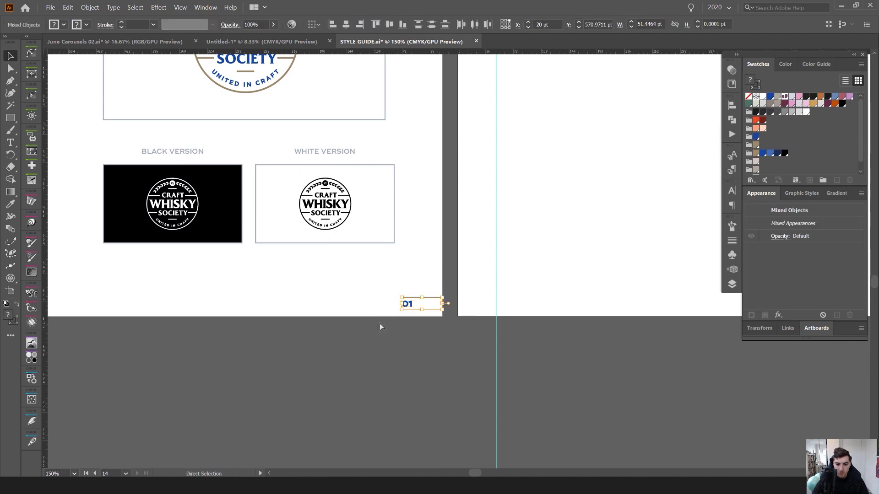
scroll(380, 323, "down", 2)
left_click_drag(475, 301, 198, 317)
scroll(198, 317, "down", 2)
left_click(271, 285)
key("shift+o")
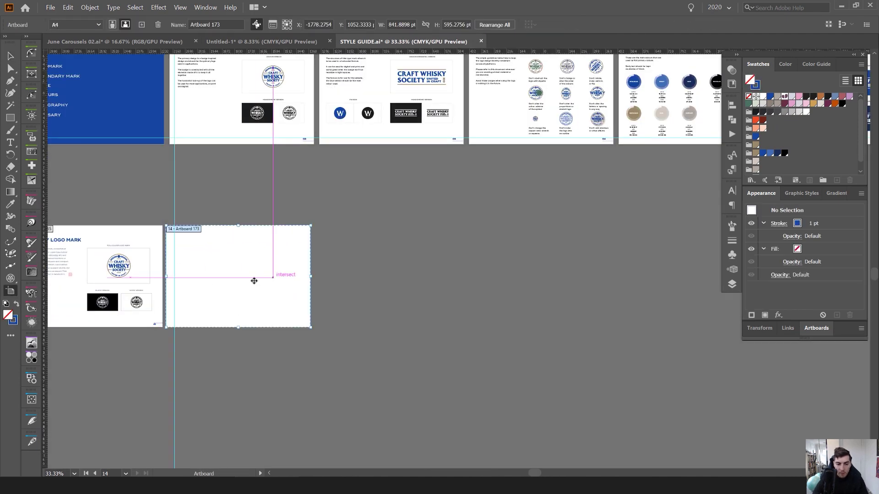
scroll(198, 288, "up", 1)
left_click(818, 328)
left_click(836, 472)
left_click(836, 472)
left_click(837, 472)
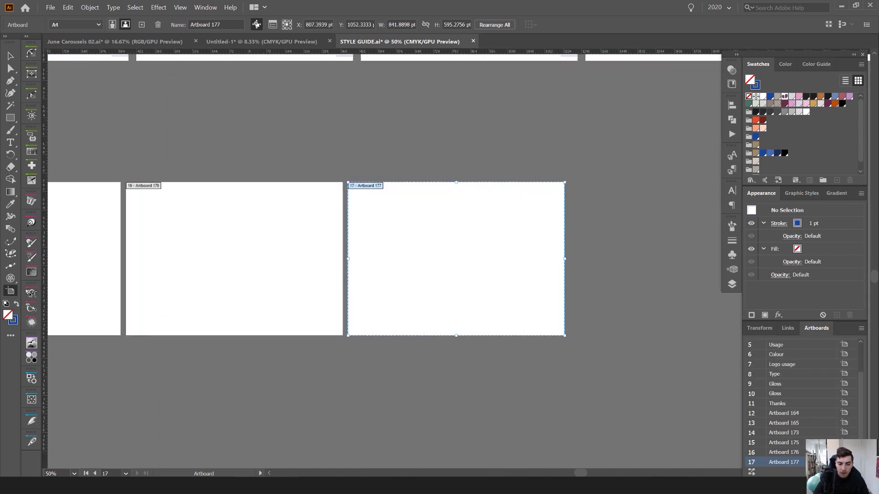
left_click(837, 472)
left_click(836, 472)
scroll(446, 377, "down", 1)
left_click_drag(245, 326, 714, 257)
scroll(168, 288, "up", 2)
key("v")
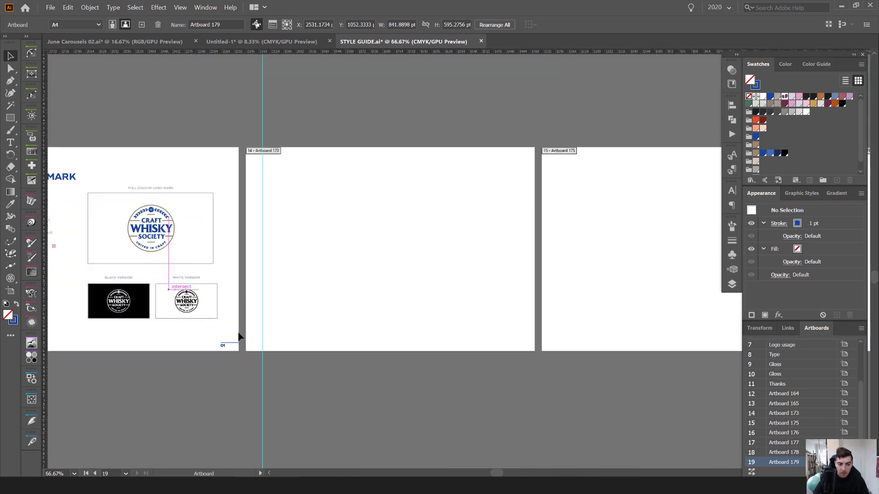
- Try to paste the page number and its line onto artboard 14, and check which layers are locked
left_click_drag(239, 336, 201, 354)
scroll(201, 354, "up", 2)
scroll(398, 295, "down", 2)
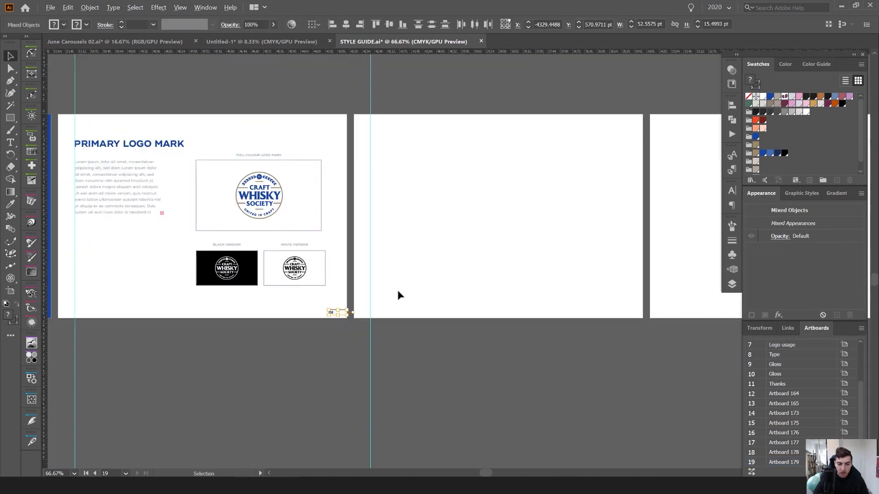
scroll(363, 293, "up", 1)
left_click(366, 293)
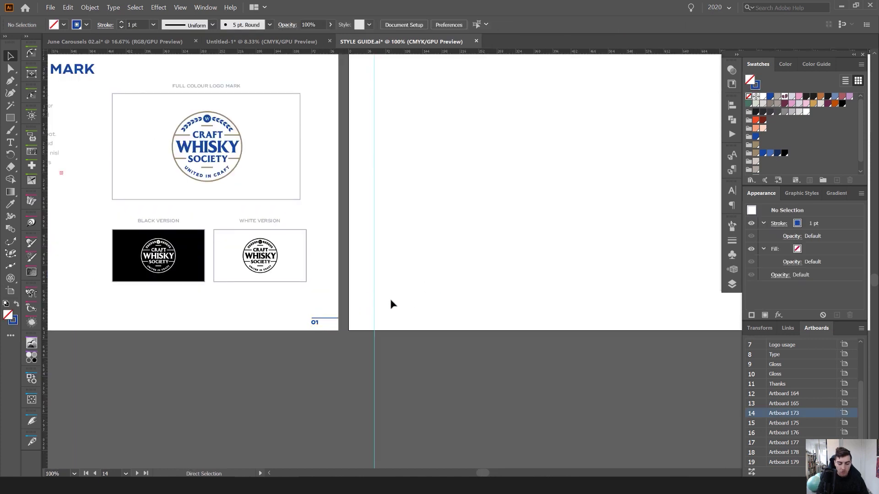
key("ctrl+v")
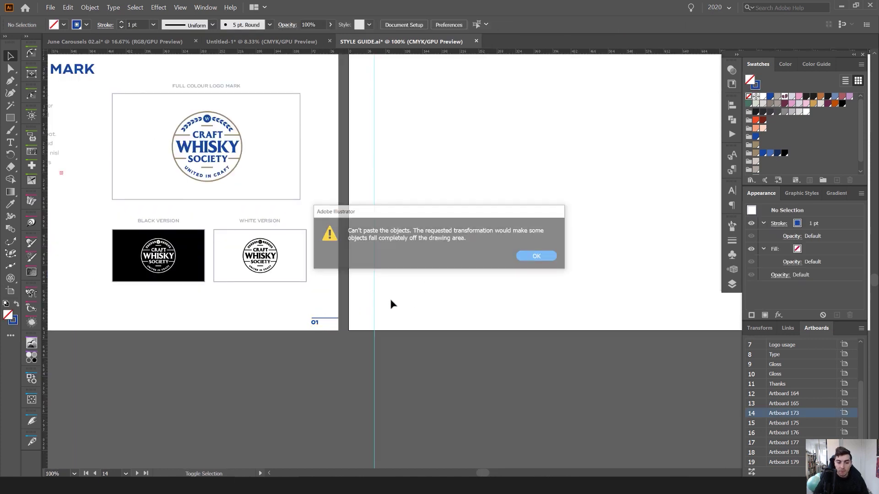
key("Return")
left_click(732, 284)
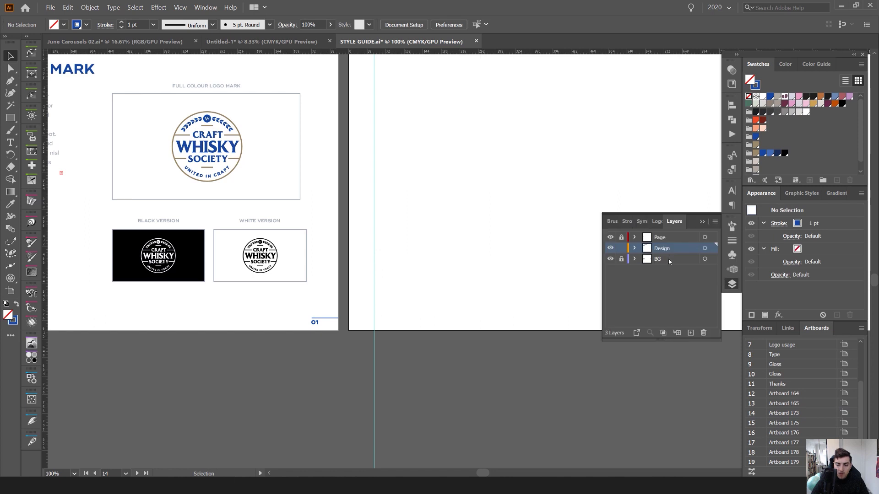
left_click_drag(379, 326, 308, 336)
key("ctrl+shift+a")
left_click(732, 284)
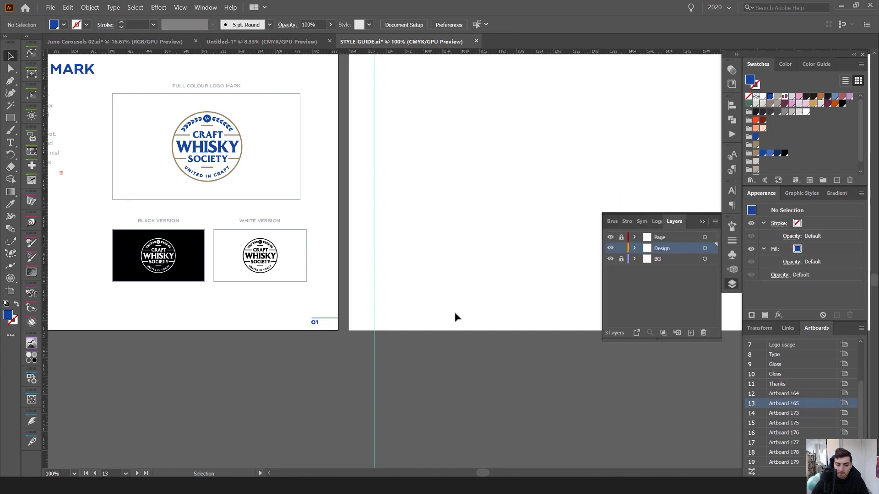
- Copy the page number 01 with its blue line and paste it at the same position on all artboards
left_click_drag(385, 306, 334, 325)
scroll(342, 317, "down", 2)
key("ctrl+z")
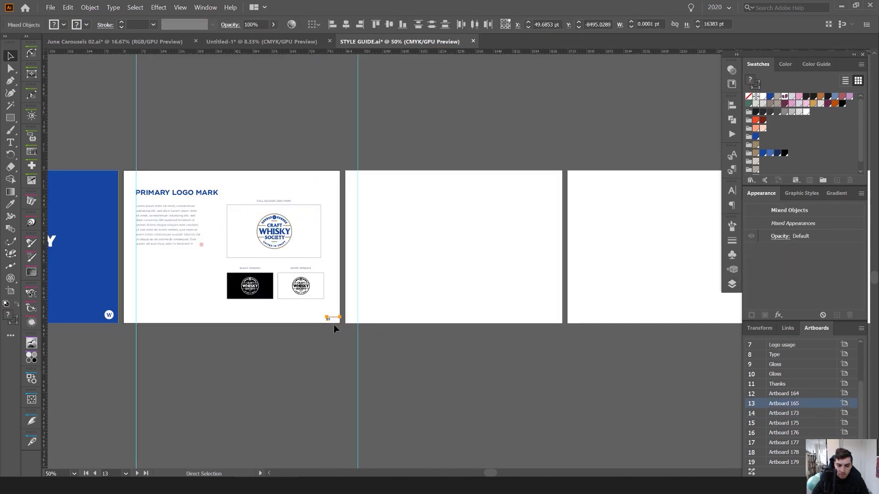
key("ctrl+c")
left_click_drag(542, 329, 389, 317)
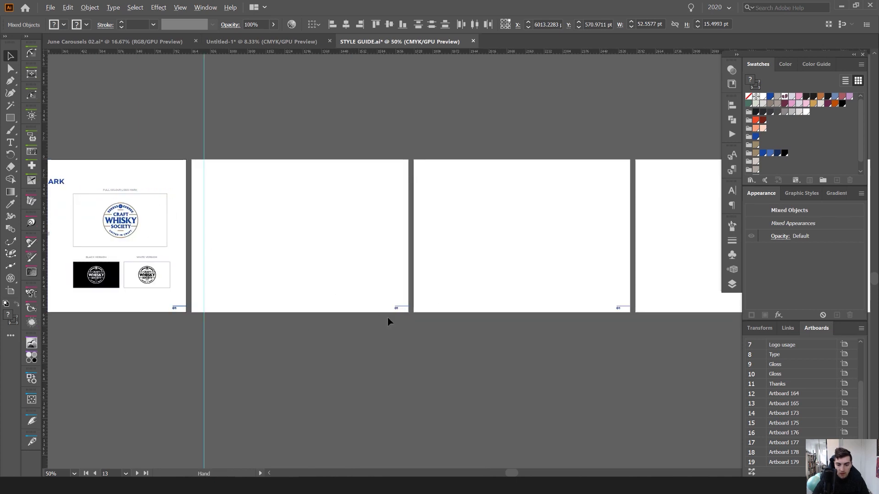
- Try changing the copied page number on artboard 17 to 06
scroll(385, 319, "up", 2)
left_click_drag(474, 267, 92, 239)
left_click_drag(480, 238, 102, 241)
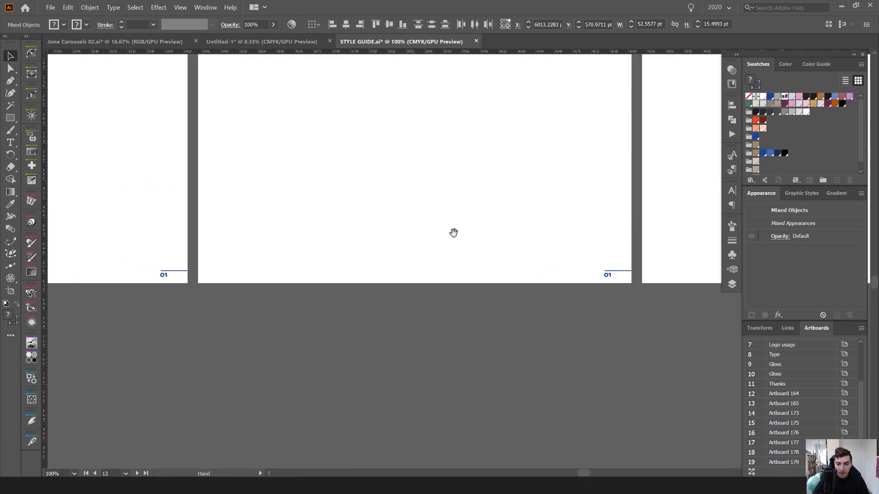
left_click_drag(536, 253, 282, 280)
scroll(343, 303, "up", 3)
key("t")
left_click_drag(393, 301, 386, 300)
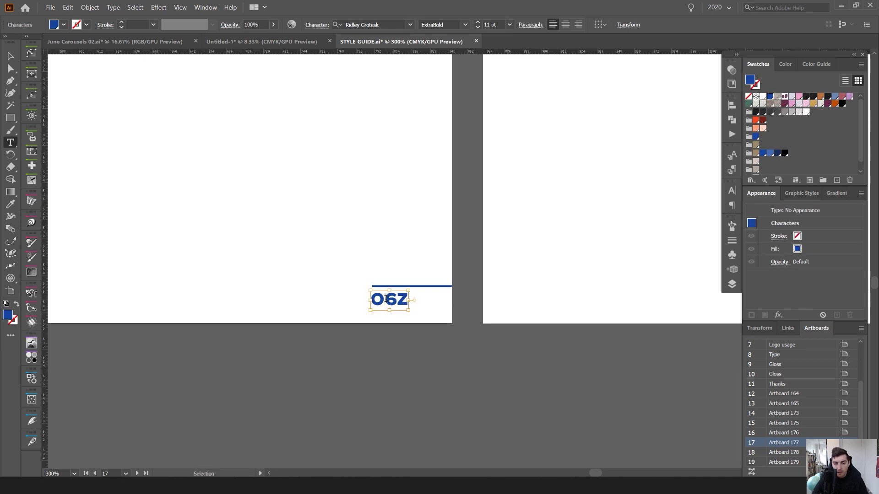
key("ctrl+z")
key("Escape")
- Hide the panels and look over the new row of pages from the numbered blank pages back to the cover
scroll(355, 280, "down", 4)
left_click_drag(258, 265, 469, 295)
scroll(407, 280, "down", 2)
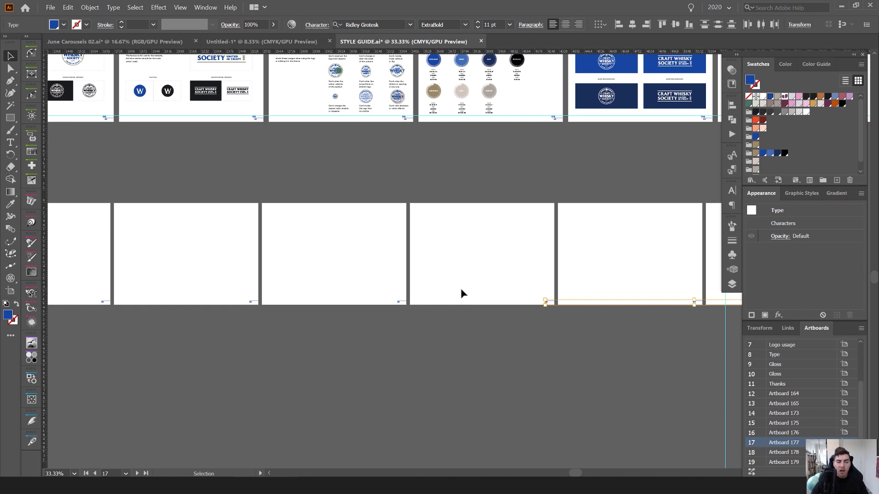
left_click(415, 266)
left_click_drag(386, 252, 480, 266)
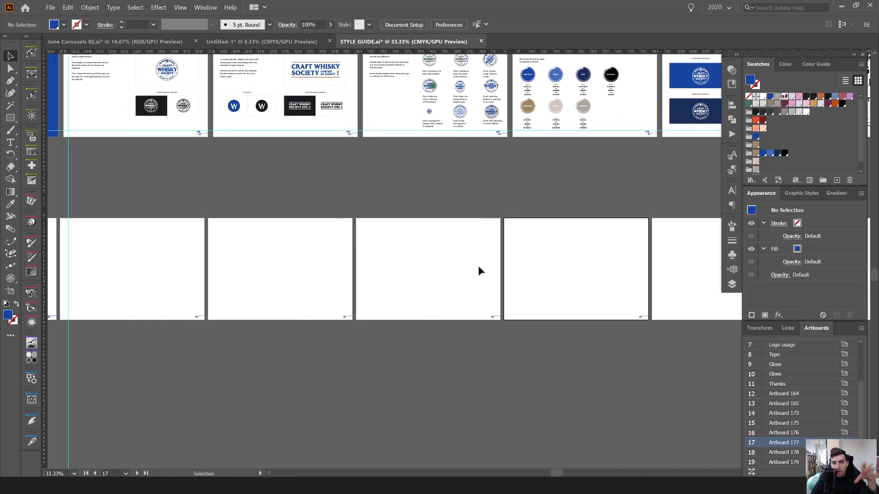
left_click_drag(233, 269, 525, 257)
left_click_drag(264, 254, 549, 233)
key("Tab")
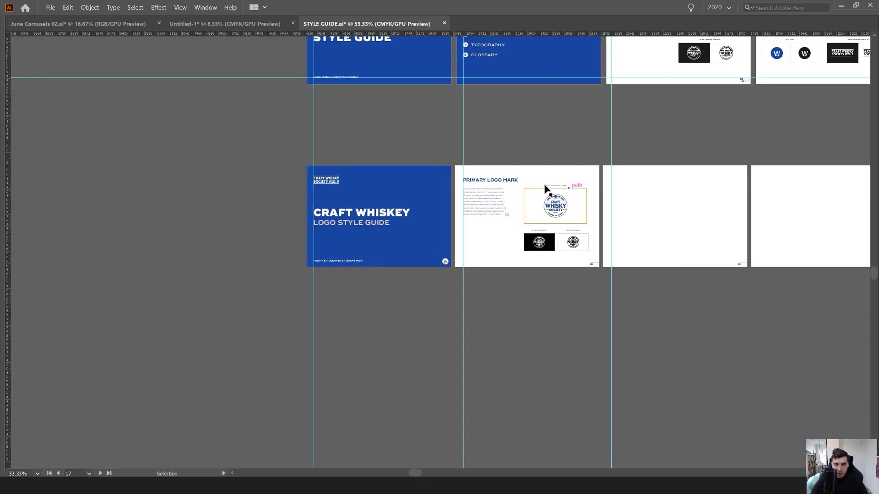
scroll(546, 186, "up", 2)
scroll(661, 171, "down", 1)
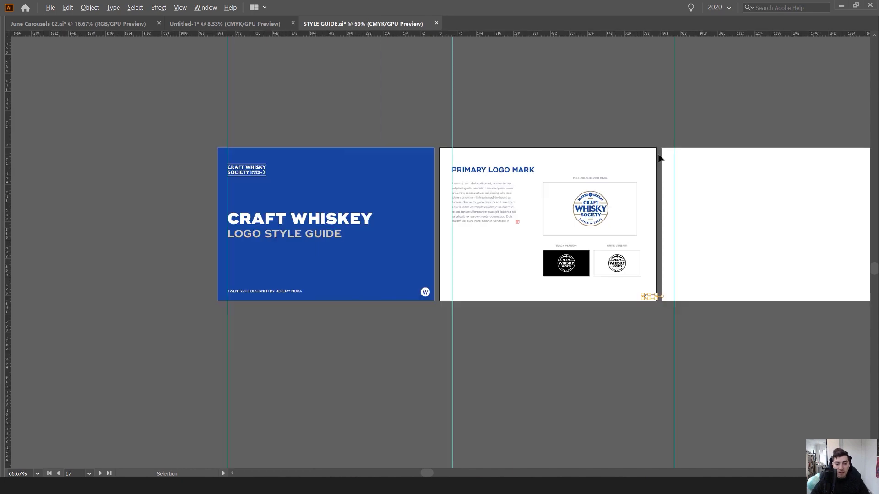
- Review the finished guide's pages from the contents through the logo marks, incorrect usage, colours, logo usage and typography to the glossary
left_click_drag(651, 87, 548, 286)
left_click_drag(620, 178, 606, 247)
left_click_drag(717, 133, 481, 127)
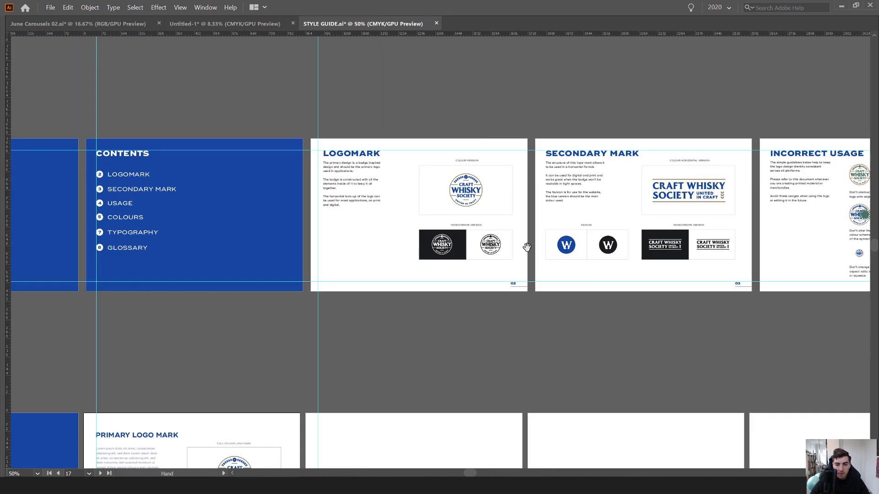
left_click_drag(773, 116, 496, 110)
left_click_drag(683, 90, 521, 113)
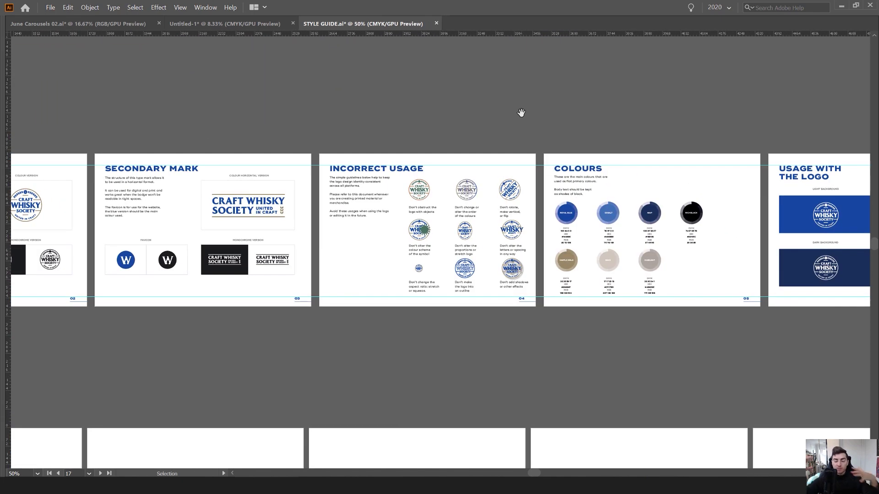
left_click_drag(578, 110, 271, 165)
left_click_drag(656, 169, 506, 163)
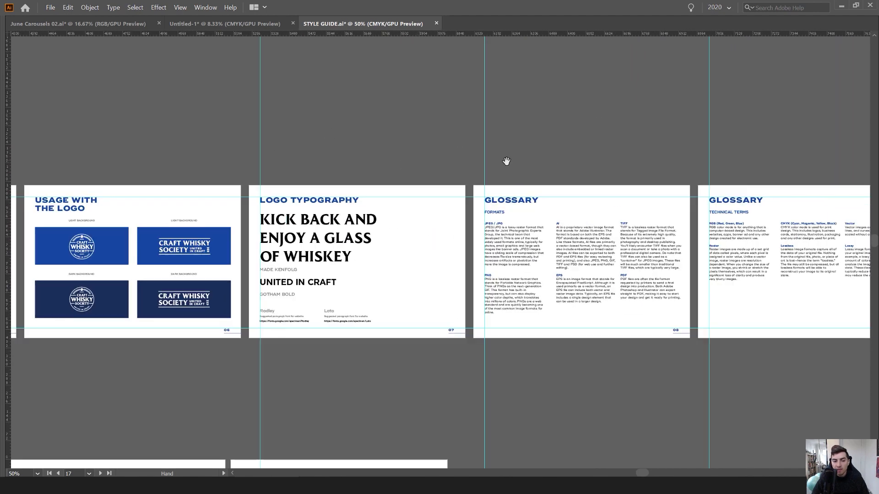
left_click_drag(714, 158, 549, 124)
scroll(412, 165, "up", 1)
scroll(411, 164, "up", 1)
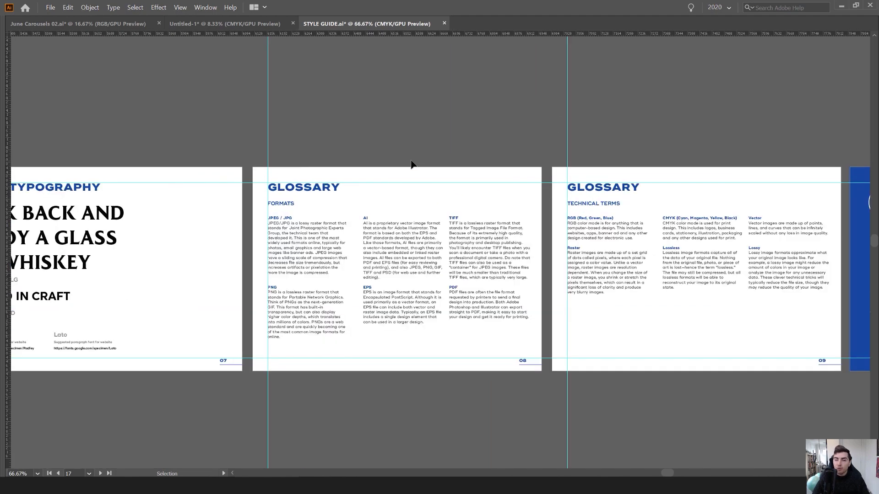
- Examine the glossary's file format and technical term descriptions, and view the closing thank-you page
scroll(366, 194, "up", 2)
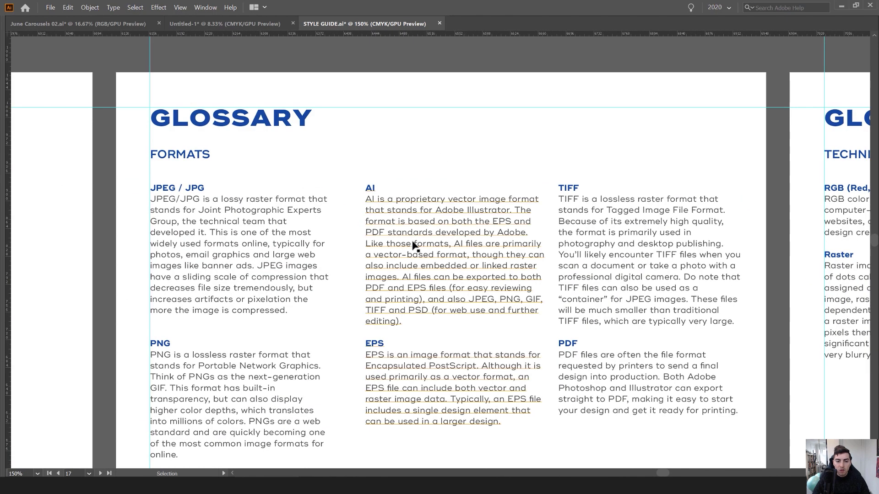
left_click(432, 245)
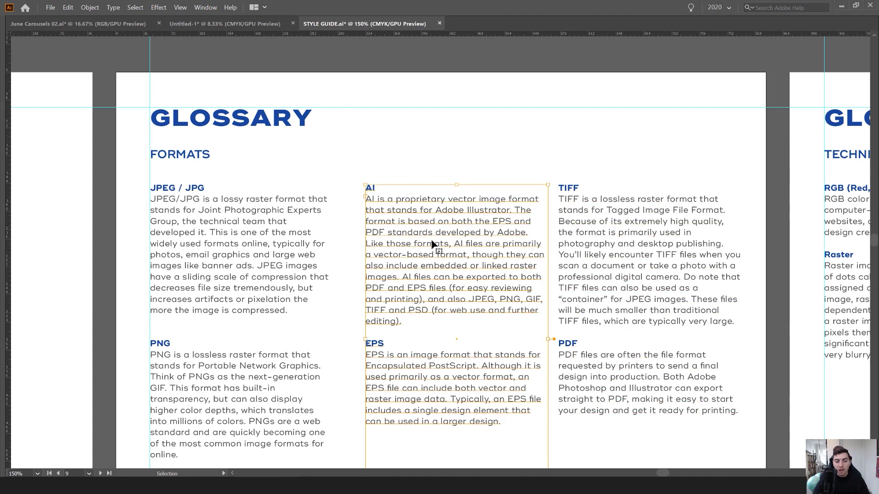
left_click_drag(521, 131, 267, 145)
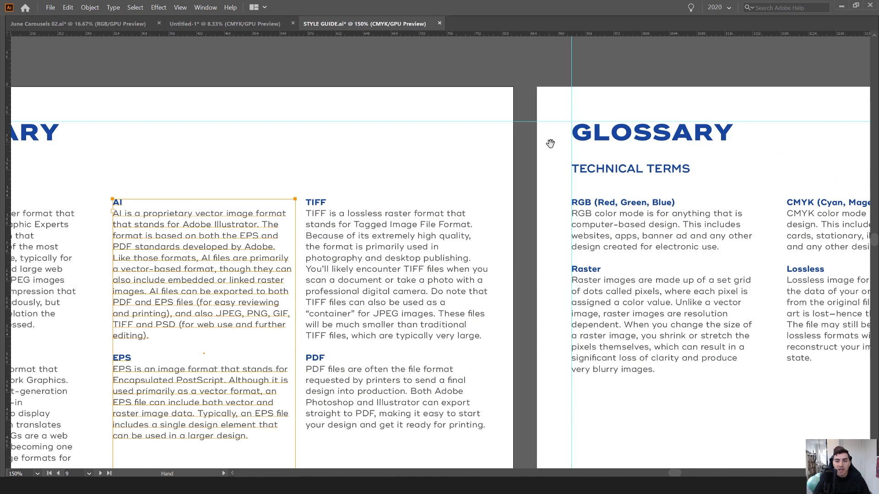
left_click_drag(550, 143, 178, 136)
scroll(557, 133, "down", 1)
scroll(580, 134, "down", 1)
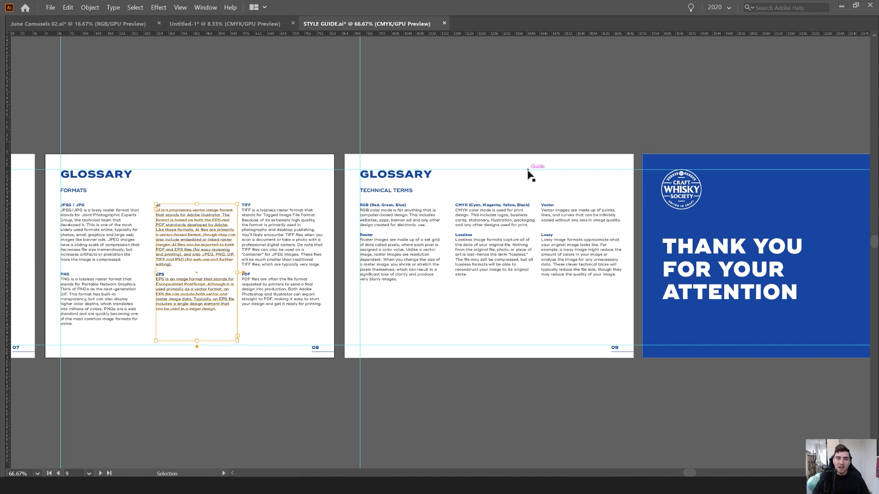
scroll(528, 173, "down", 1)
left_click_drag(529, 172, 489, 187)
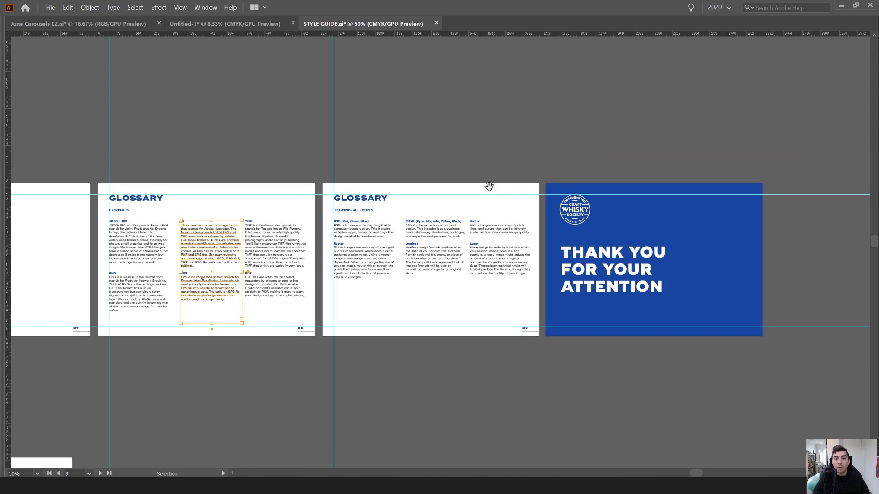